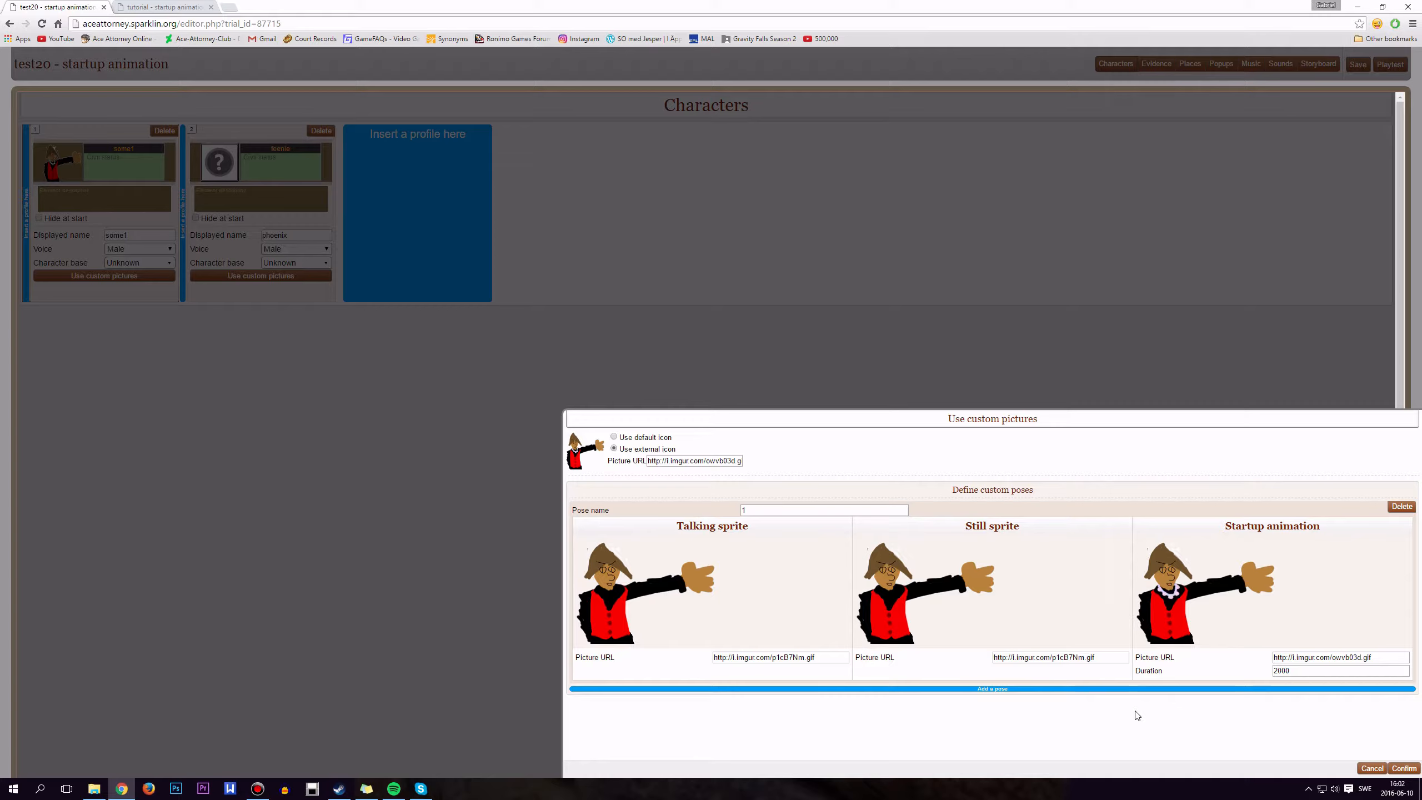
Step: Copy the startup animation's picture URL from the test20 trial and return to the tutorial trial
triple_click(1338, 656)
key(ctrl+c)
click(147, 6)
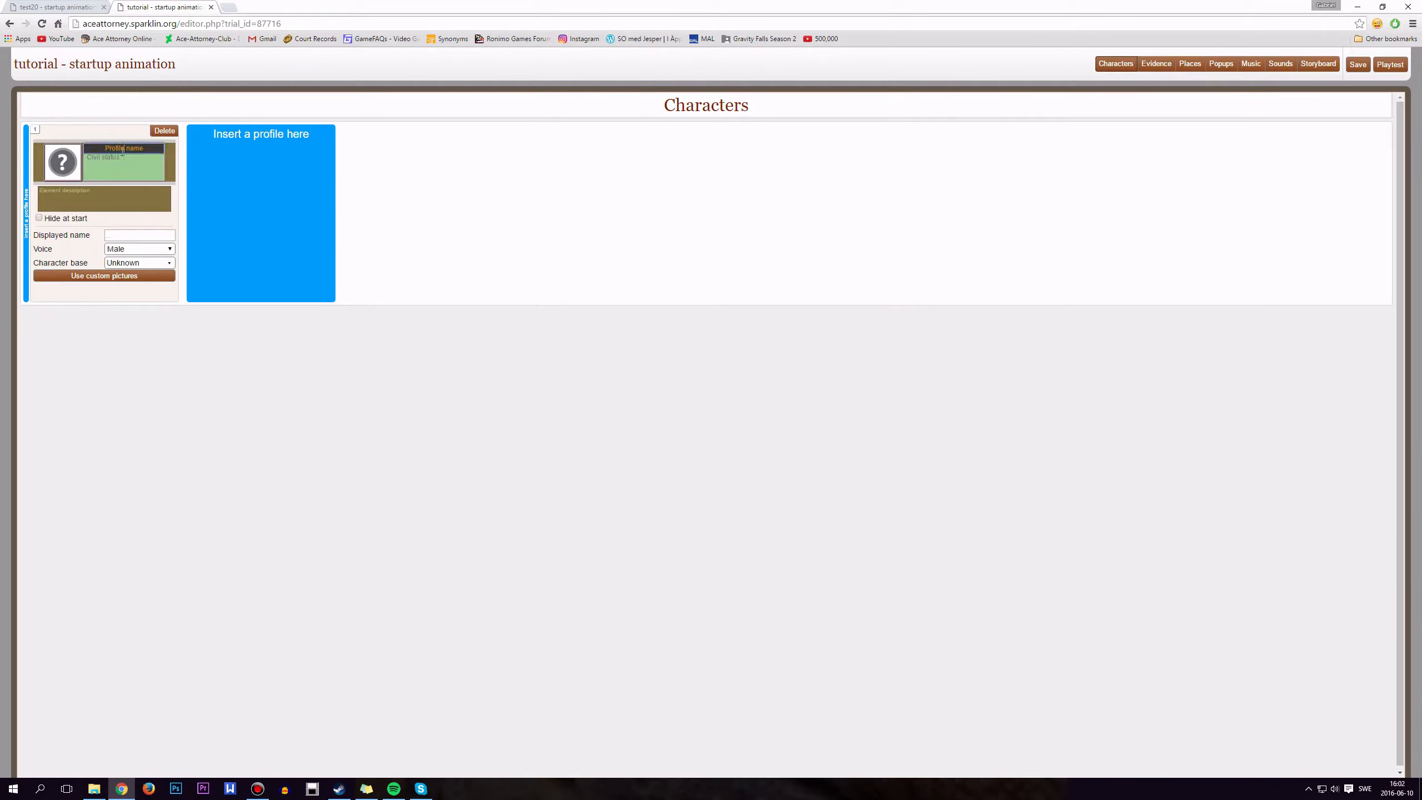
Step: Set the first profile's name and displayed name to some1
click(123, 150)
text(some1)
click(136, 236)
text(s)
click(113, 276)
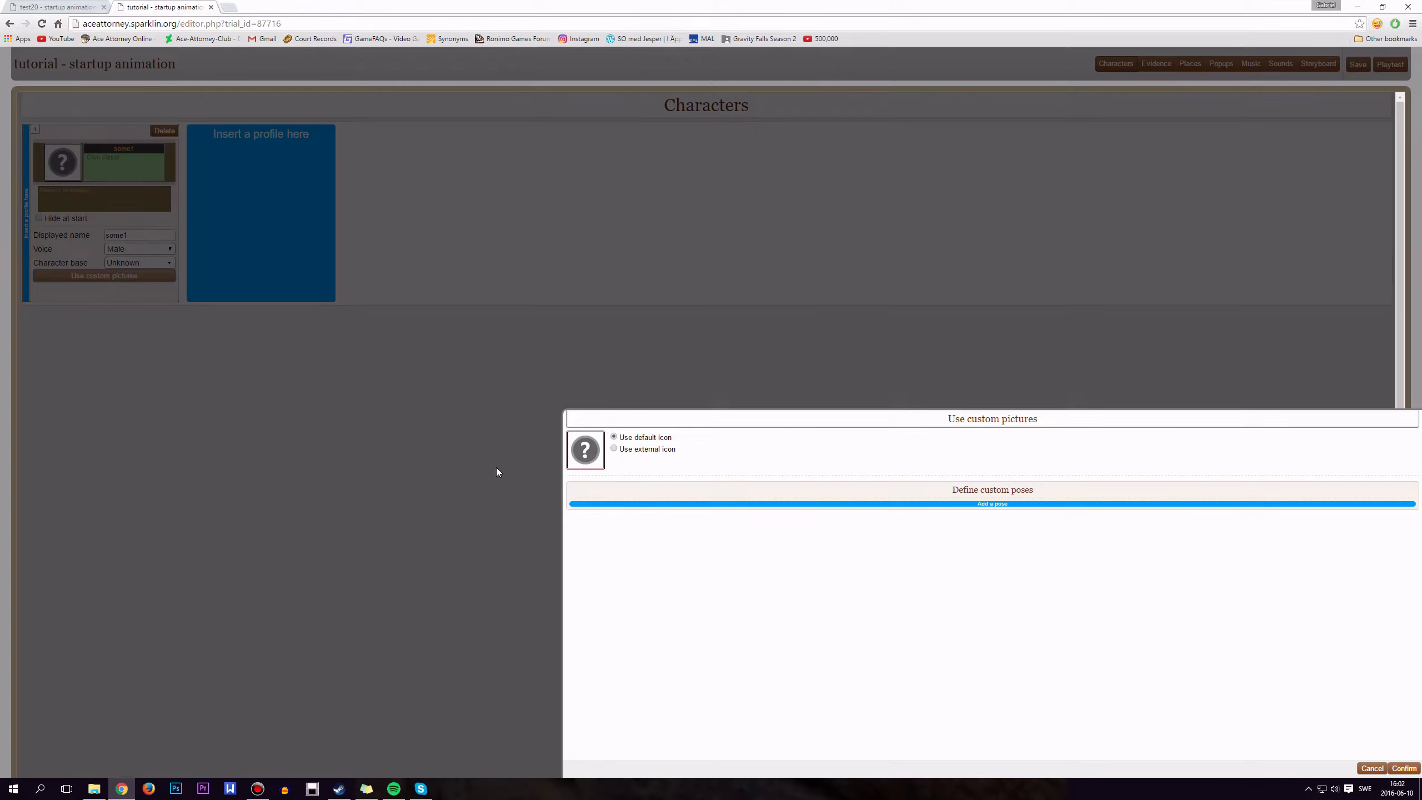
click(614, 448)
click(671, 462)
key(ctrl+v)
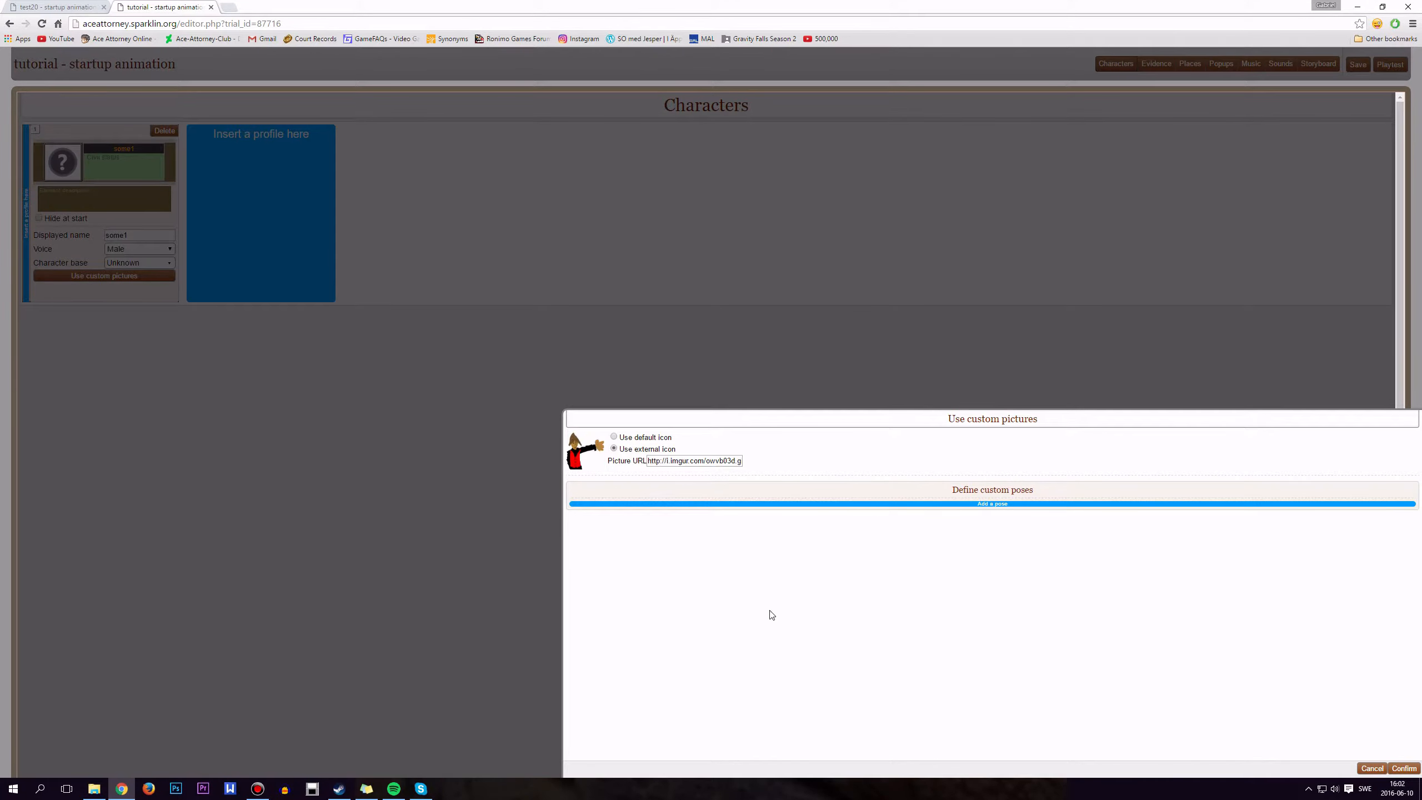
click(679, 504)
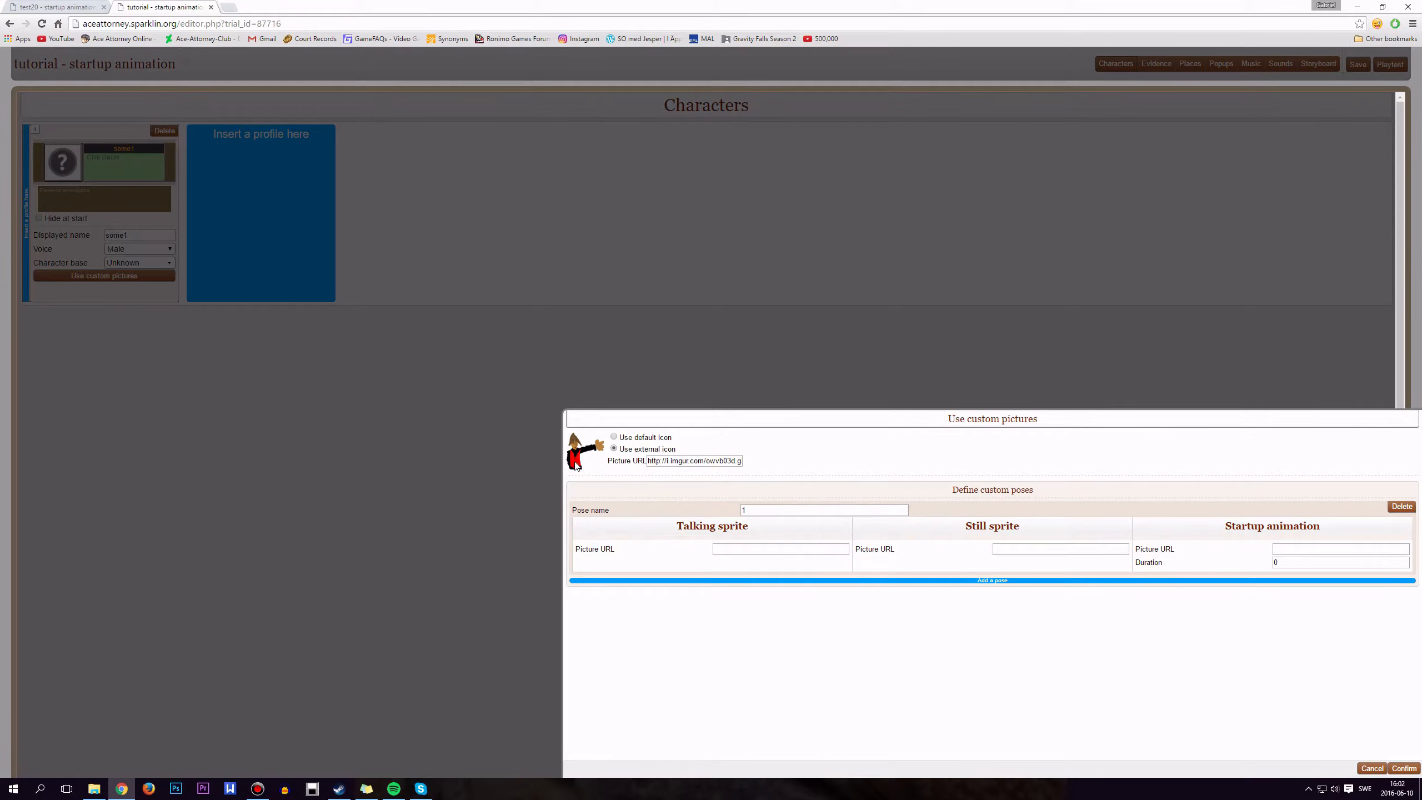
click(1319, 548)
key(ctrl+v)
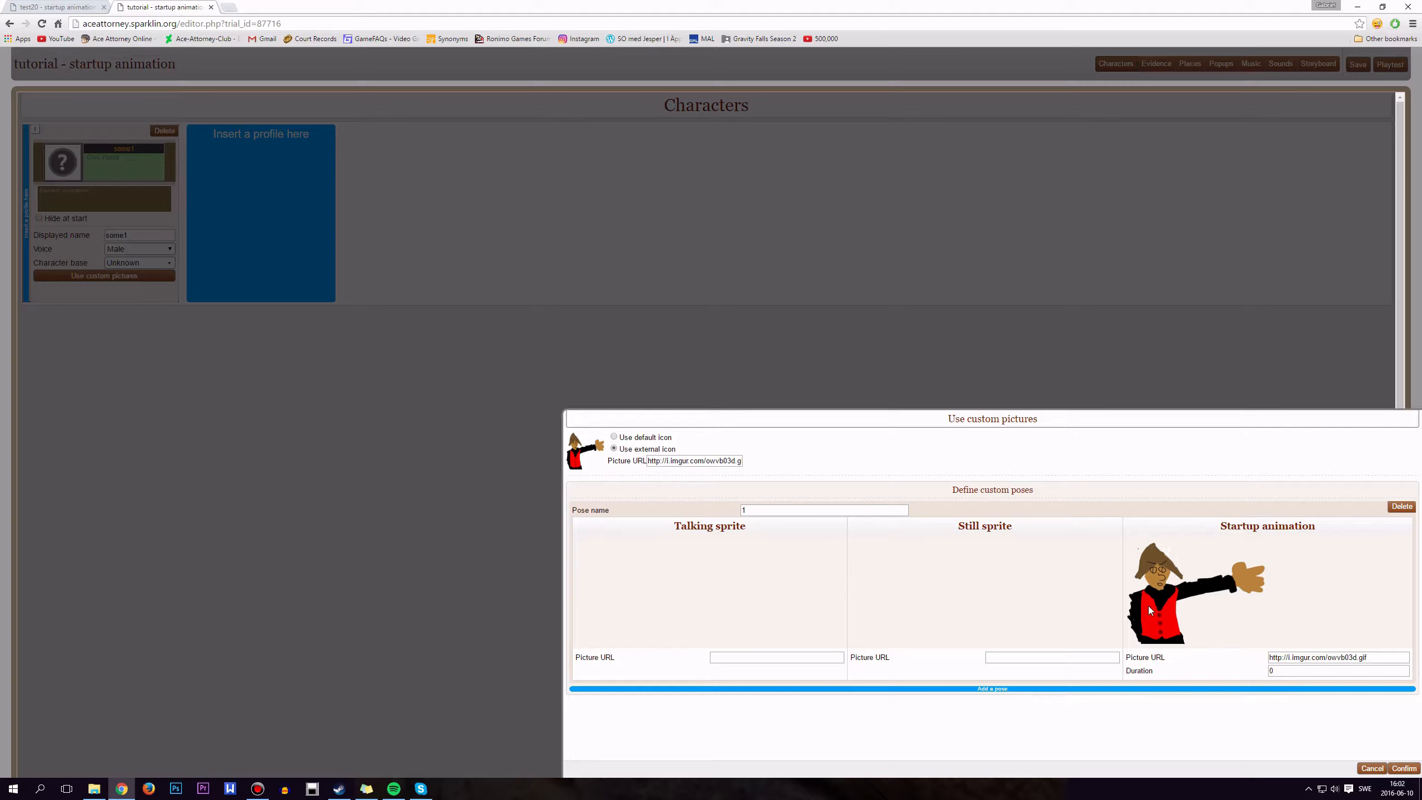
key(Tab)
text(2000)
key(ctrl+a)
text(2u)
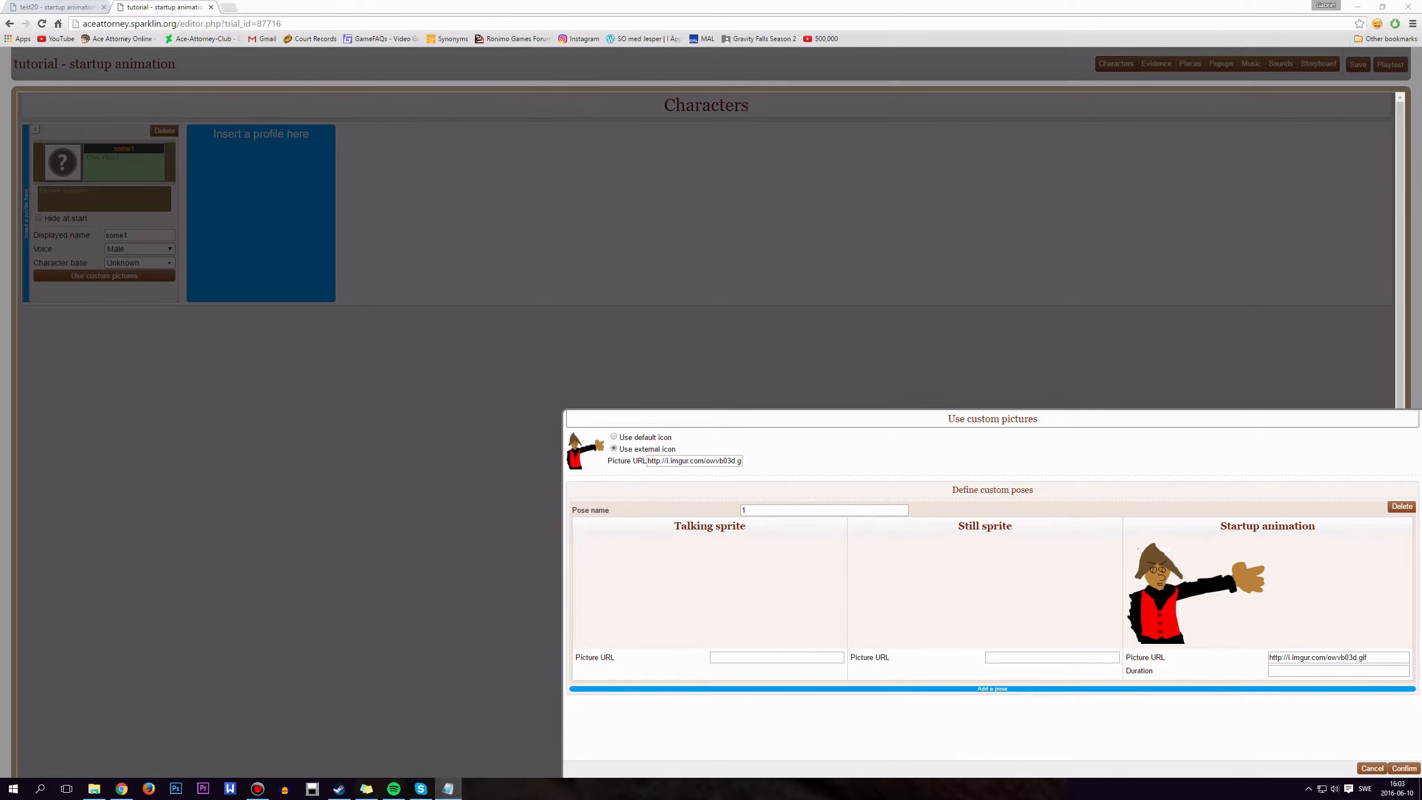
Step: Write the conversion formula "regular seconds (s) * 1000 = your seconds in ms" in Notepad, then minimize the note
drag(423, 307, 432, 323)
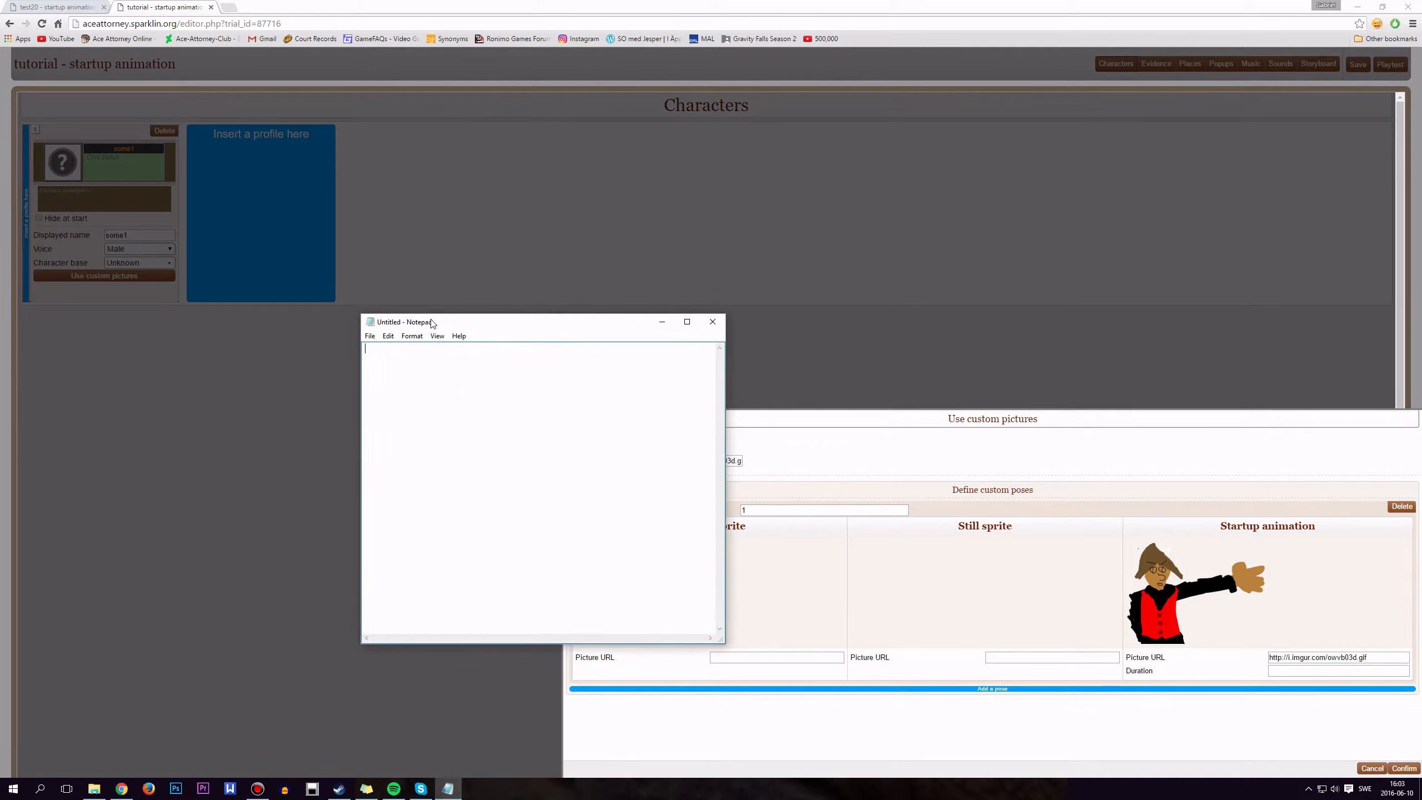
text(regular seconds)
key(ctrl+a)
text(se)
key(BackSpace)
key(BackSpace)
text((s) * 1000 = your seconds in ms)
click(661, 321)
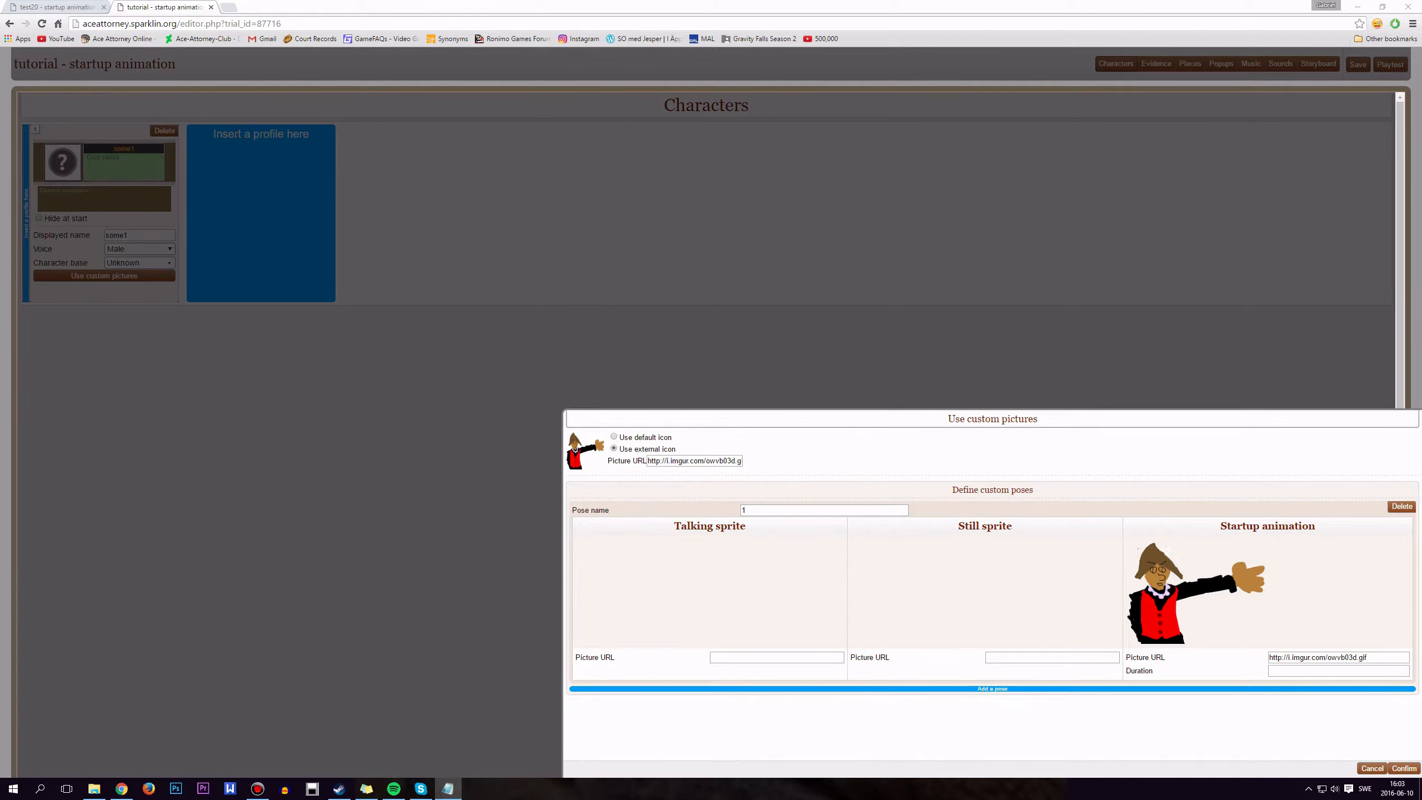
Step: Set the pose's startup animation duration to 2000 and confirm the custom pictures
click(1308, 672)
text(210)
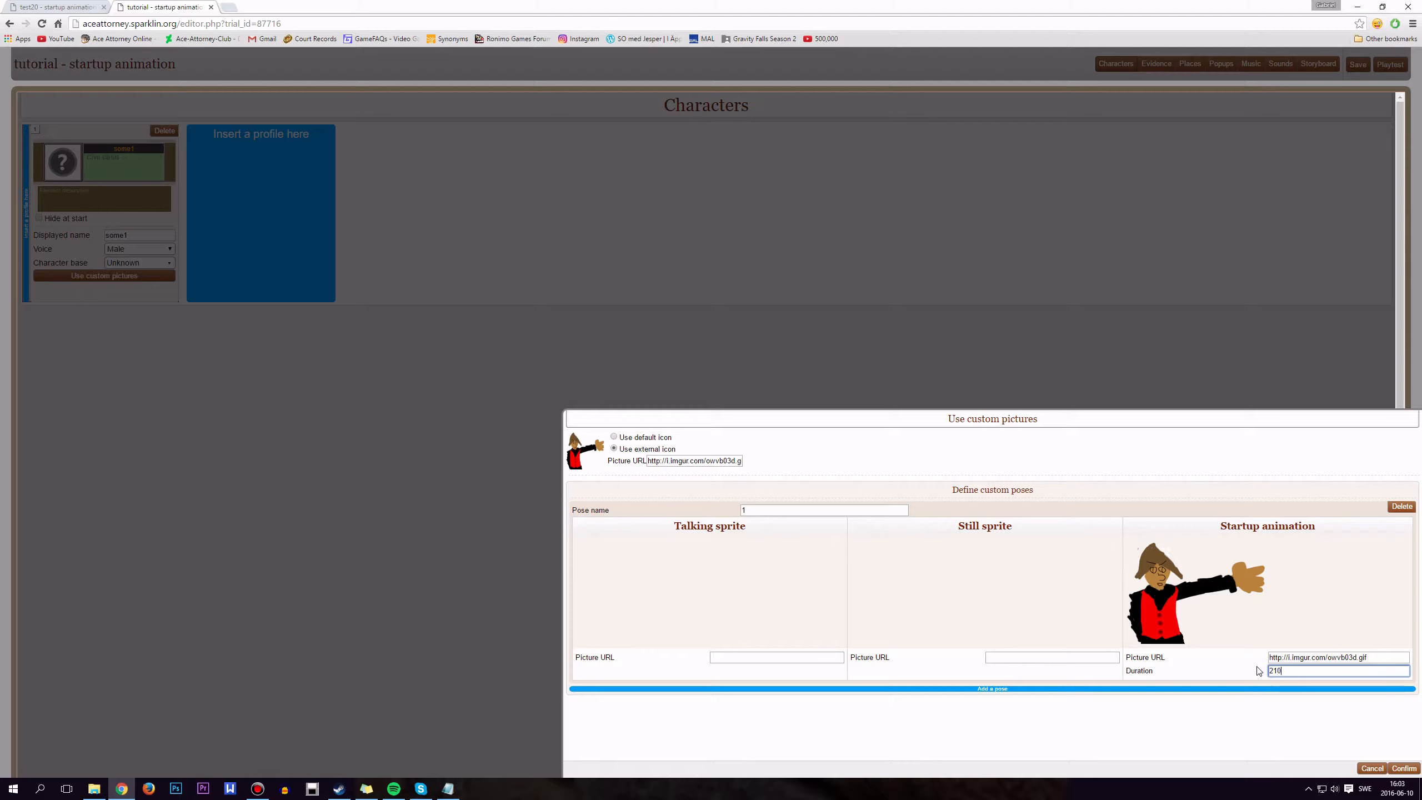
key(BackSpace)
text(2000)
click(1263, 657)
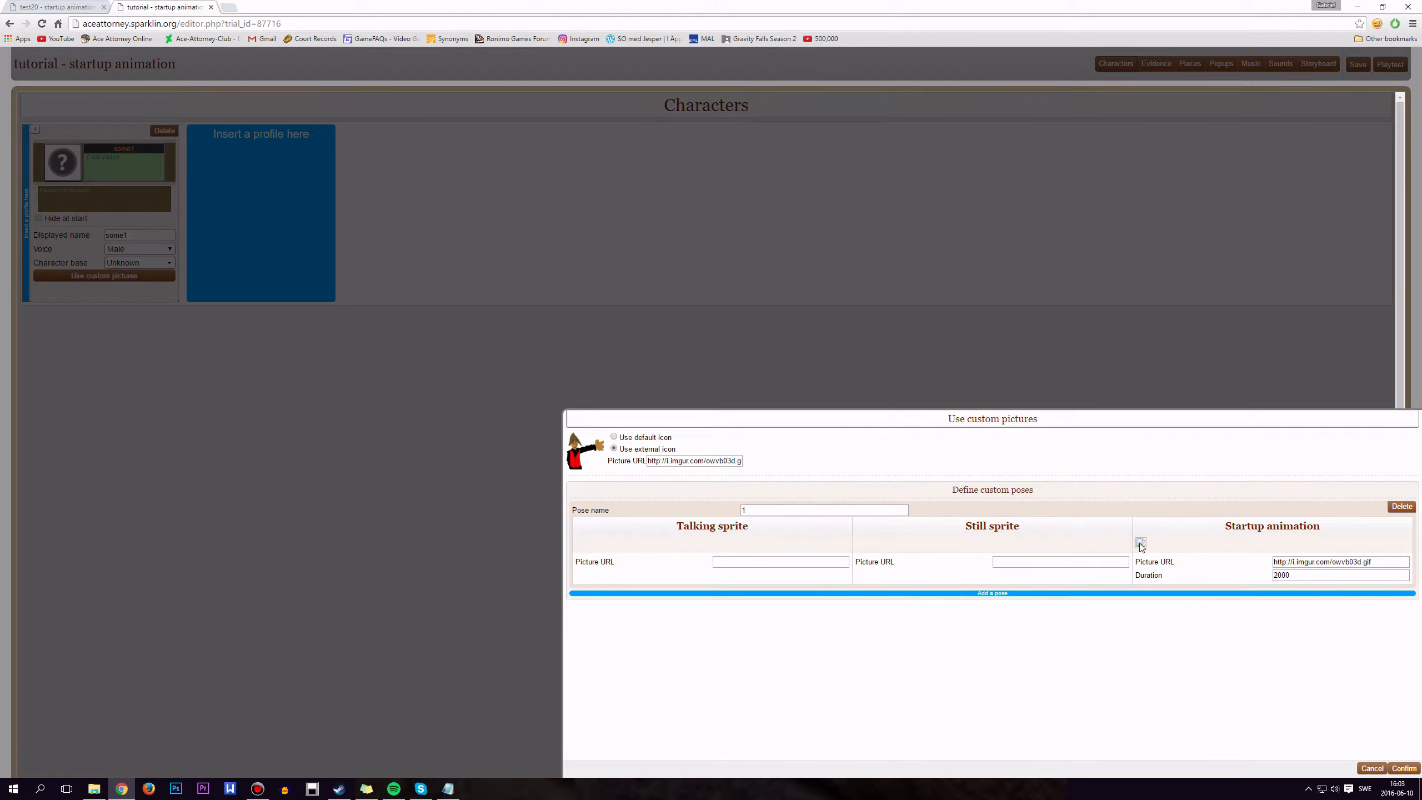
click(1404, 769)
click(104, 275)
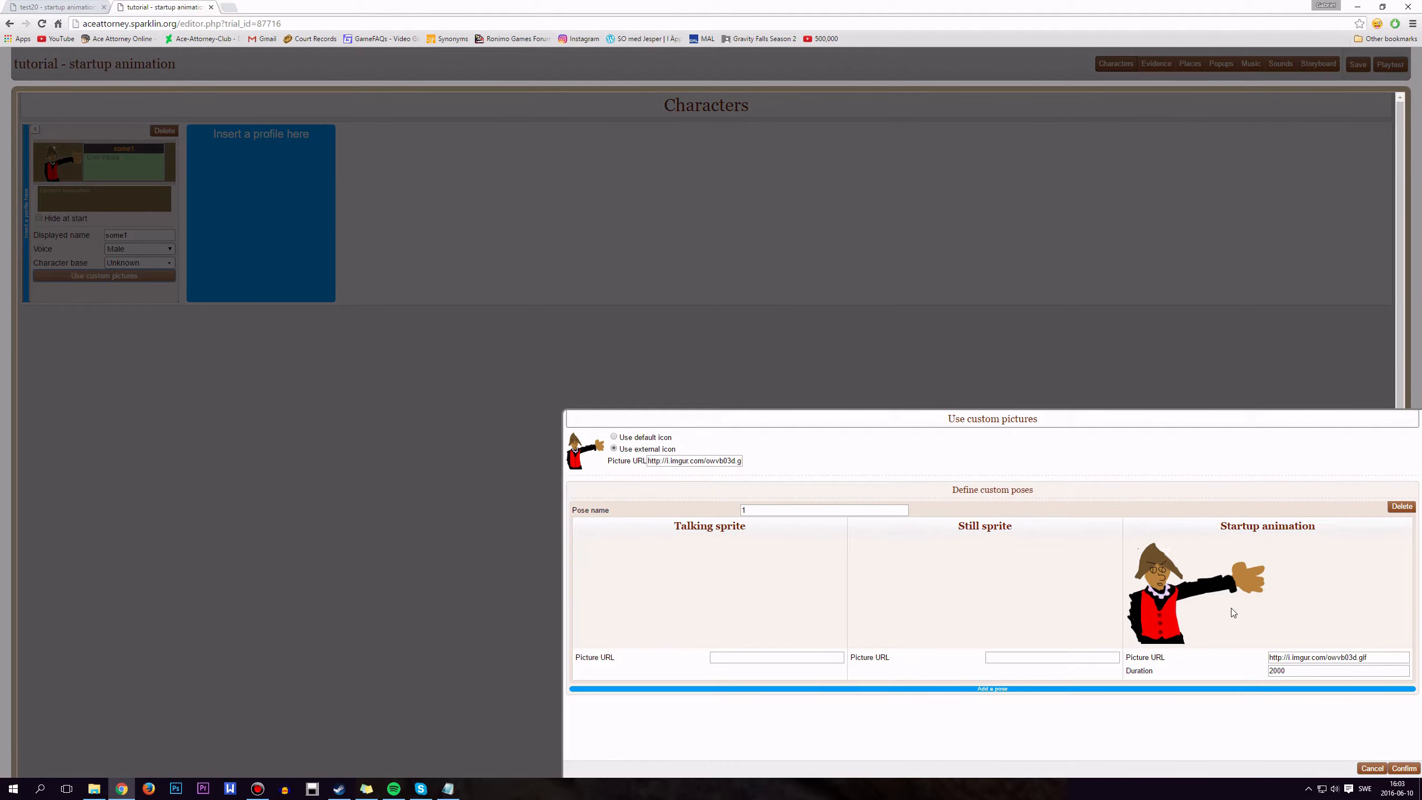
click(1020, 655)
click(93, 10)
key(shift+Tab)
key(ctrl+c)
click(146, 5)
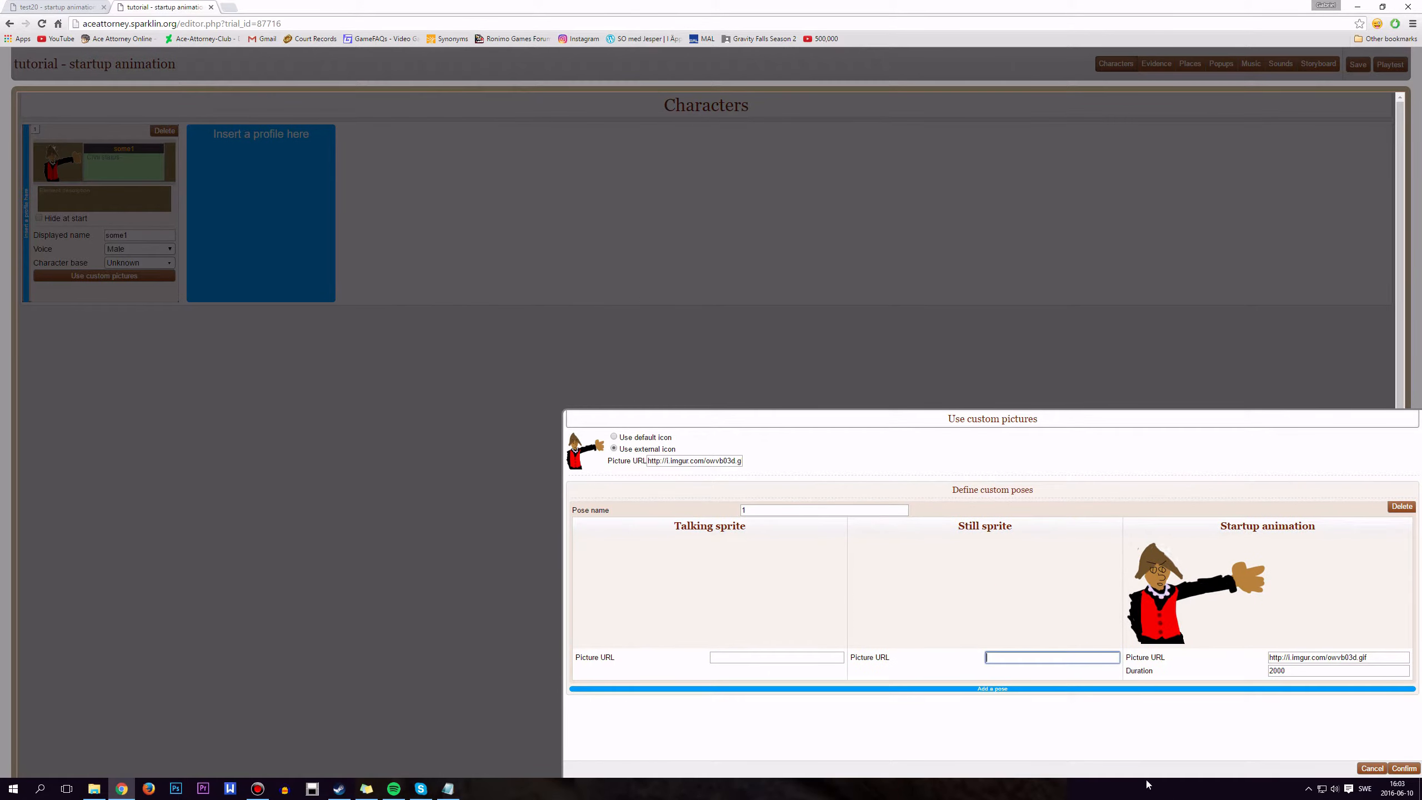
key(ctrl+v)
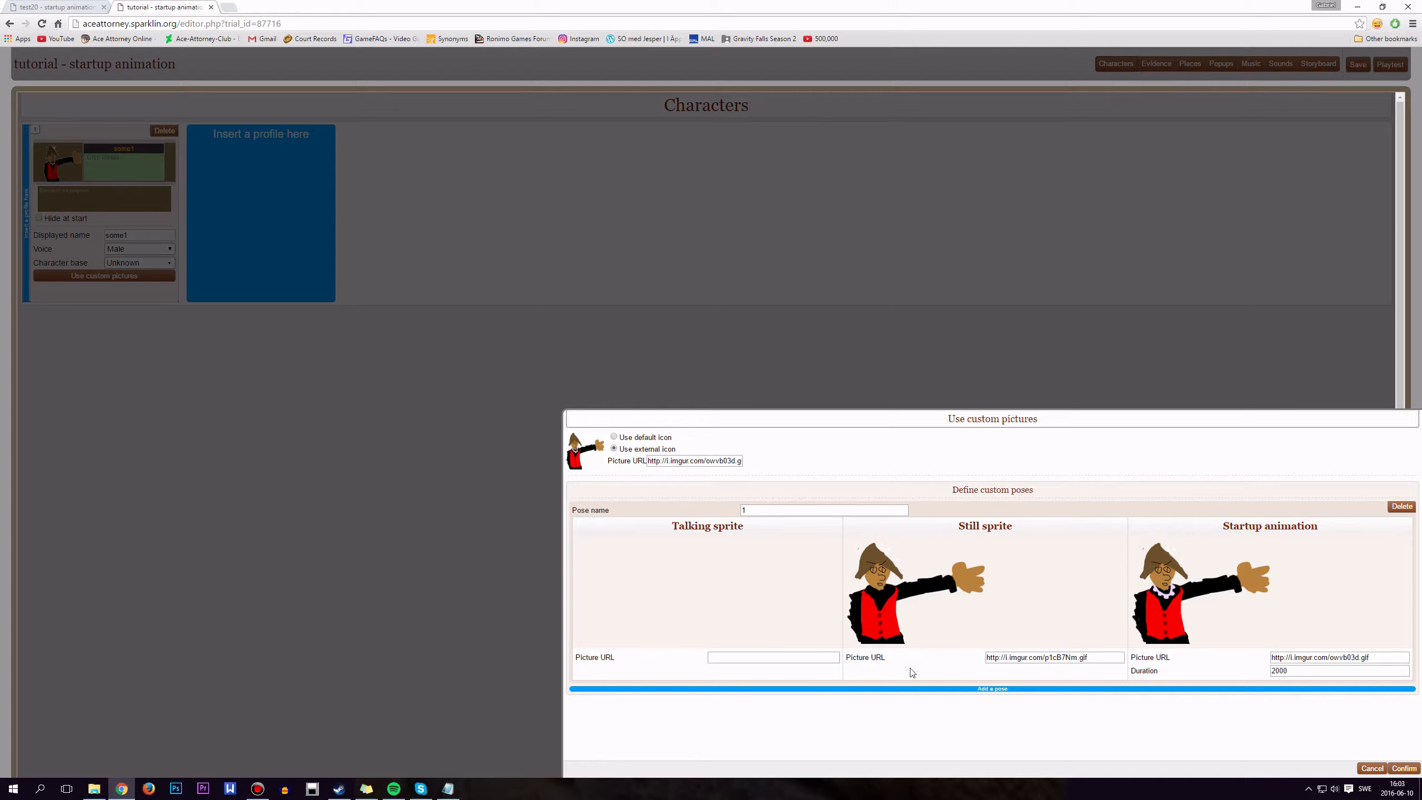
click(761, 656)
key(ctrl+v)
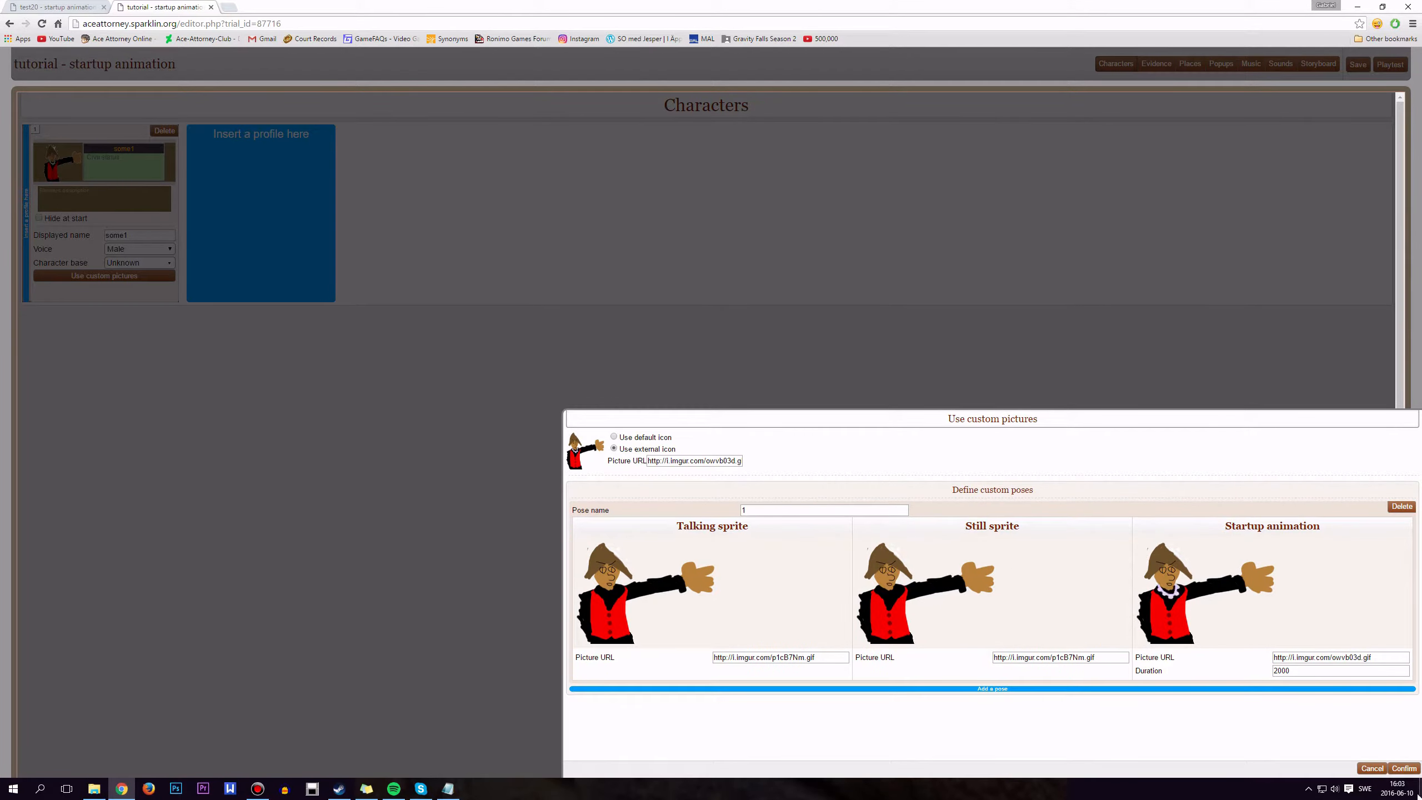
click(1404, 769)
Step: Insert a storyboard frame and set its place to the predefined Courtroom with a left-aligned screen position
click(1319, 64)
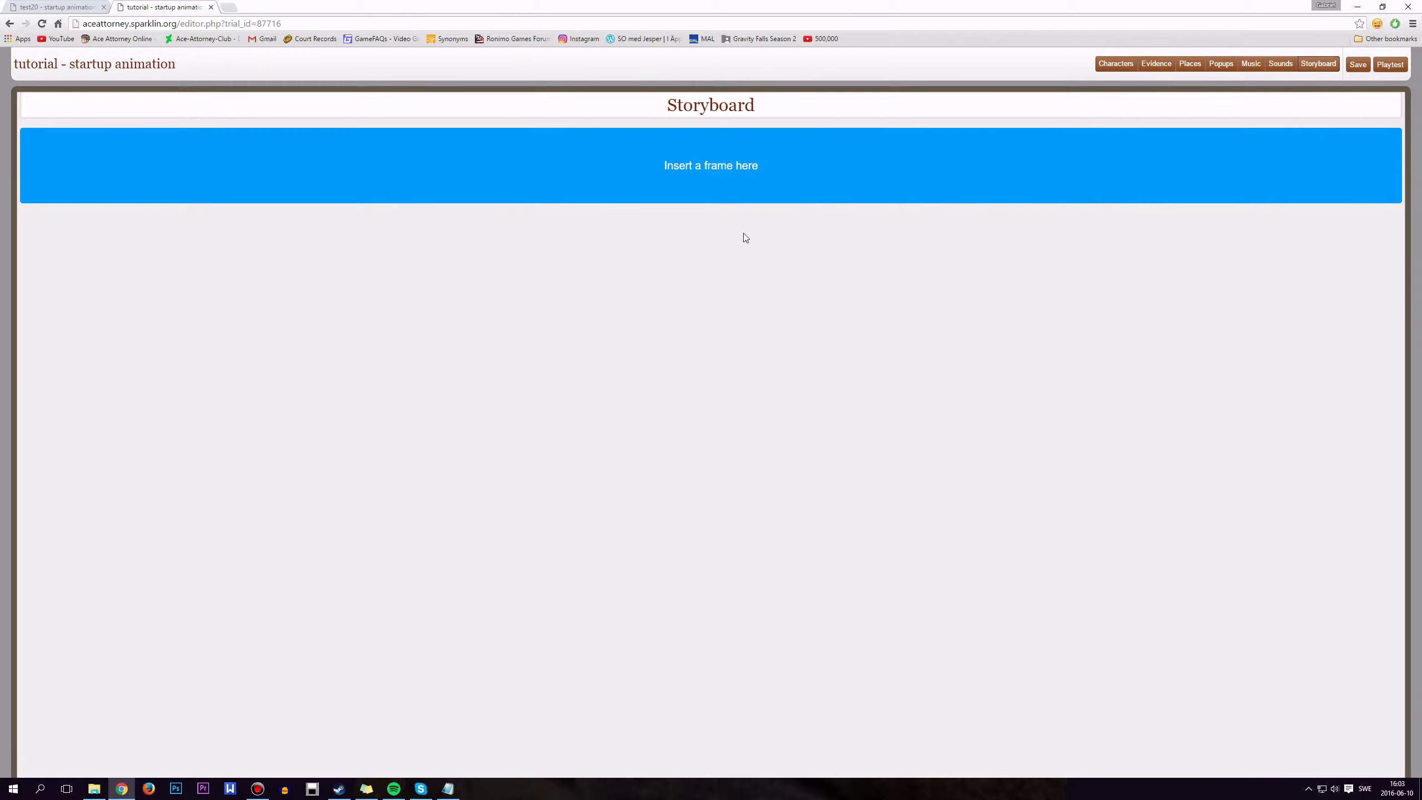
click(171, 167)
click(61, 225)
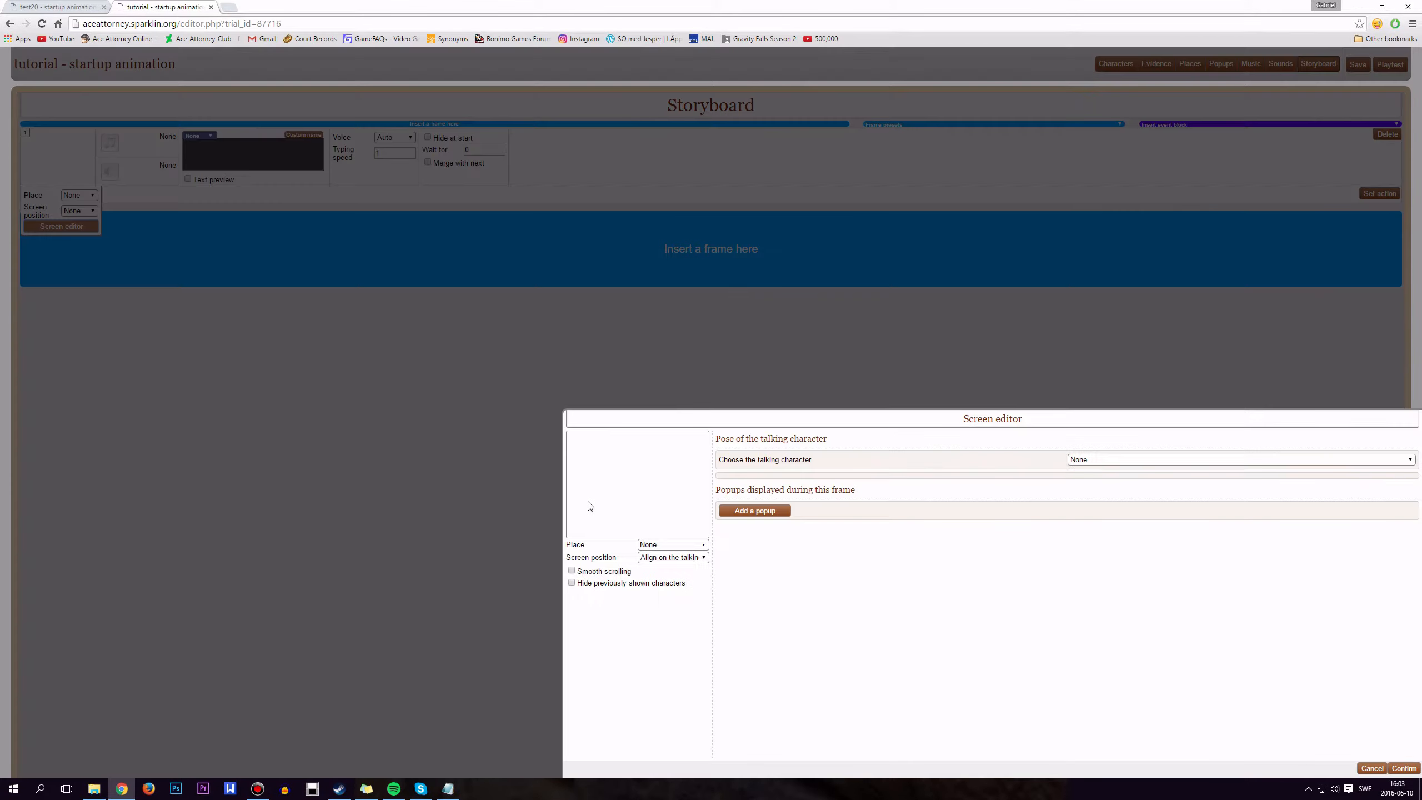
click(648, 546)
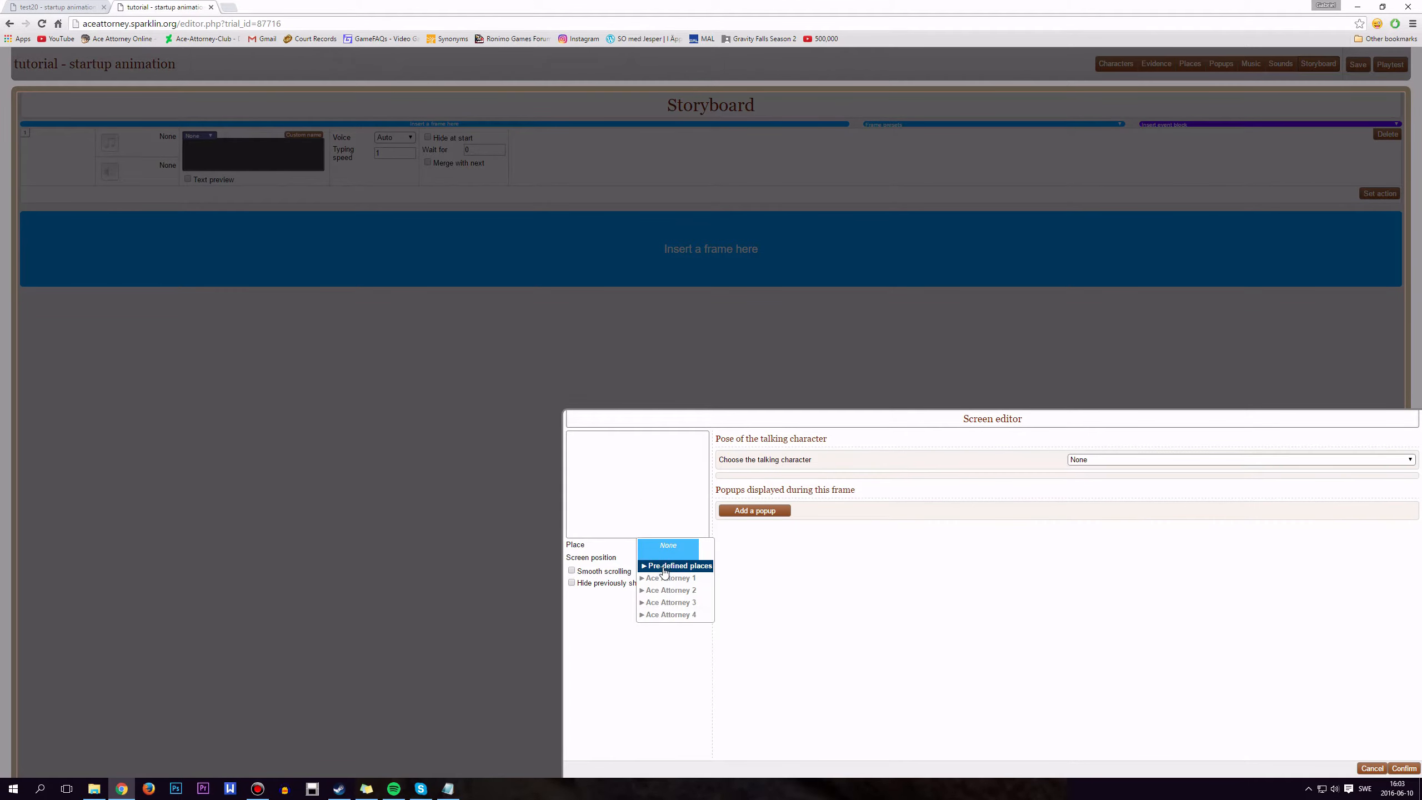
click(719, 605)
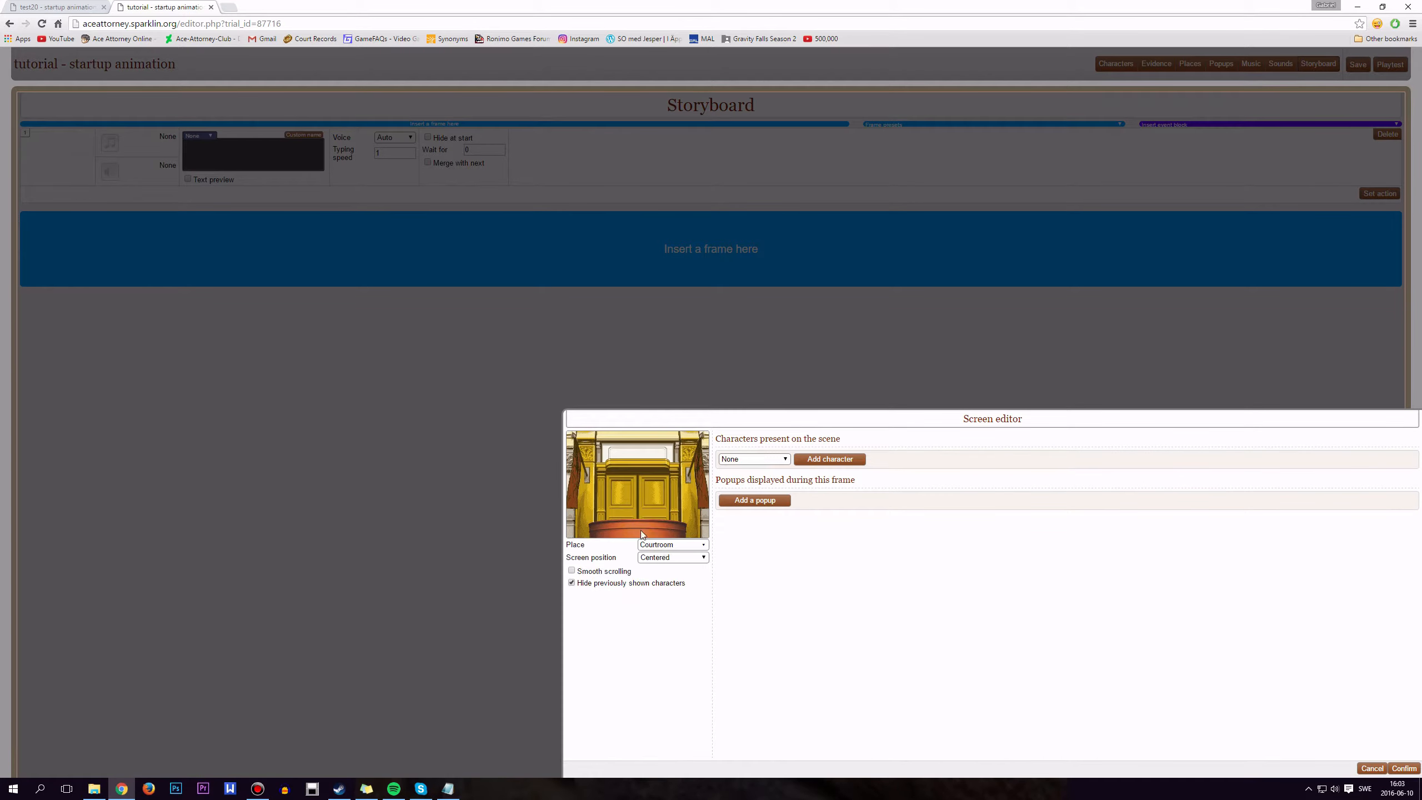
click(661, 557)
click(659, 577)
Step: Add some1 to the scene with sprite 1, set the startup animation mode to Play before typing, and confirm
click(748, 459)
click(749, 479)
click(829, 459)
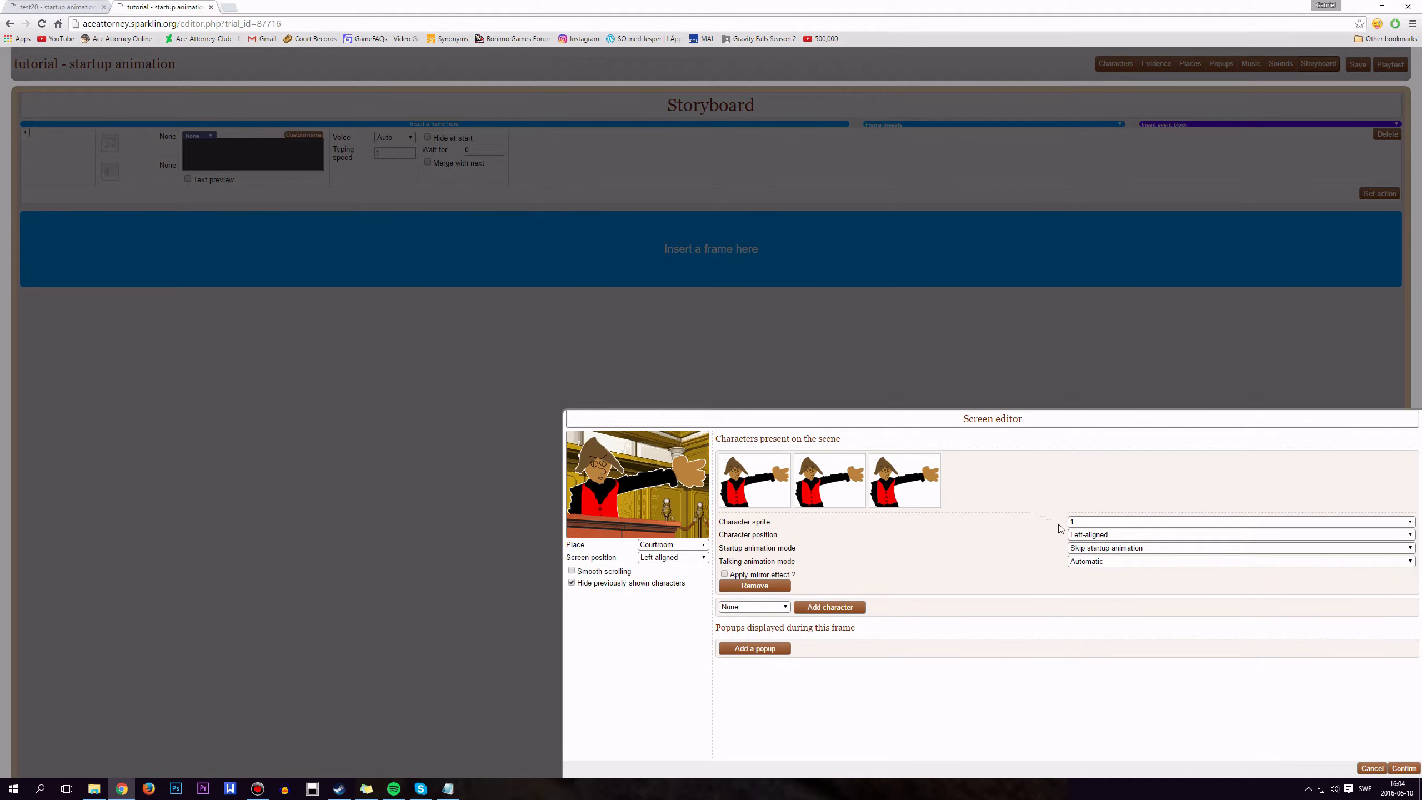
click(1098, 519)
click(1090, 532)
click(1095, 547)
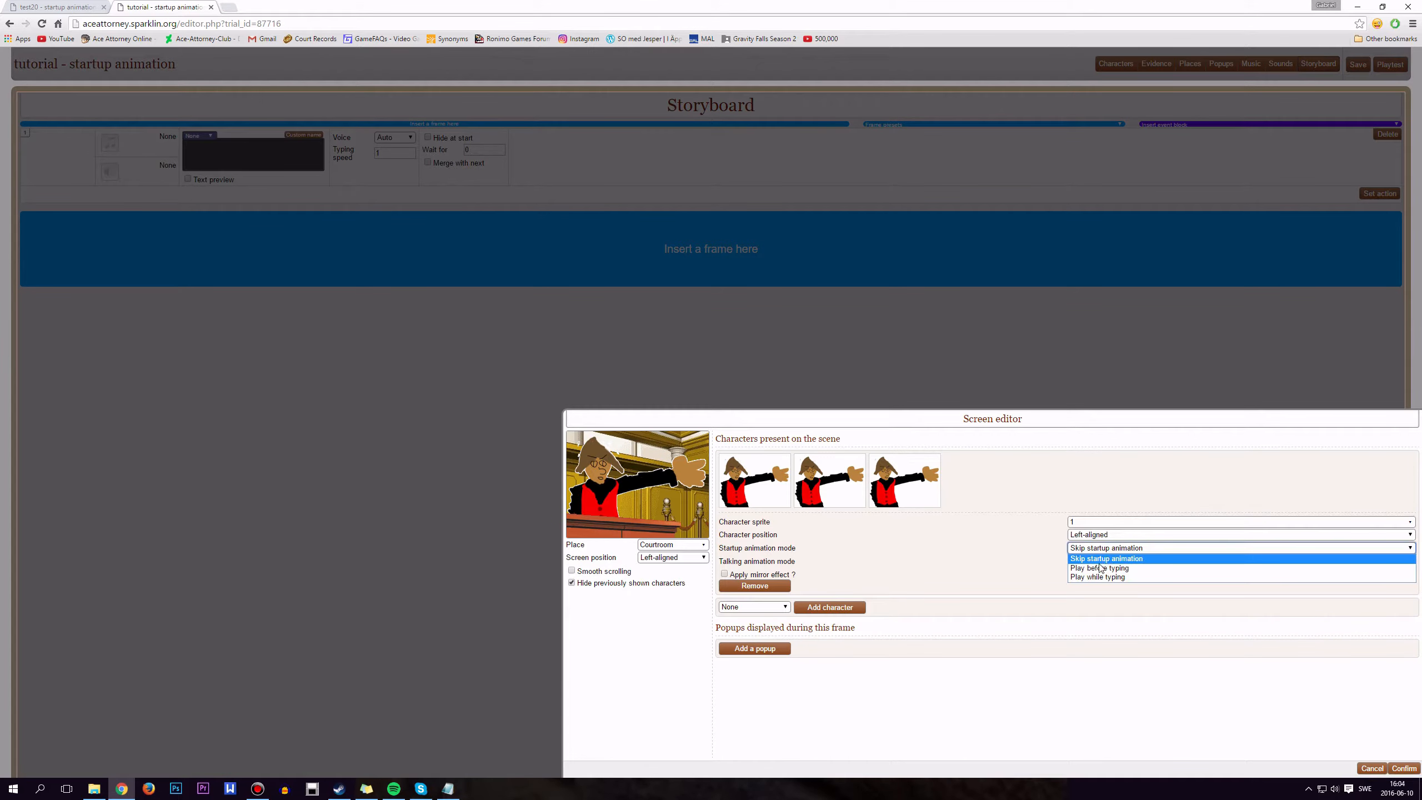
click(1099, 568)
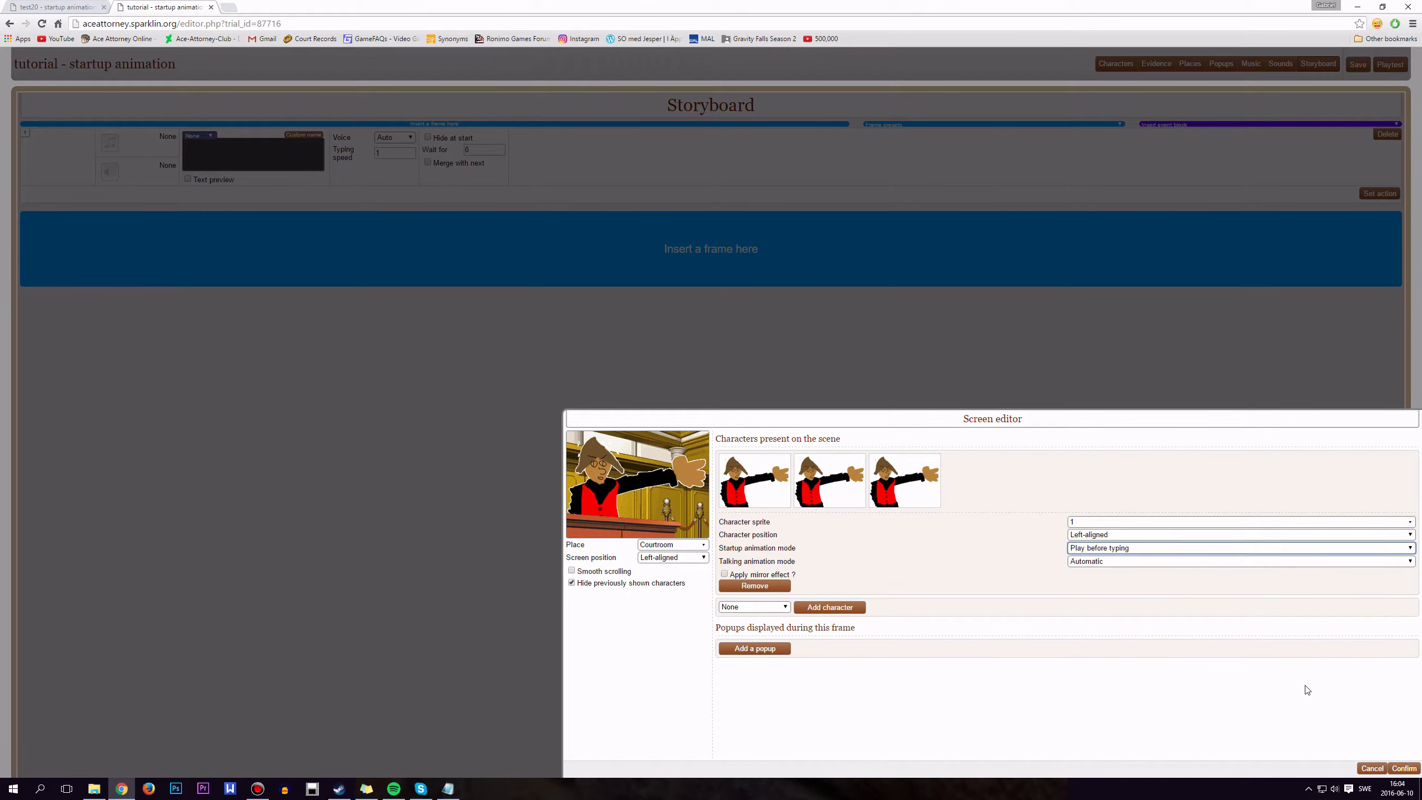
click(1404, 768)
Step: Enter the frame's dialogue "cool" with some1 as the speaker and save the trial
click(204, 161)
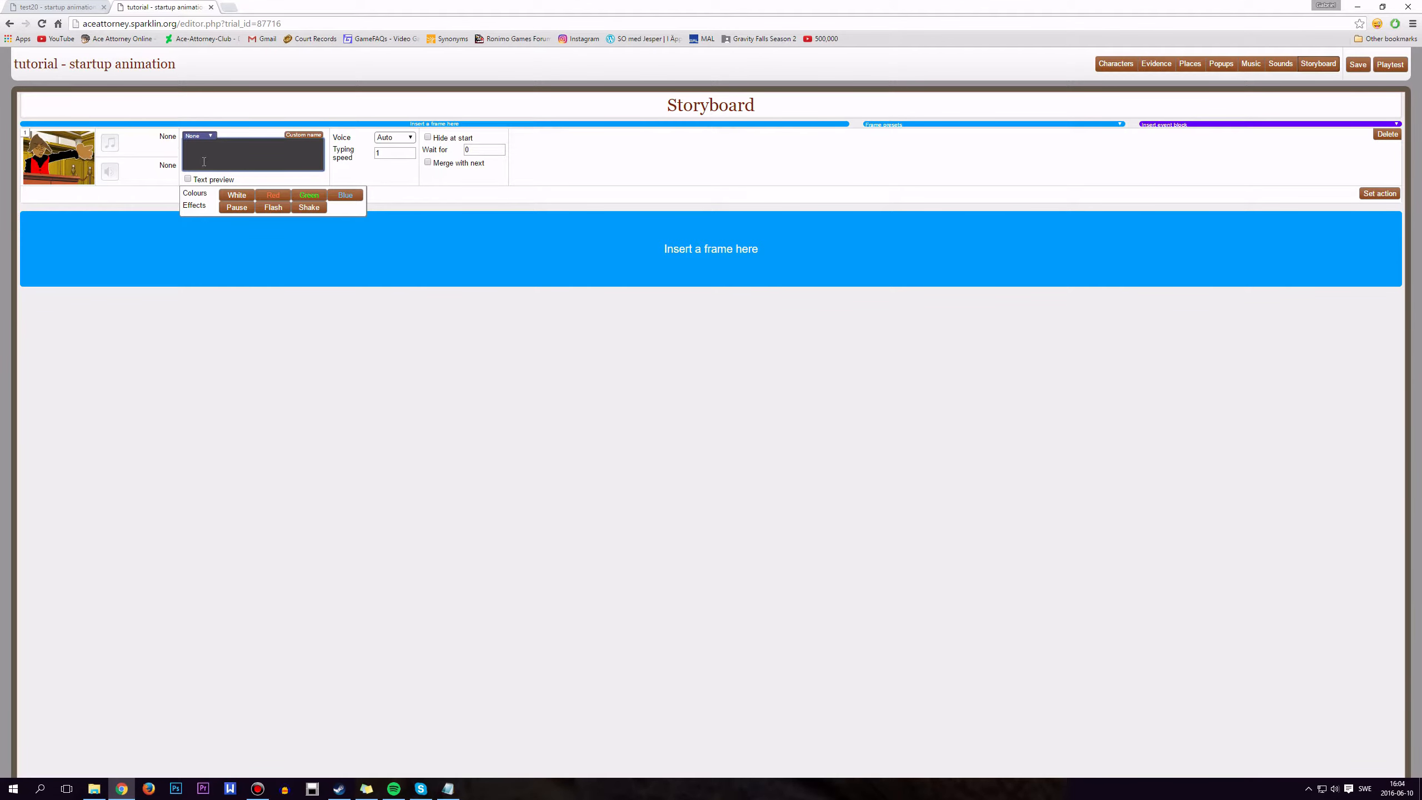
text(cool)
click(199, 135)
click(199, 150)
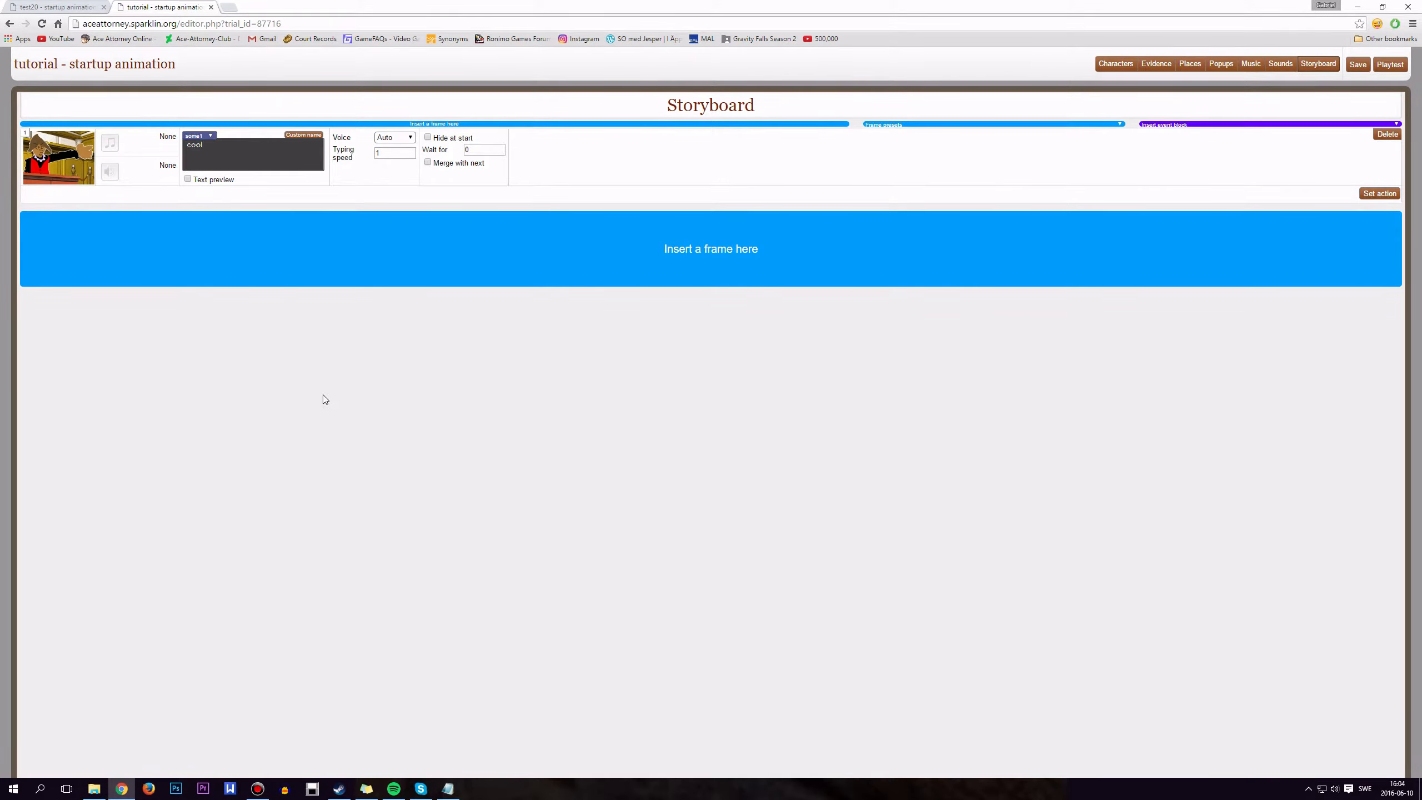
click(1358, 64)
click(759, 115)
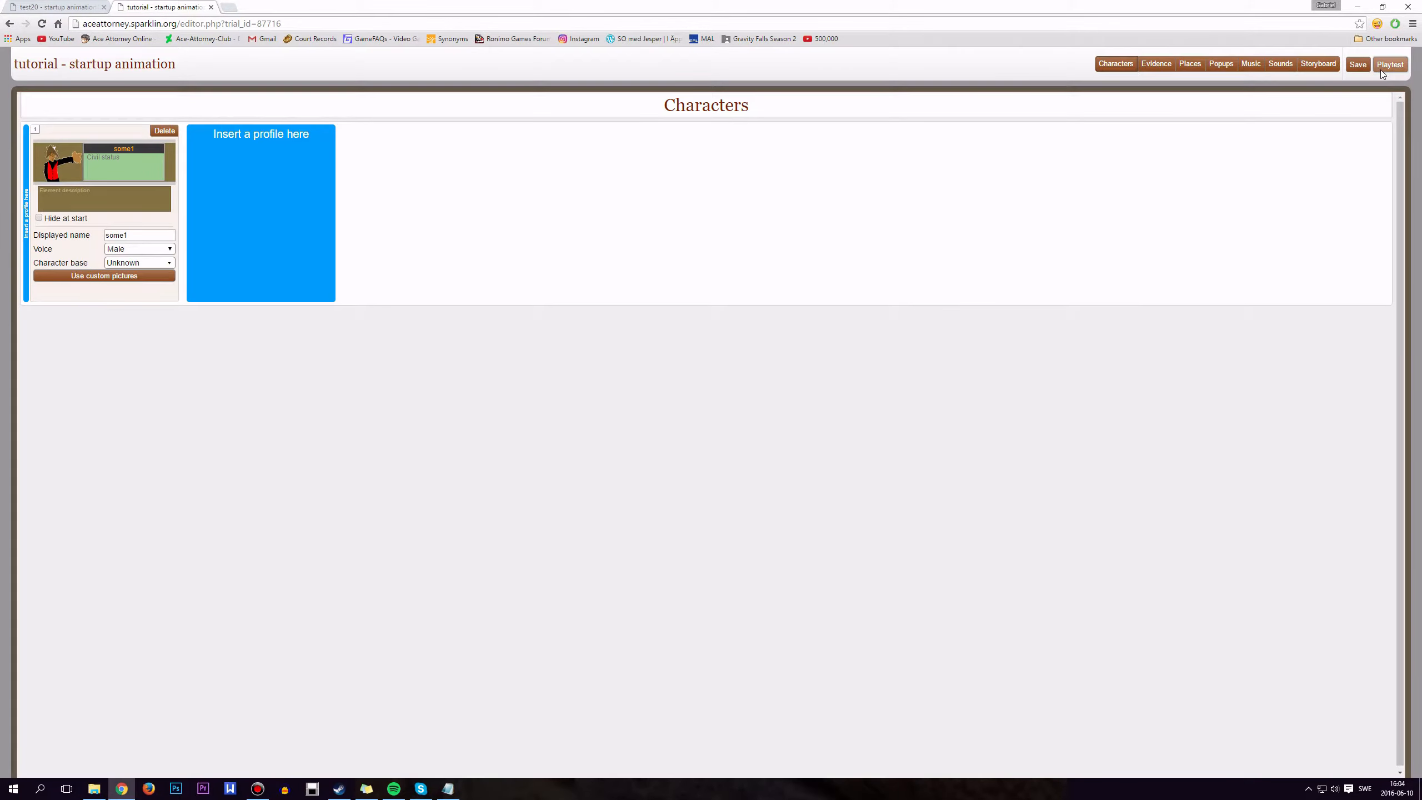
Step: Playtest the trial to watch the startup animation, then close the player
click(1390, 65)
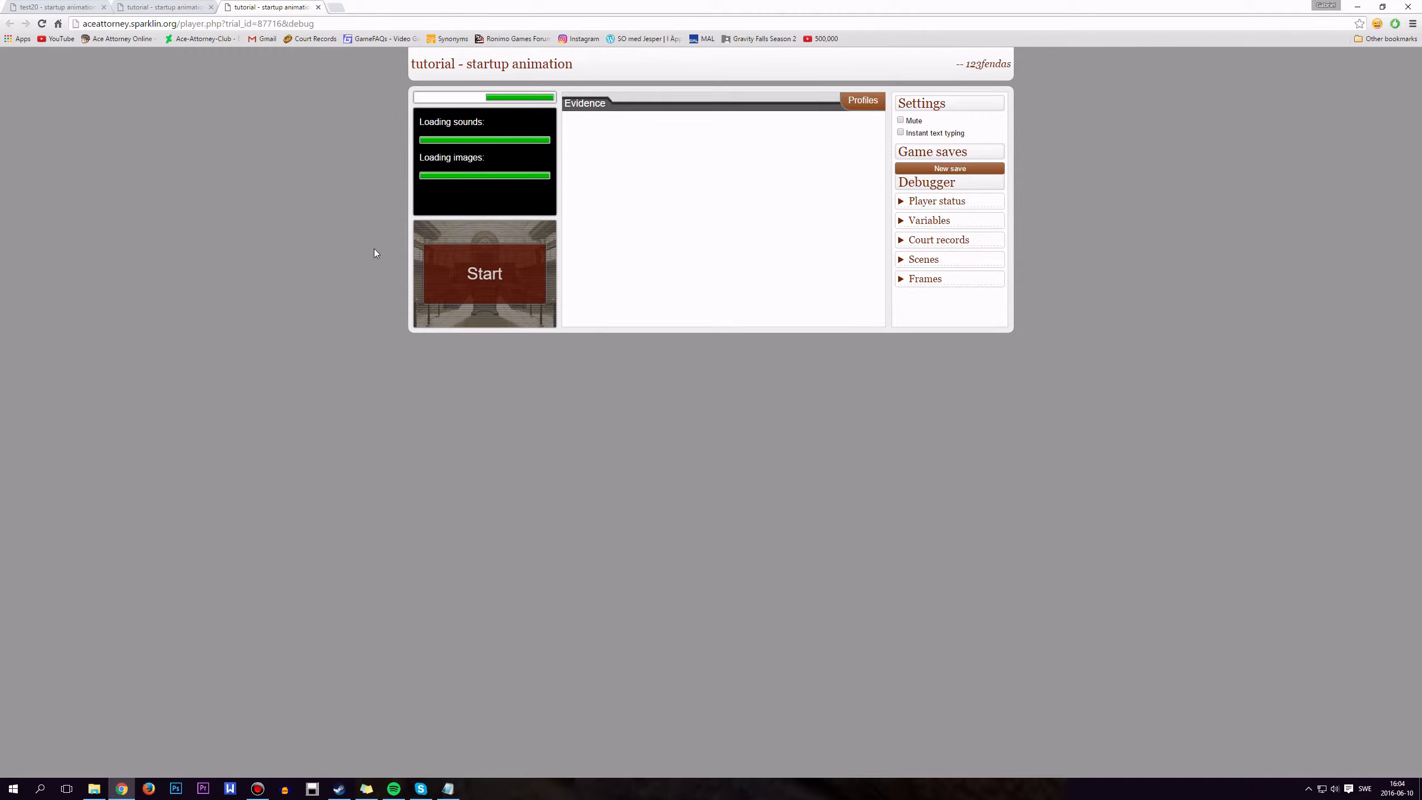
click(491, 261)
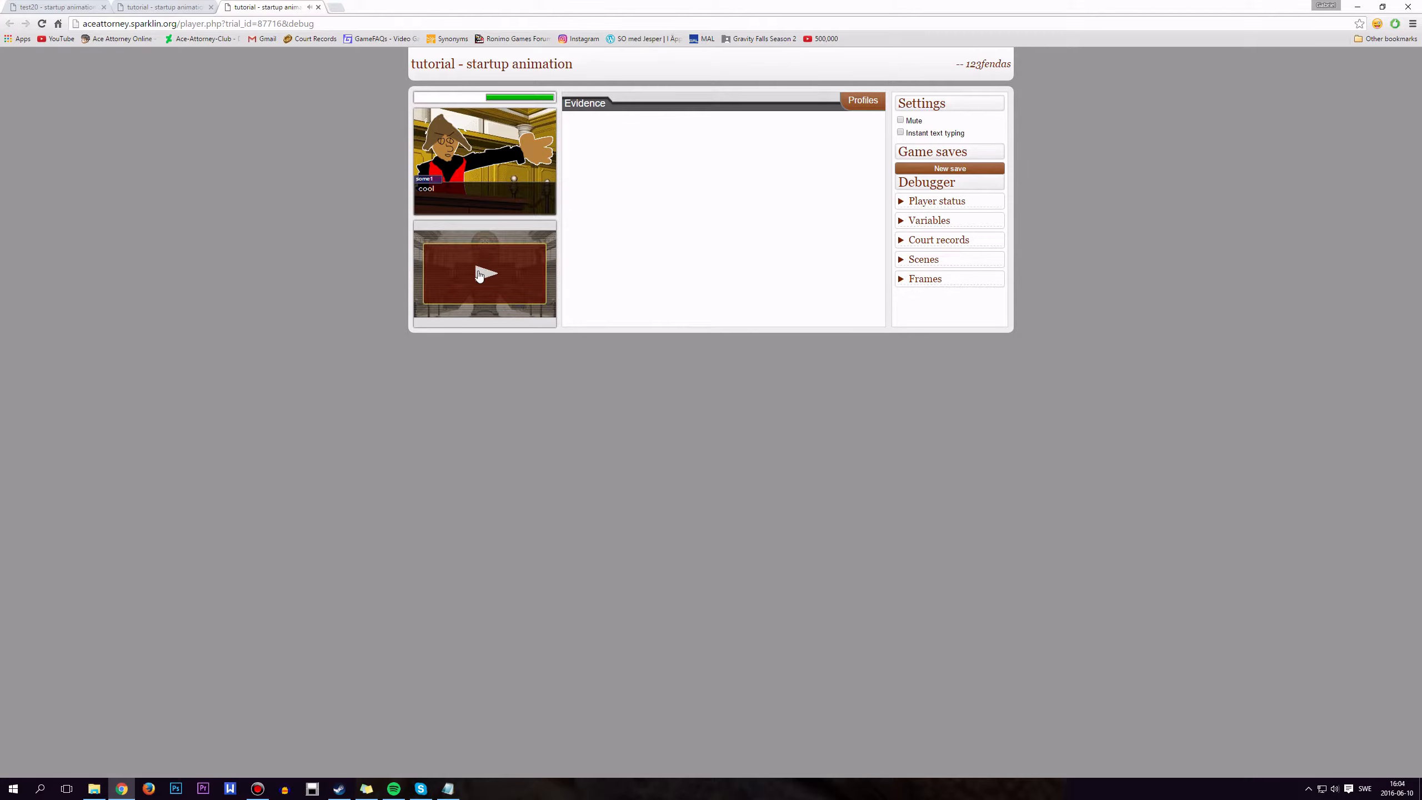
click(318, 7)
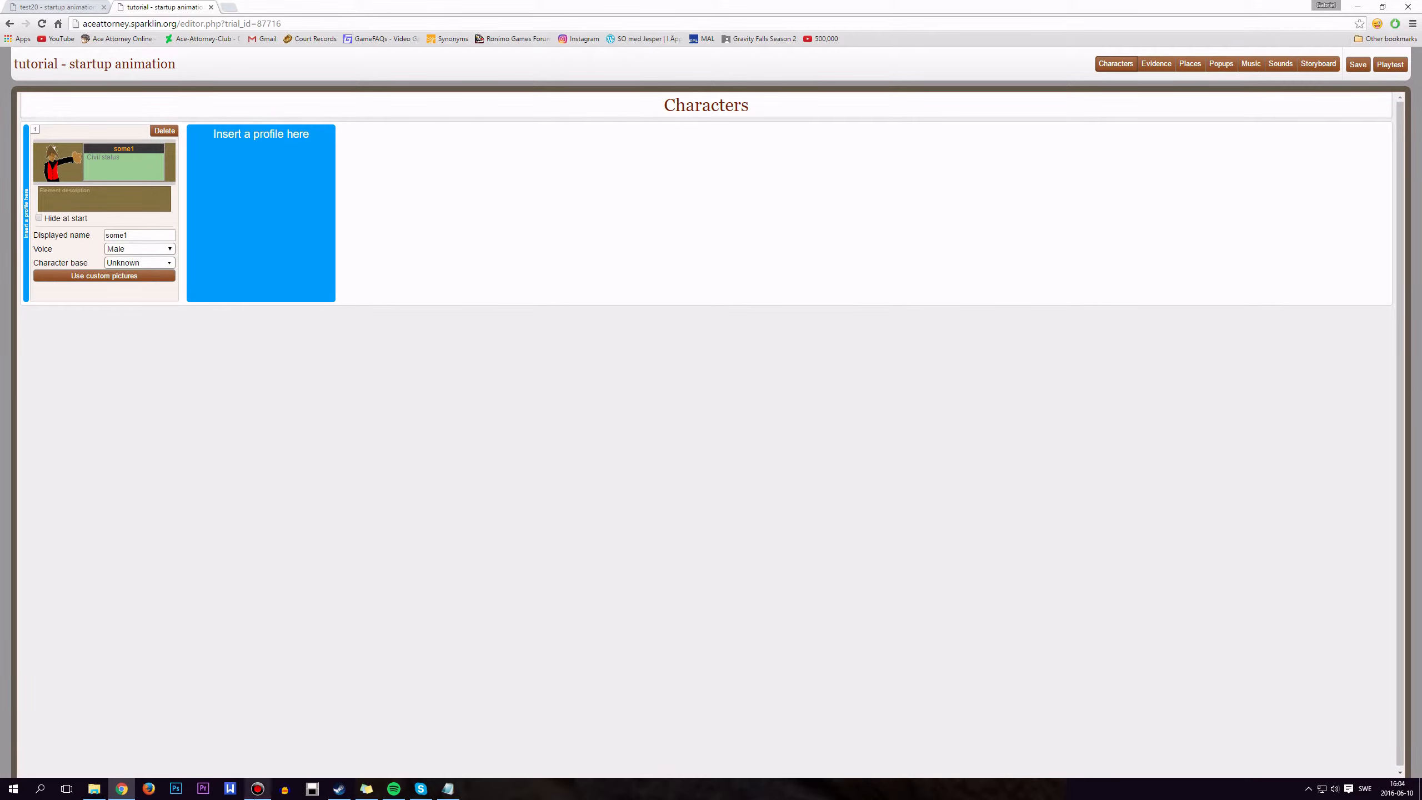
Step: Switch to Firefox and open the trial's playtest page, aceattorney.sparklin.org/player.php?trial_id=87716&debug, there
click(149, 790)
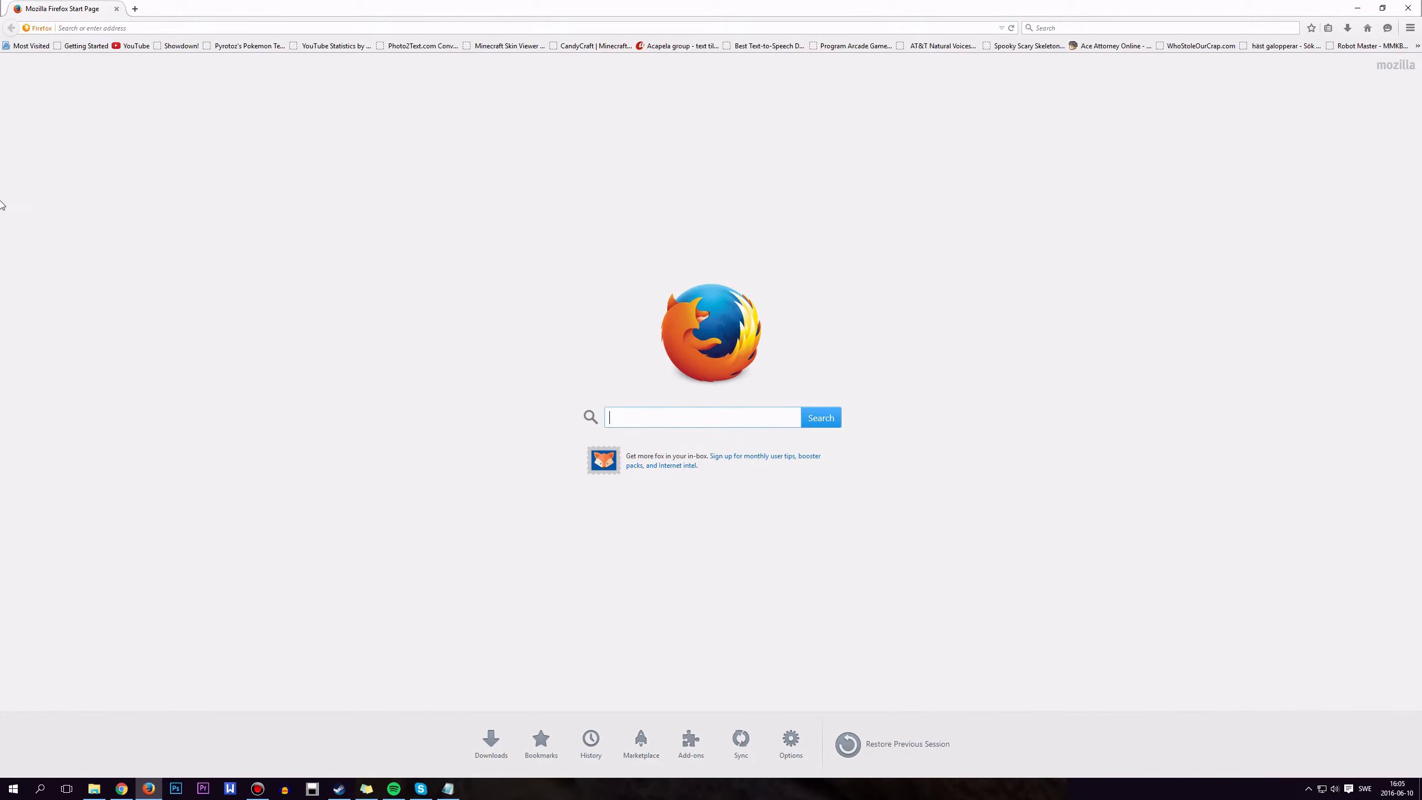
drag(245, 8, 0, 350)
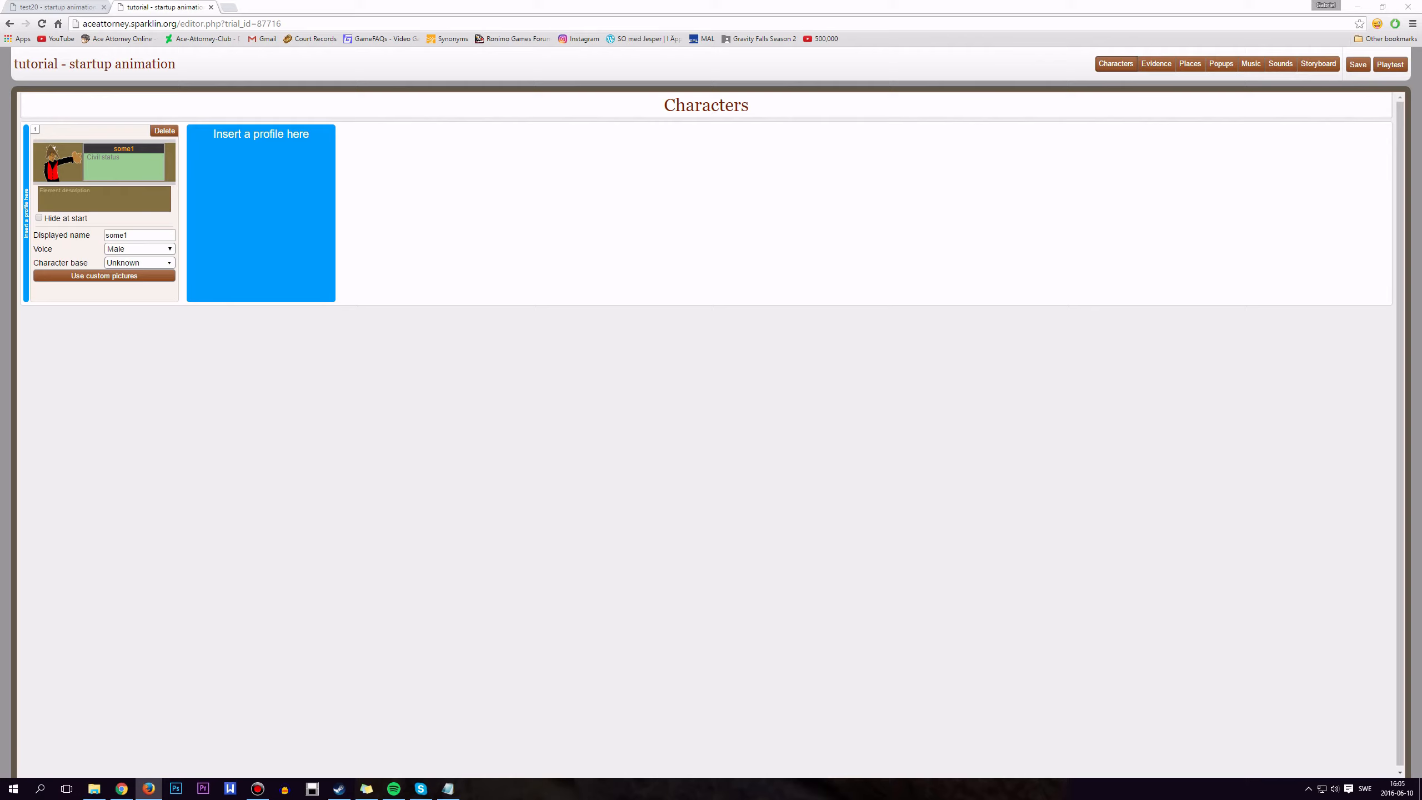
click(425, 213)
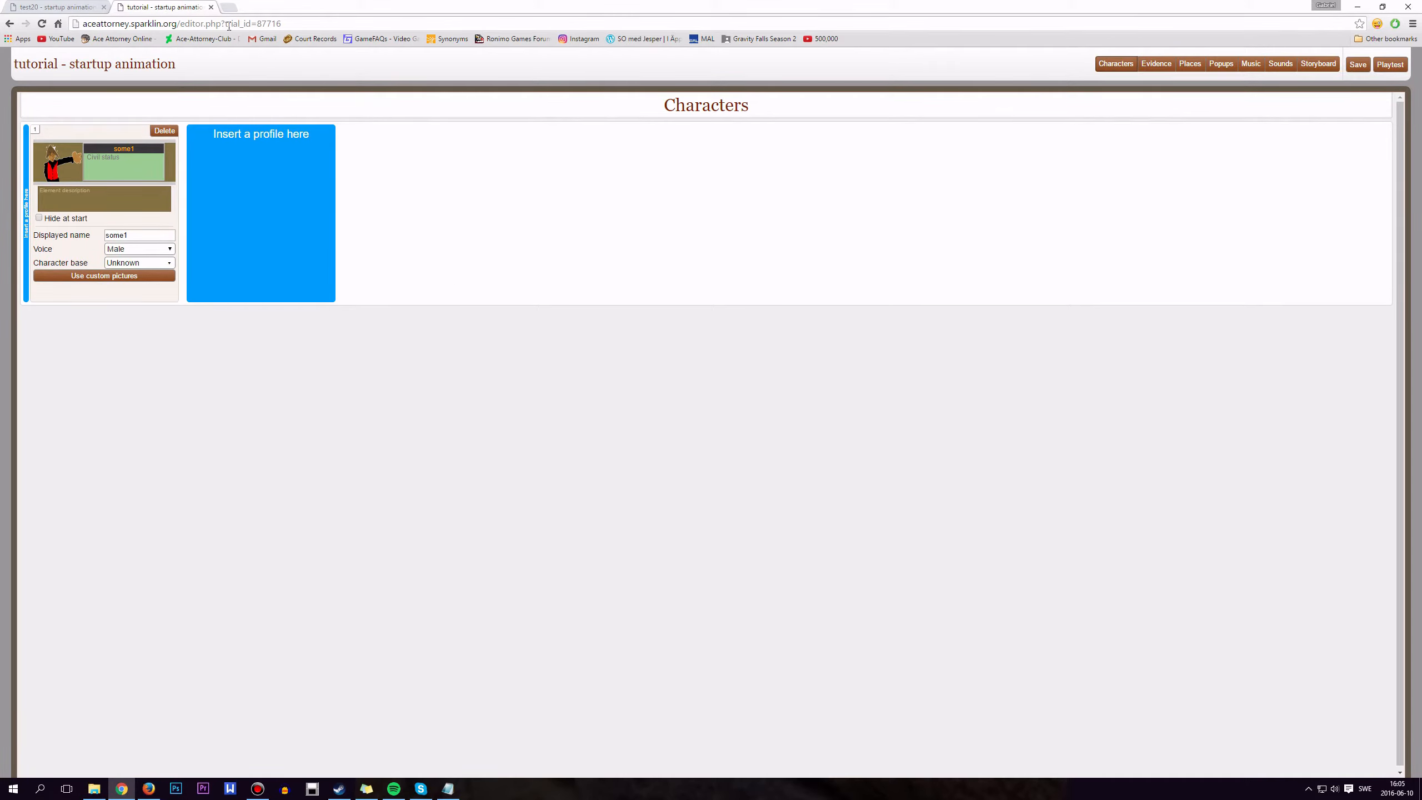
click(1390, 65)
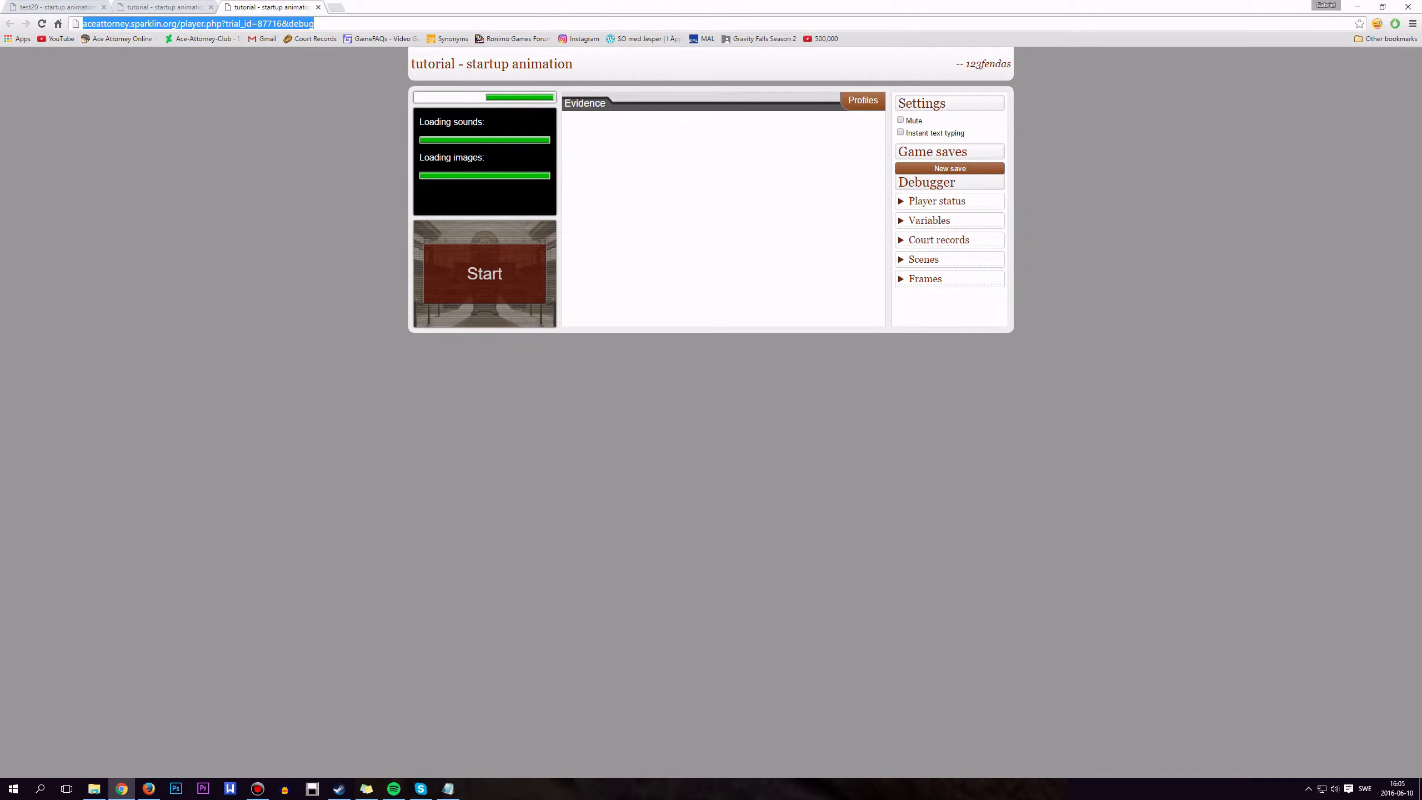
key(alt+Tab)
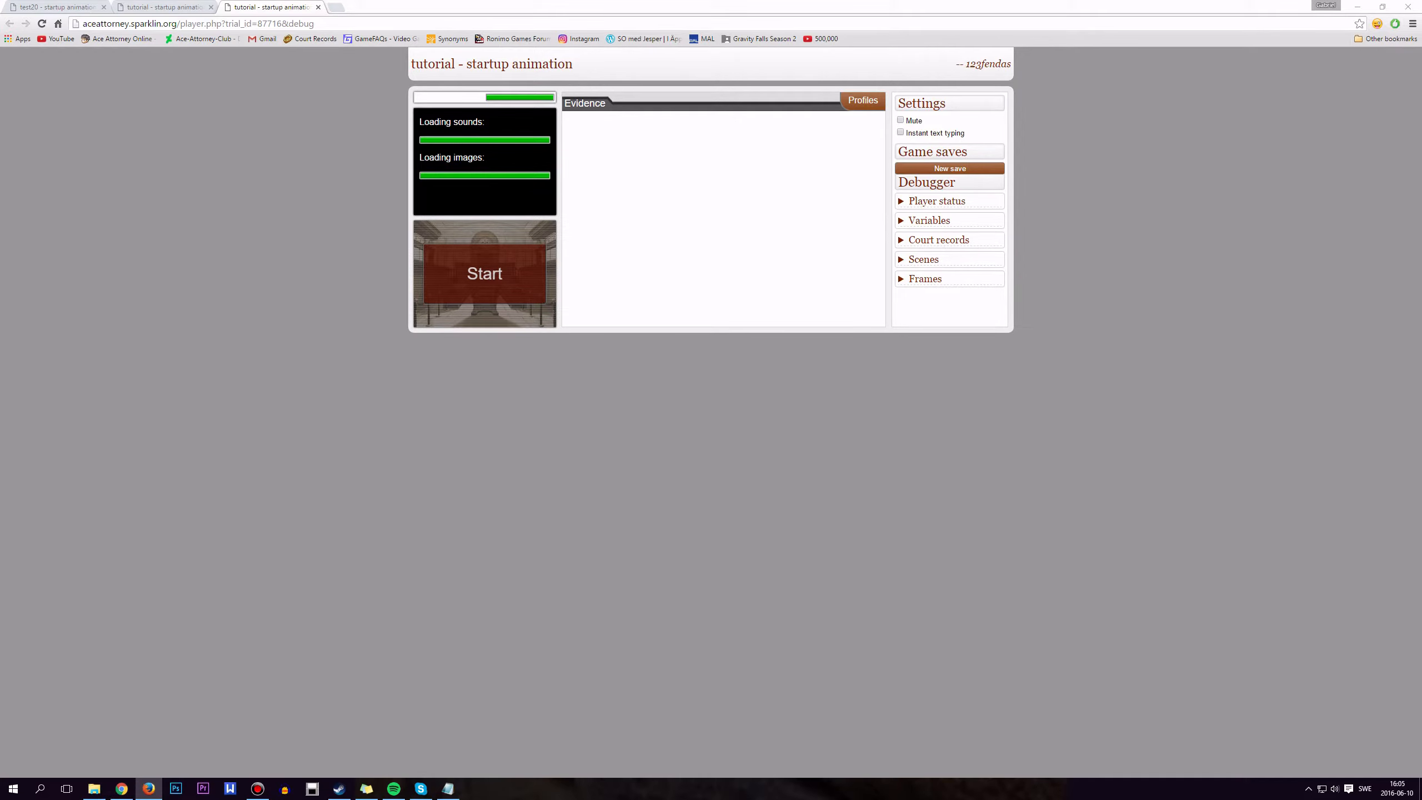
drag(0, 245, 997, 240)
double_click(997, 240)
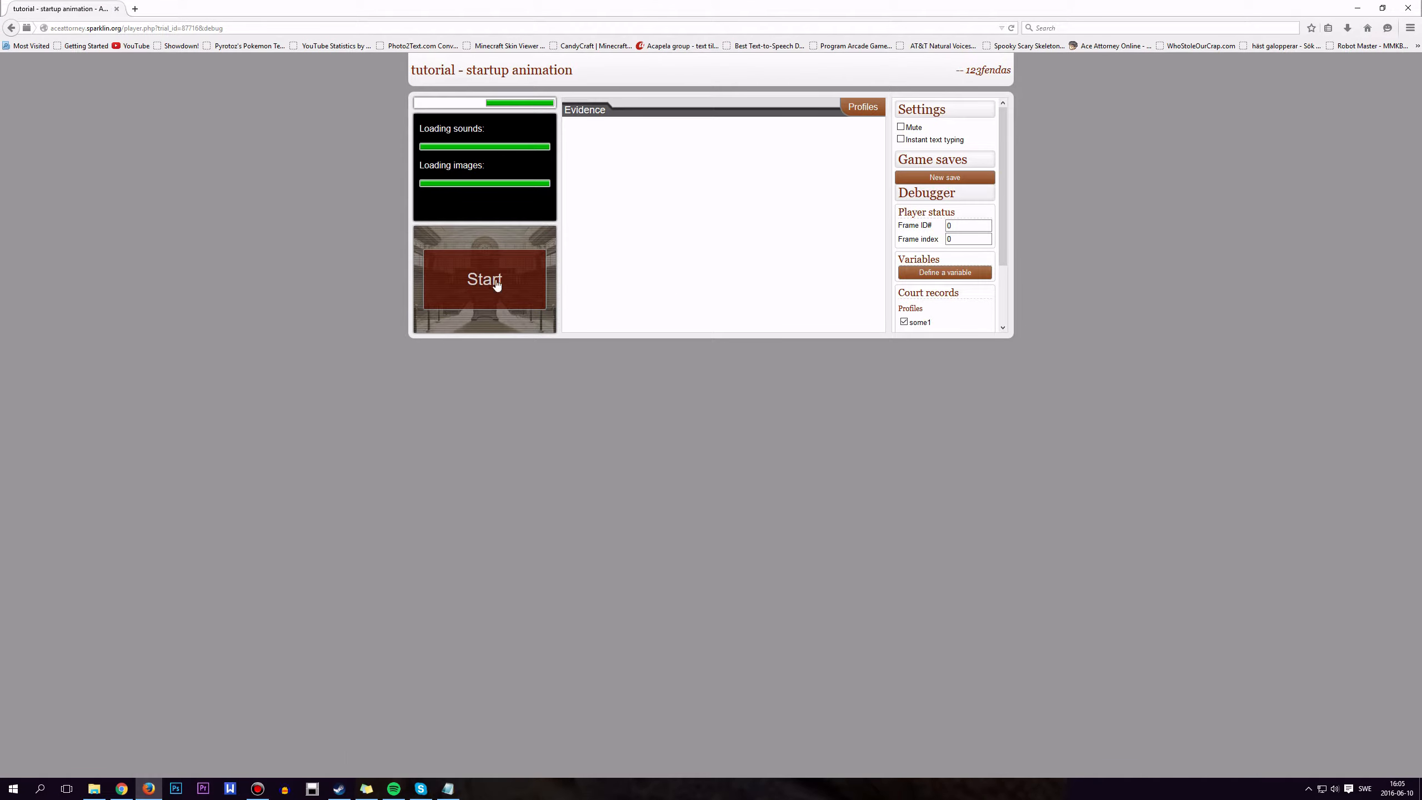
Step: Run the trial in Firefox to watch the startup animation and reload the player page
click(481, 256)
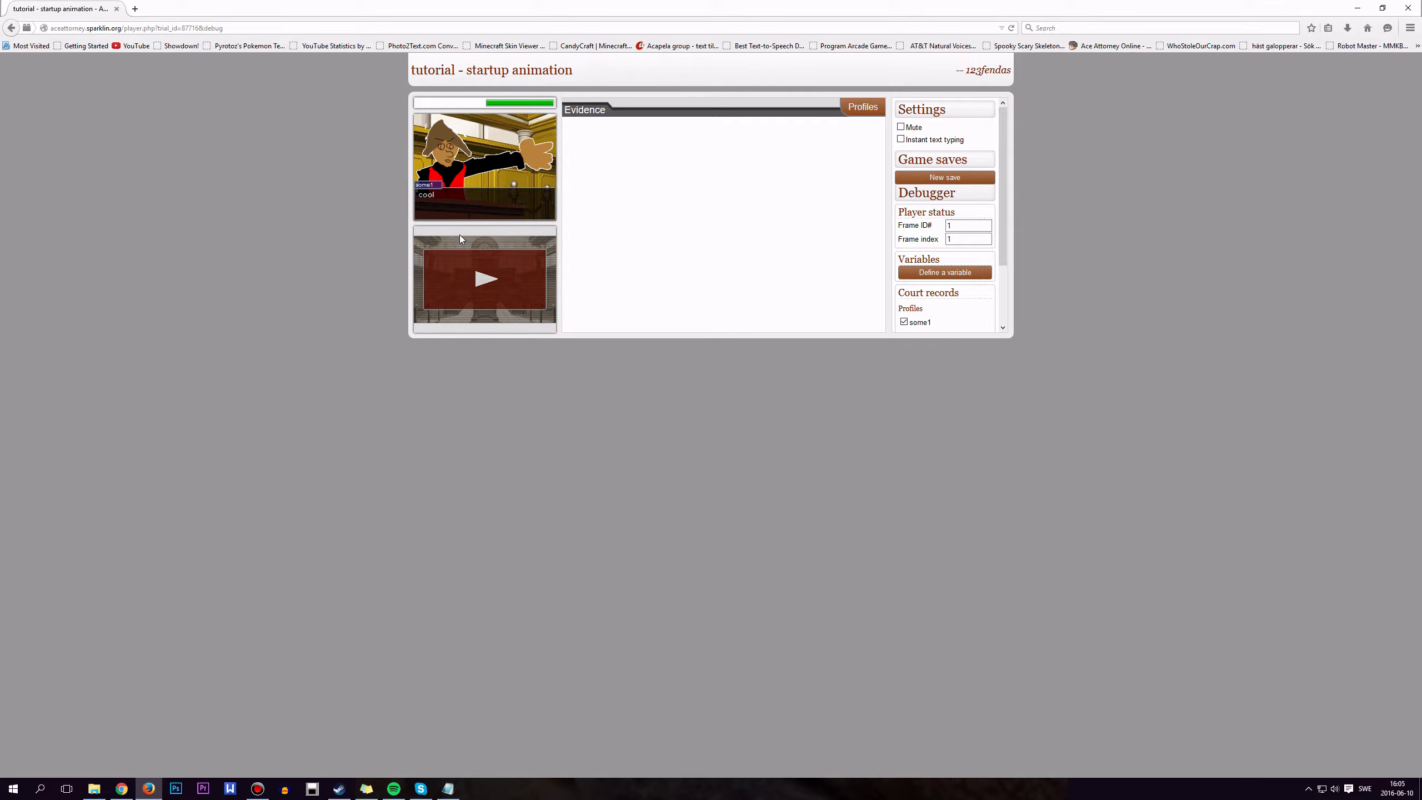
click(1011, 28)
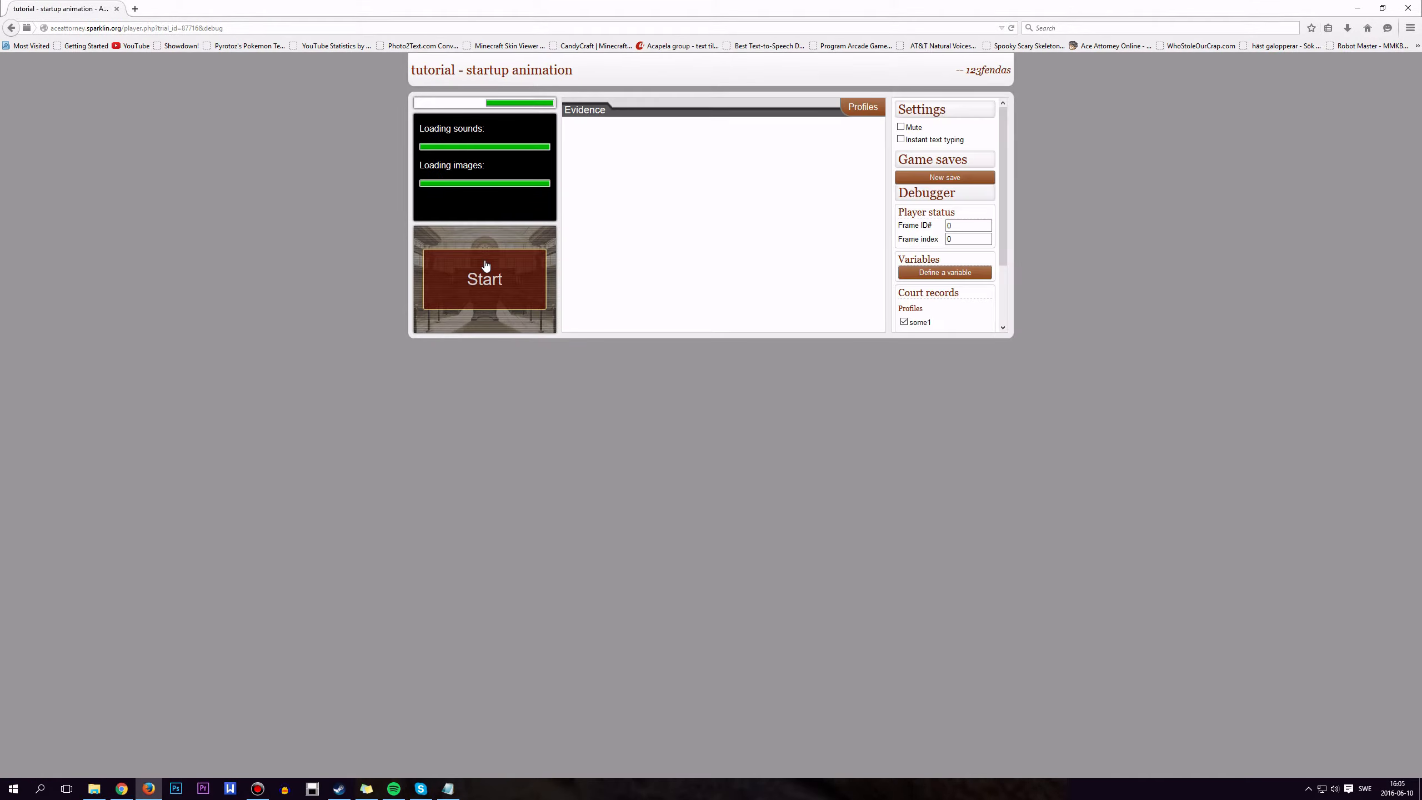
Step: Run the trial in Firefox, close Firefox, and close the trial's player tab in Chrome
click(485, 266)
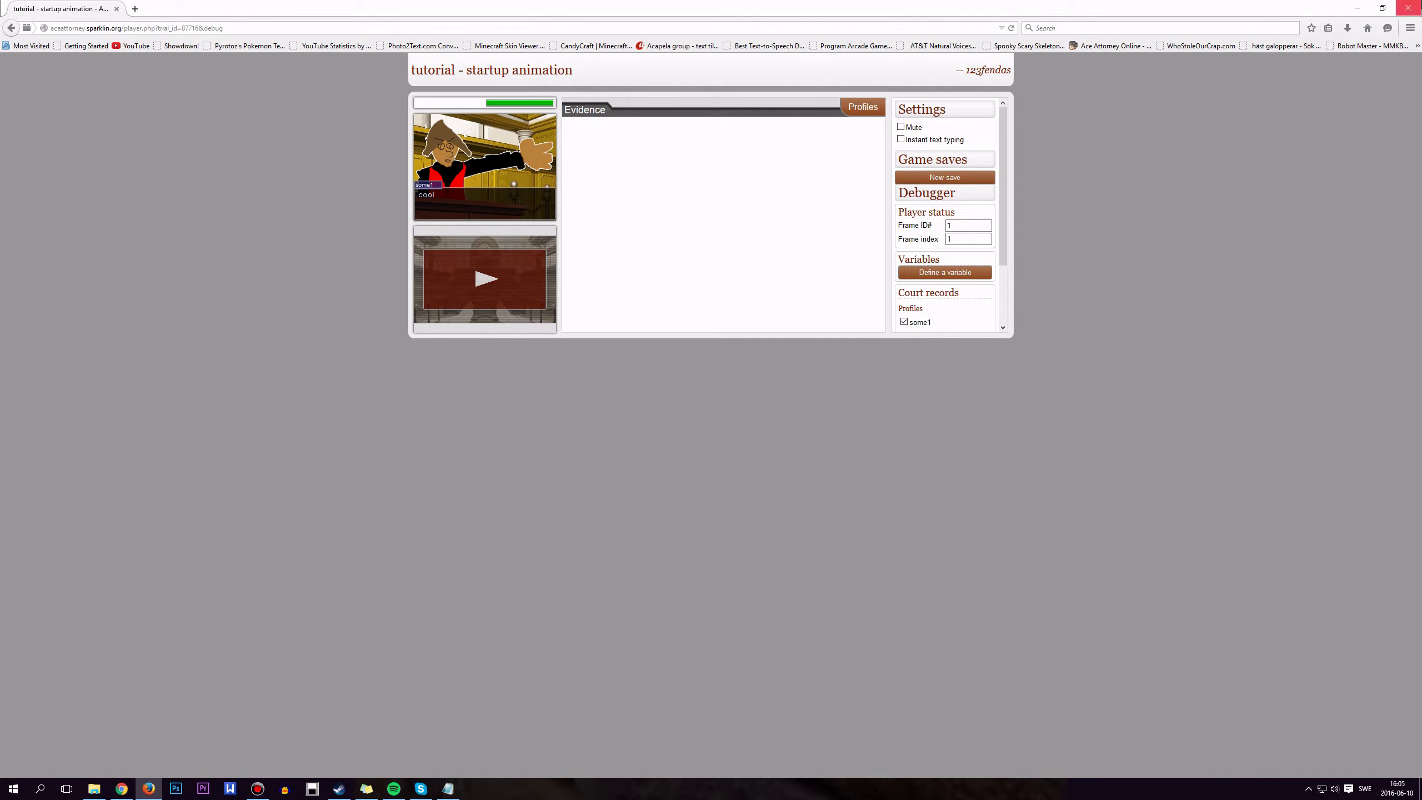
click(1409, 7)
click(145, 6)
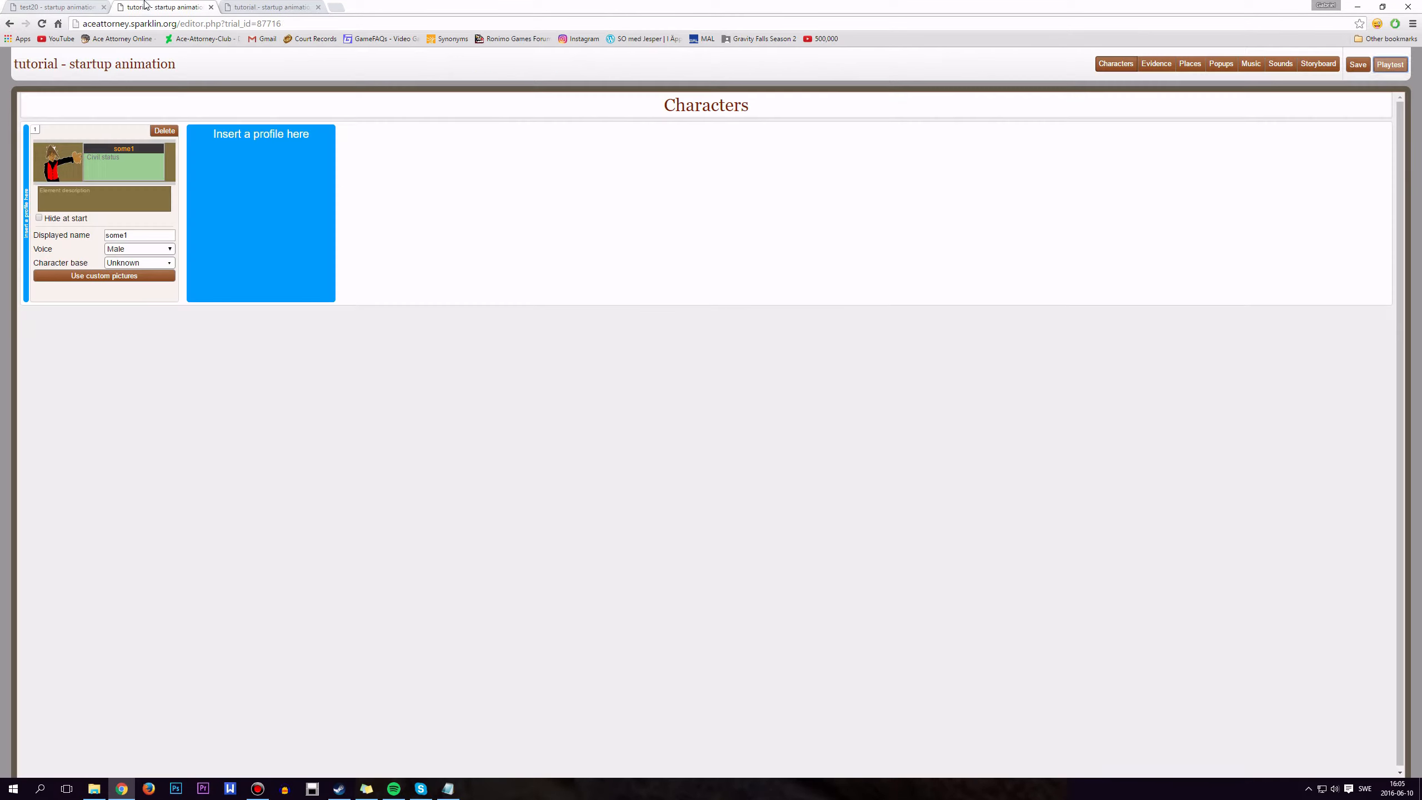
click(316, 7)
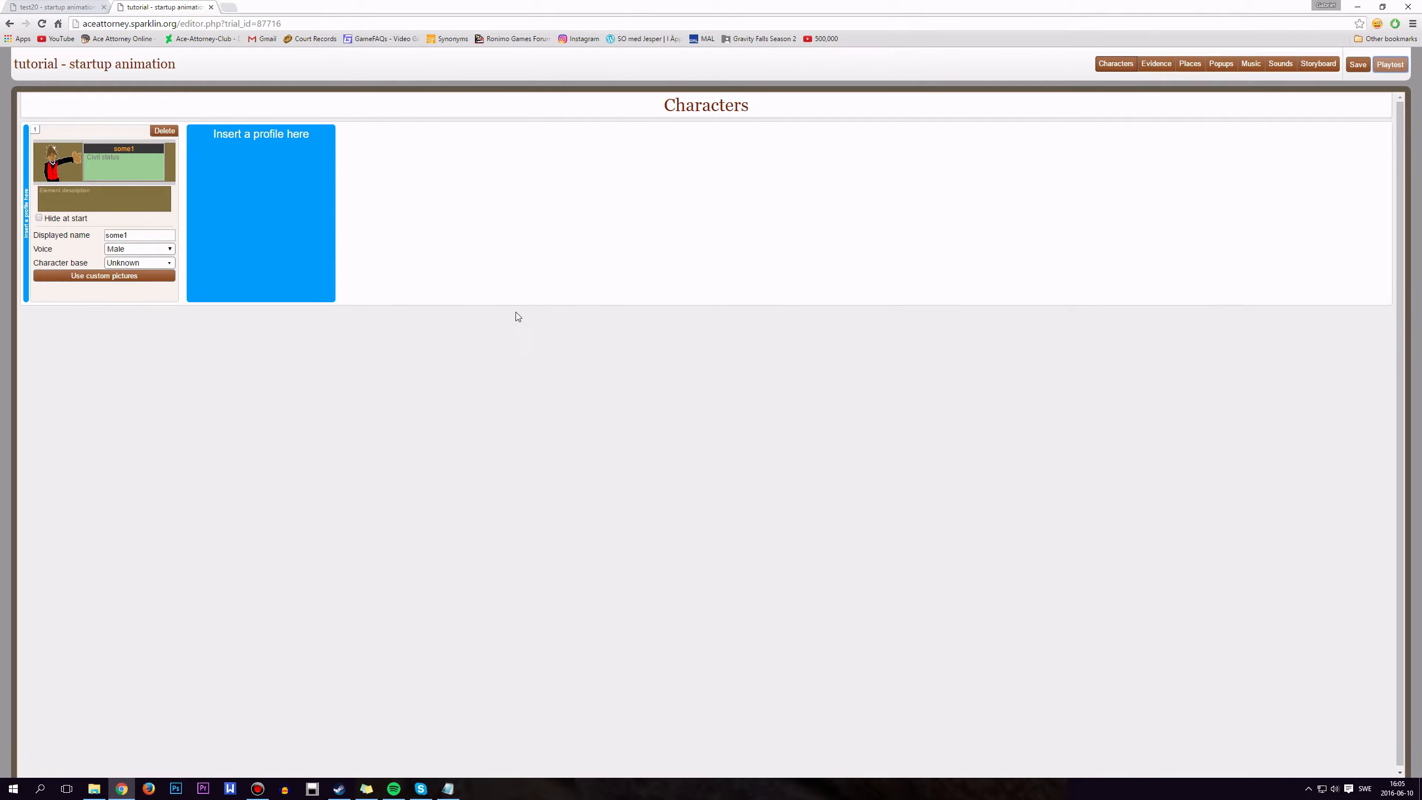
Step: Review the storyboard and some1's custom pose settings, leaving the custom pictures dialog without changes
click(1318, 65)
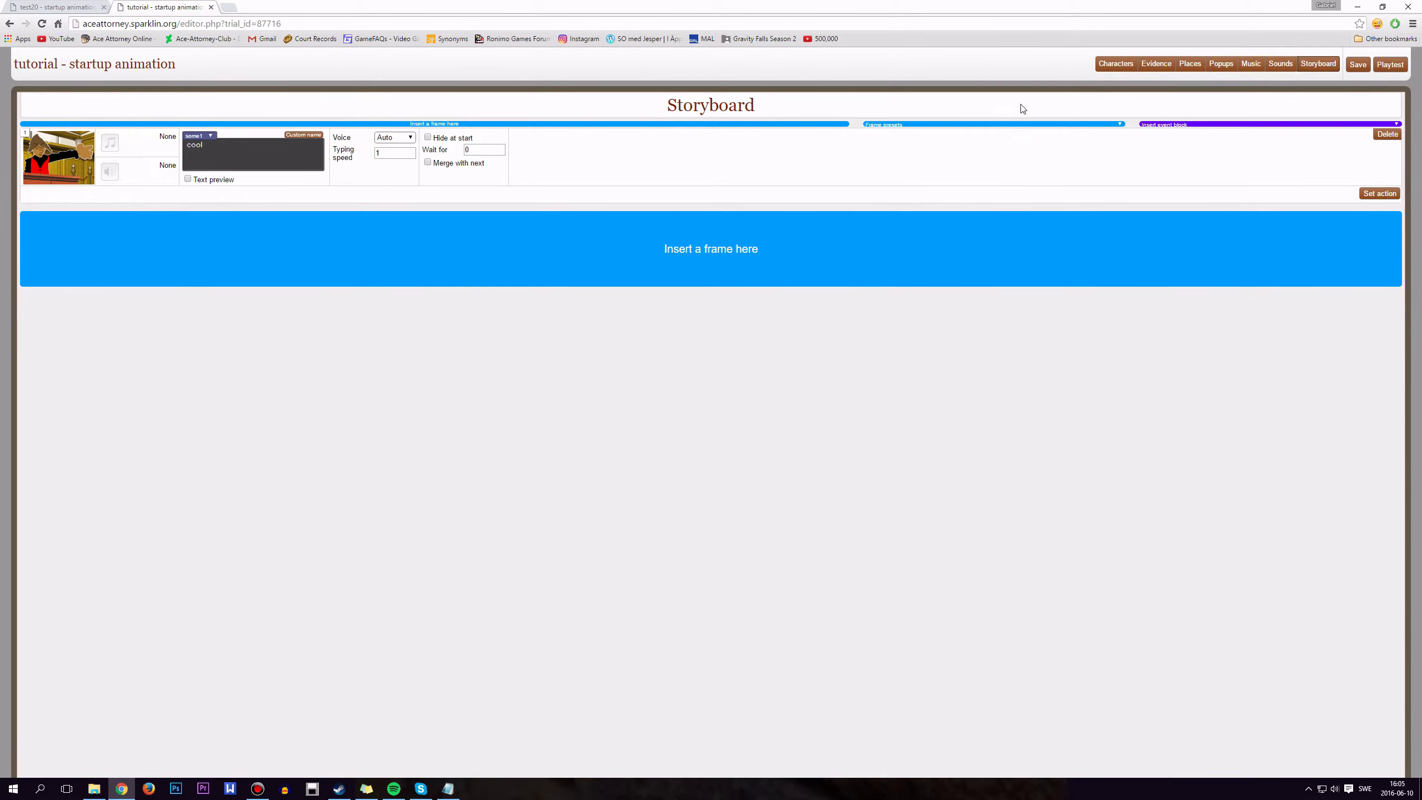
click(1116, 63)
click(104, 275)
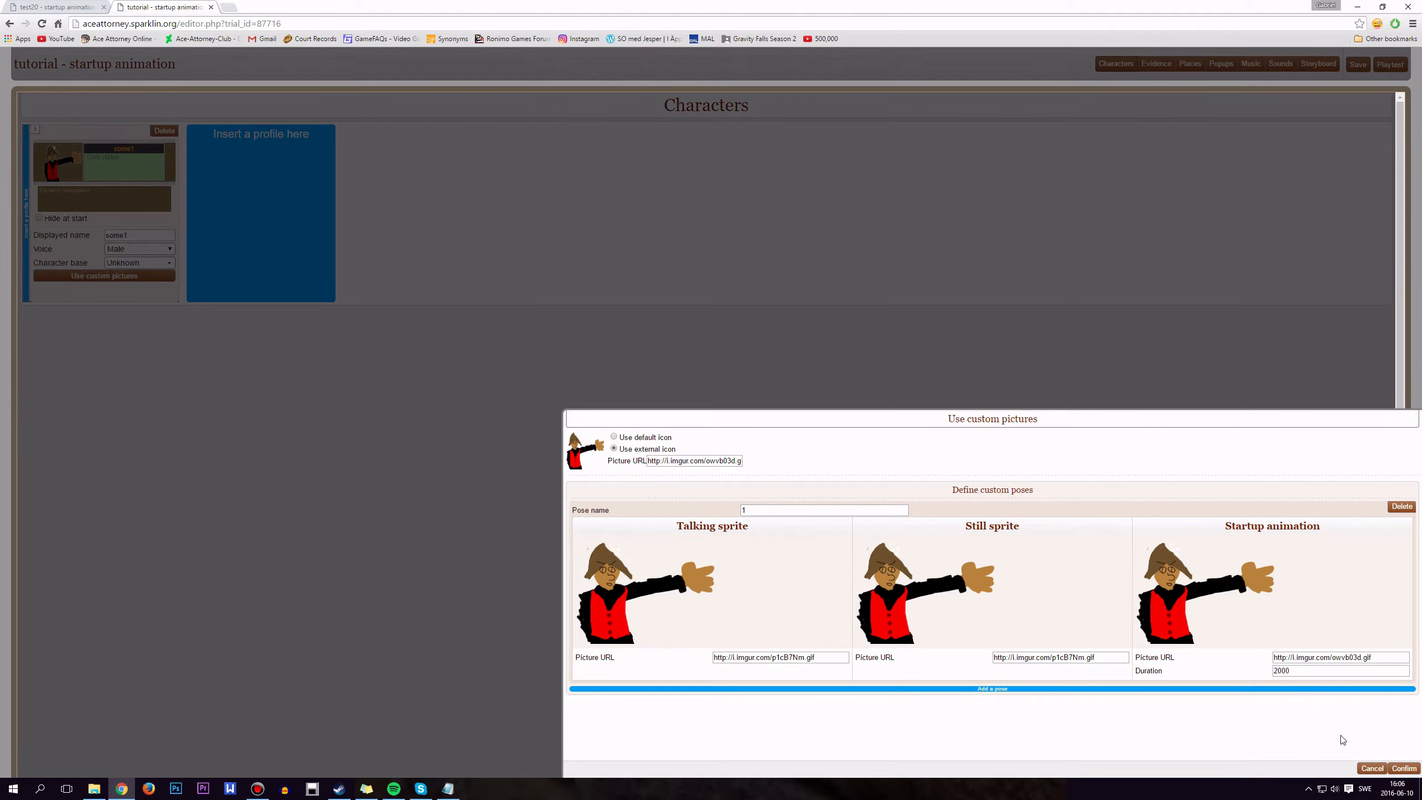
click(1372, 769)
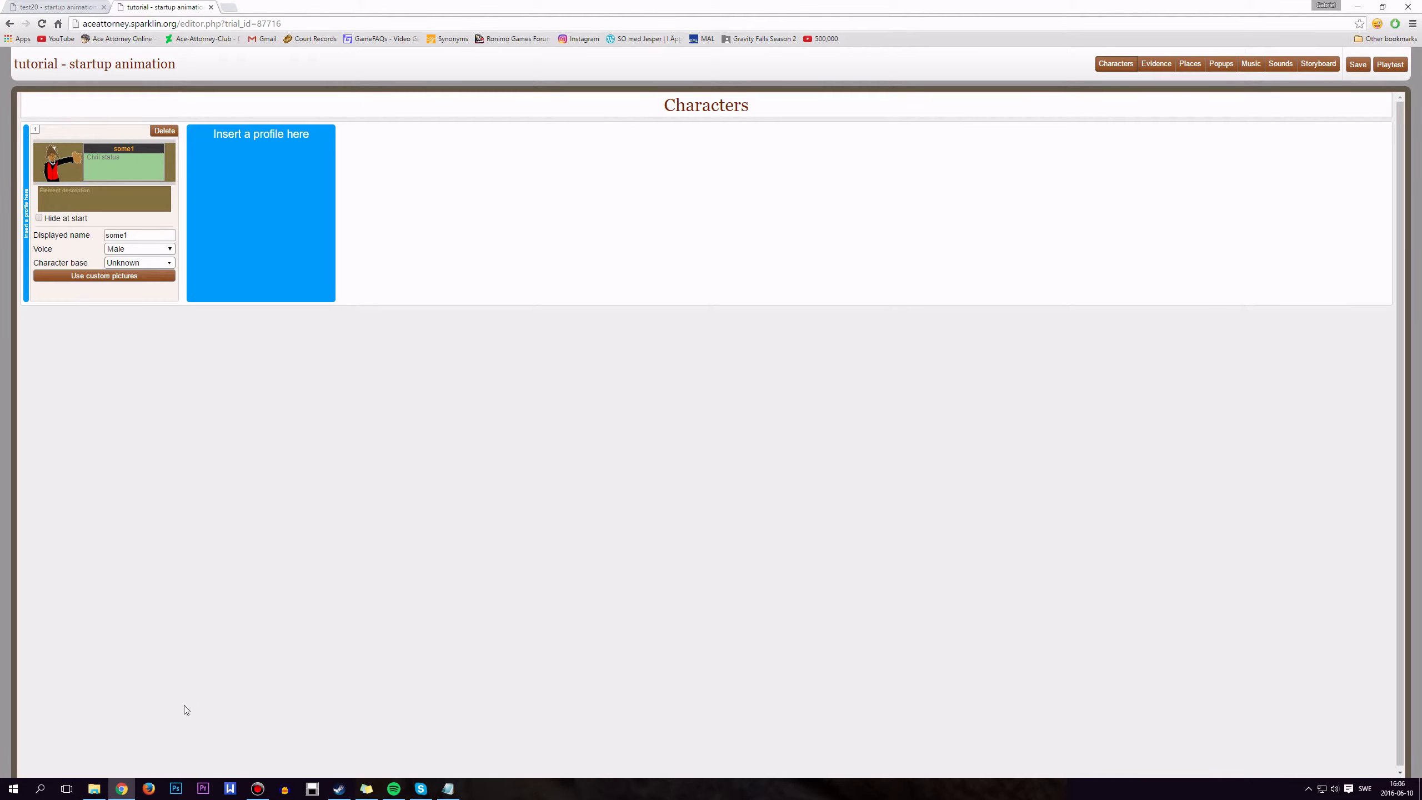
Step: Look in the Pictures > tutorial folder for the sprite GIF 5IQ9Bs1.gif and return to the trial editor
click(94, 789)
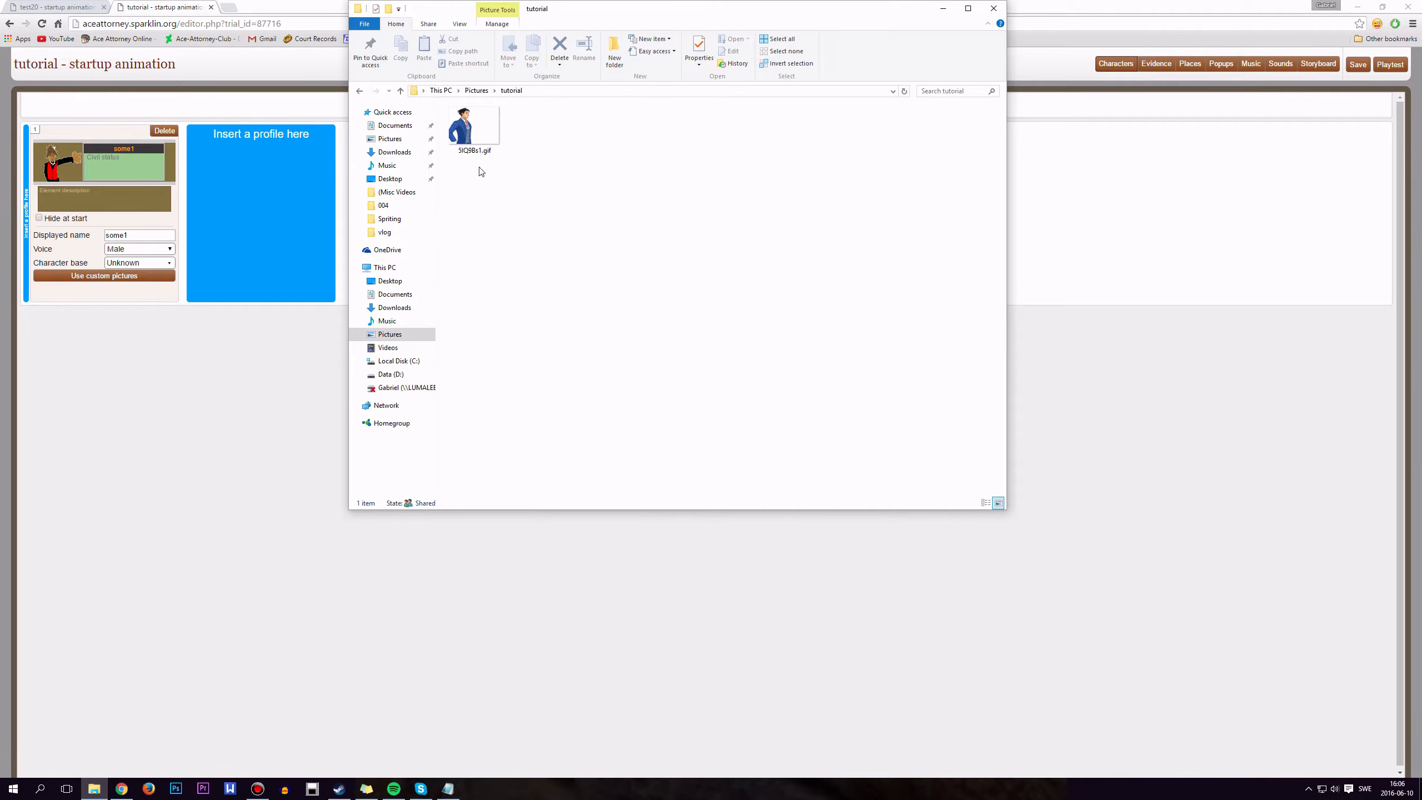
click(480, 130)
click(540, 225)
click(222, 617)
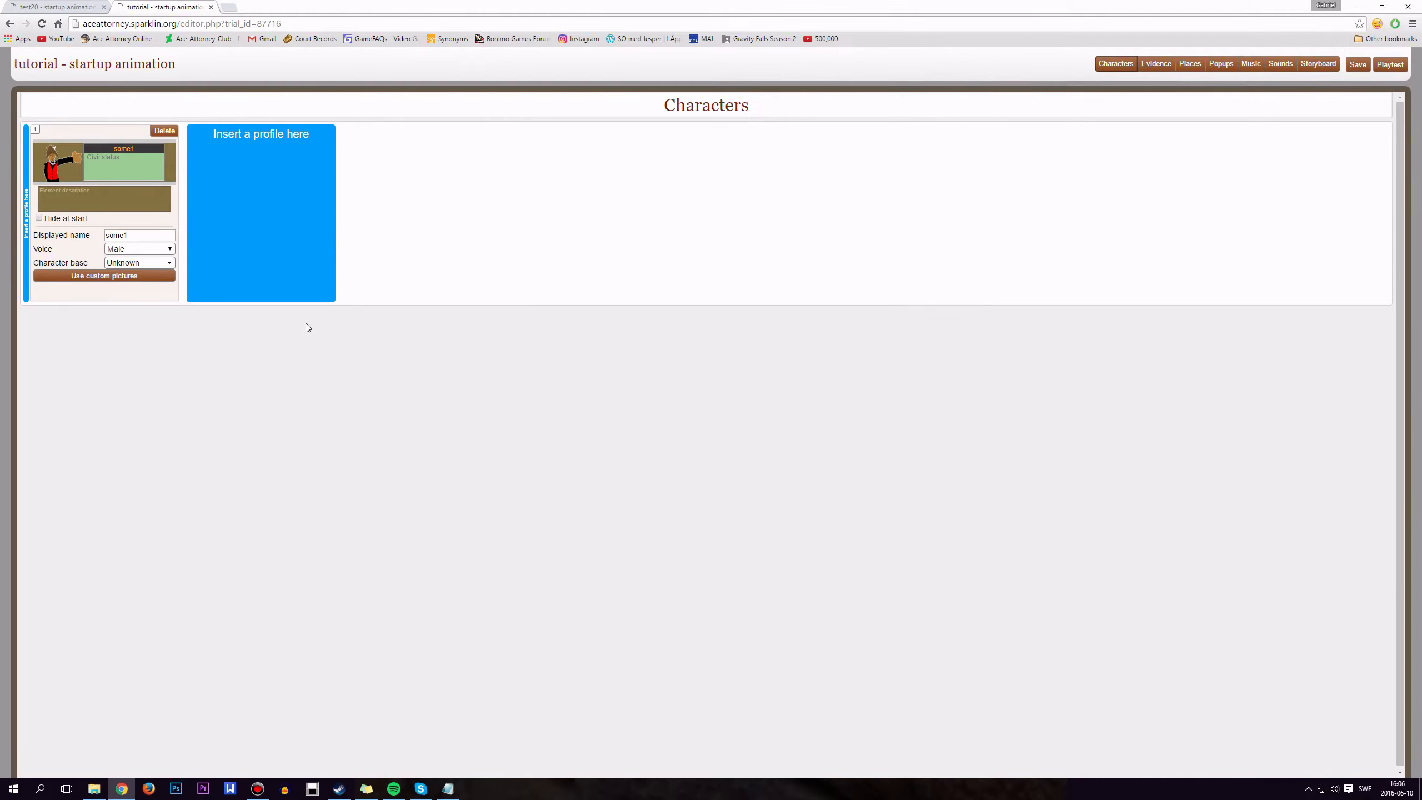
mouse_move(98, 795)
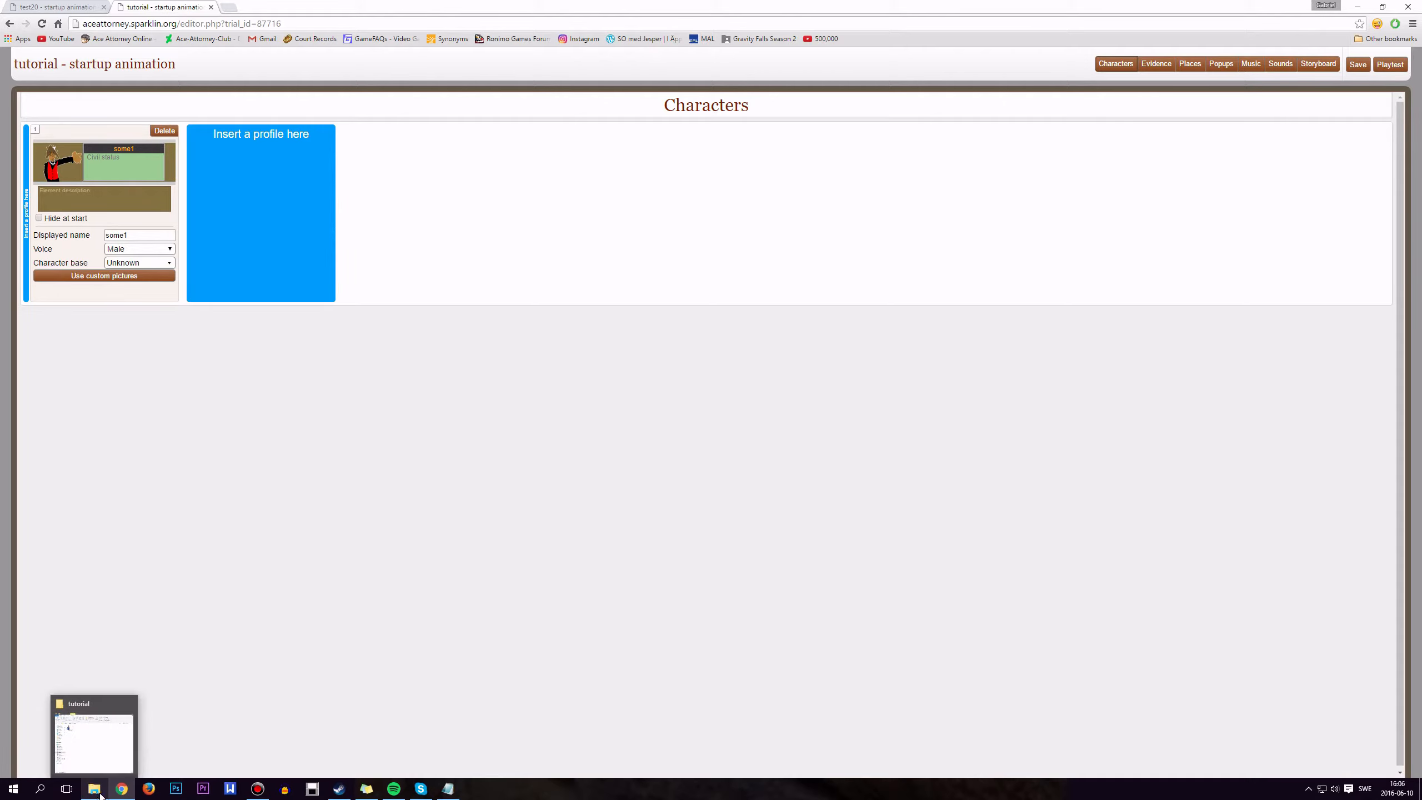
click(99, 795)
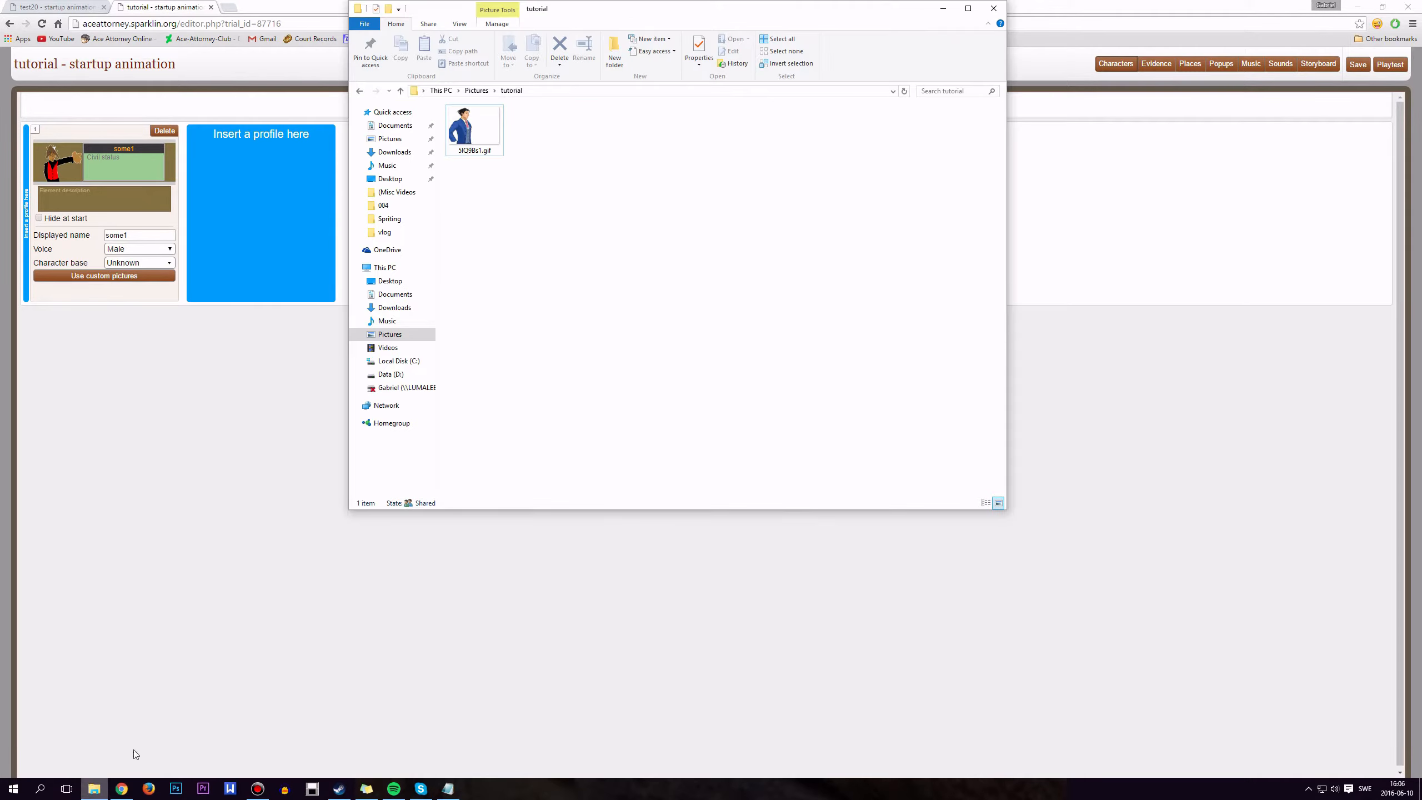
click(220, 619)
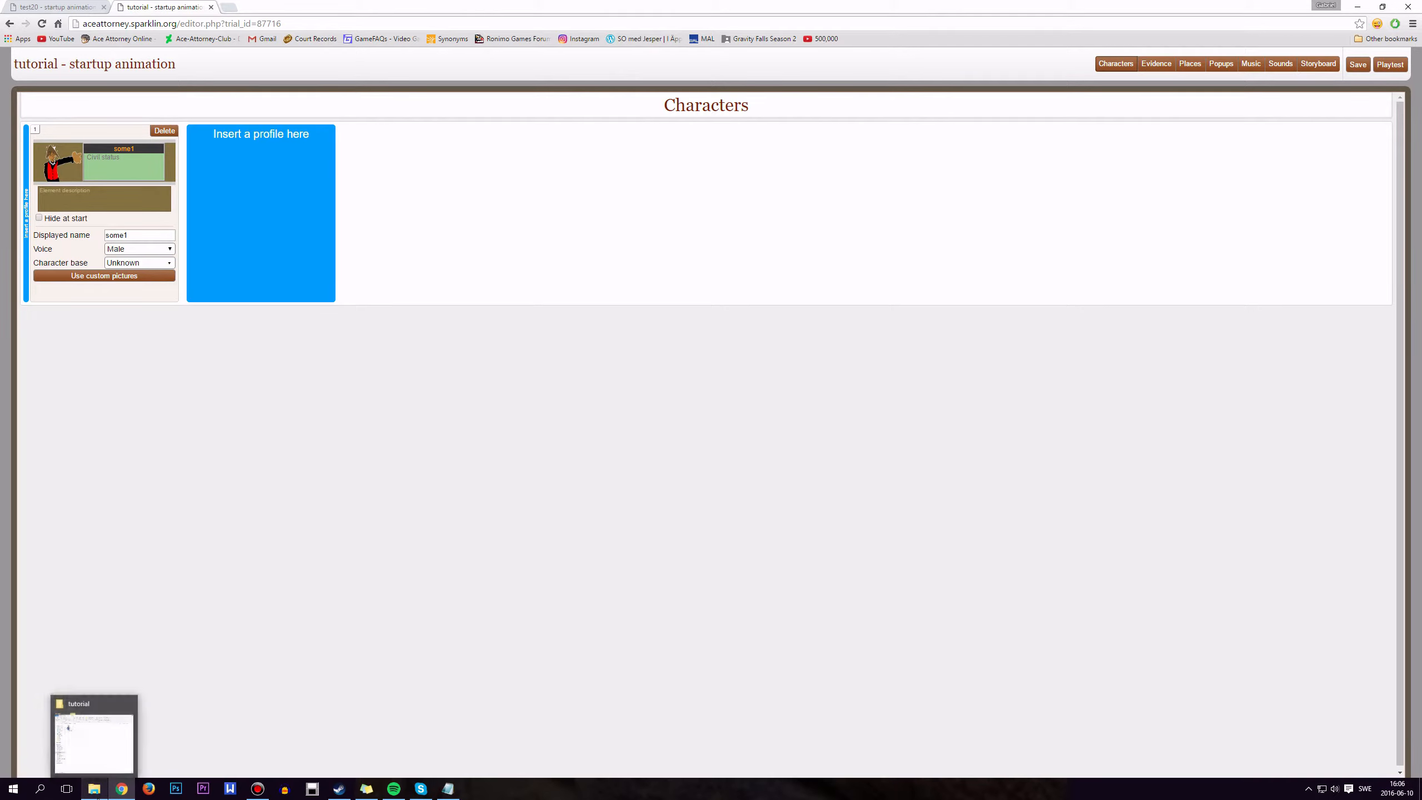
click(118, 264)
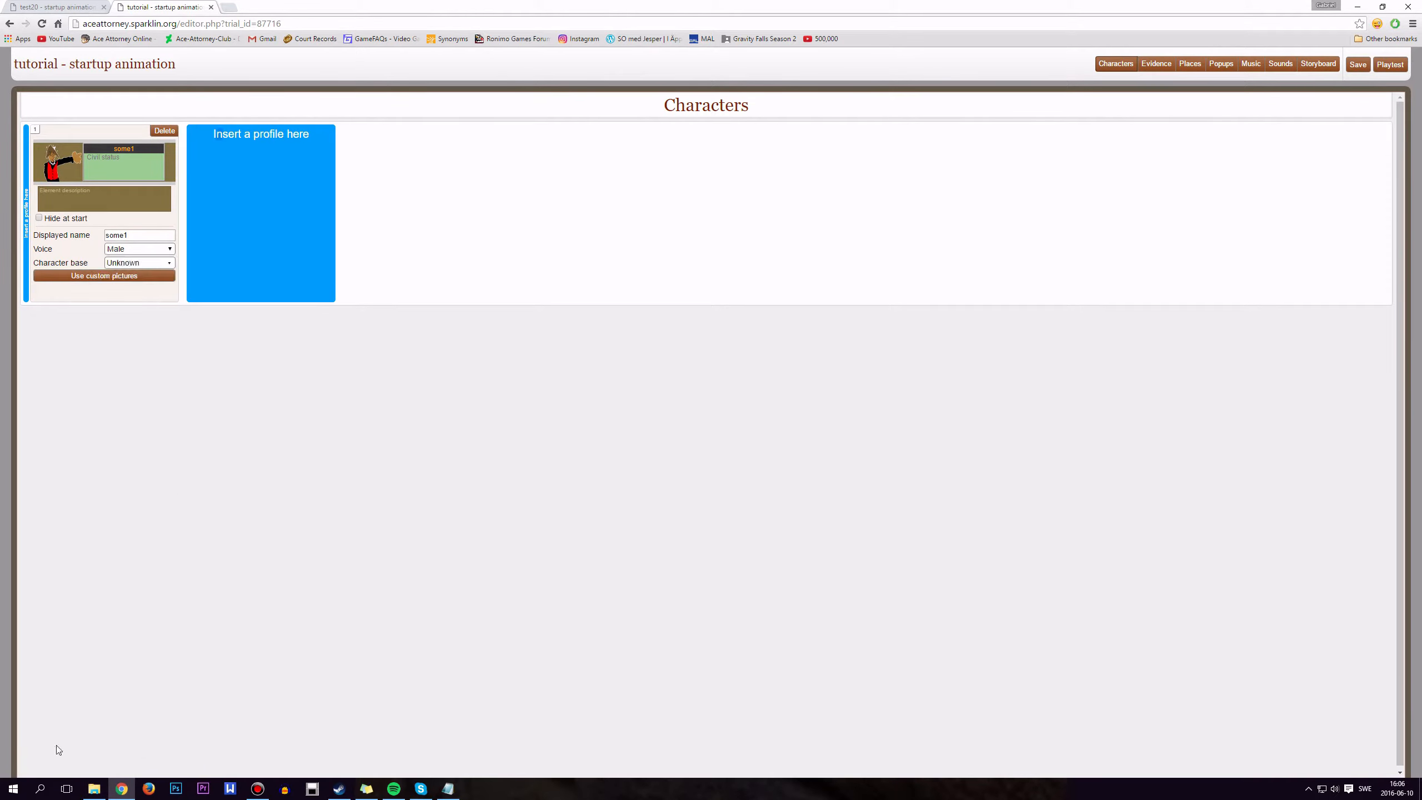
click(93, 790)
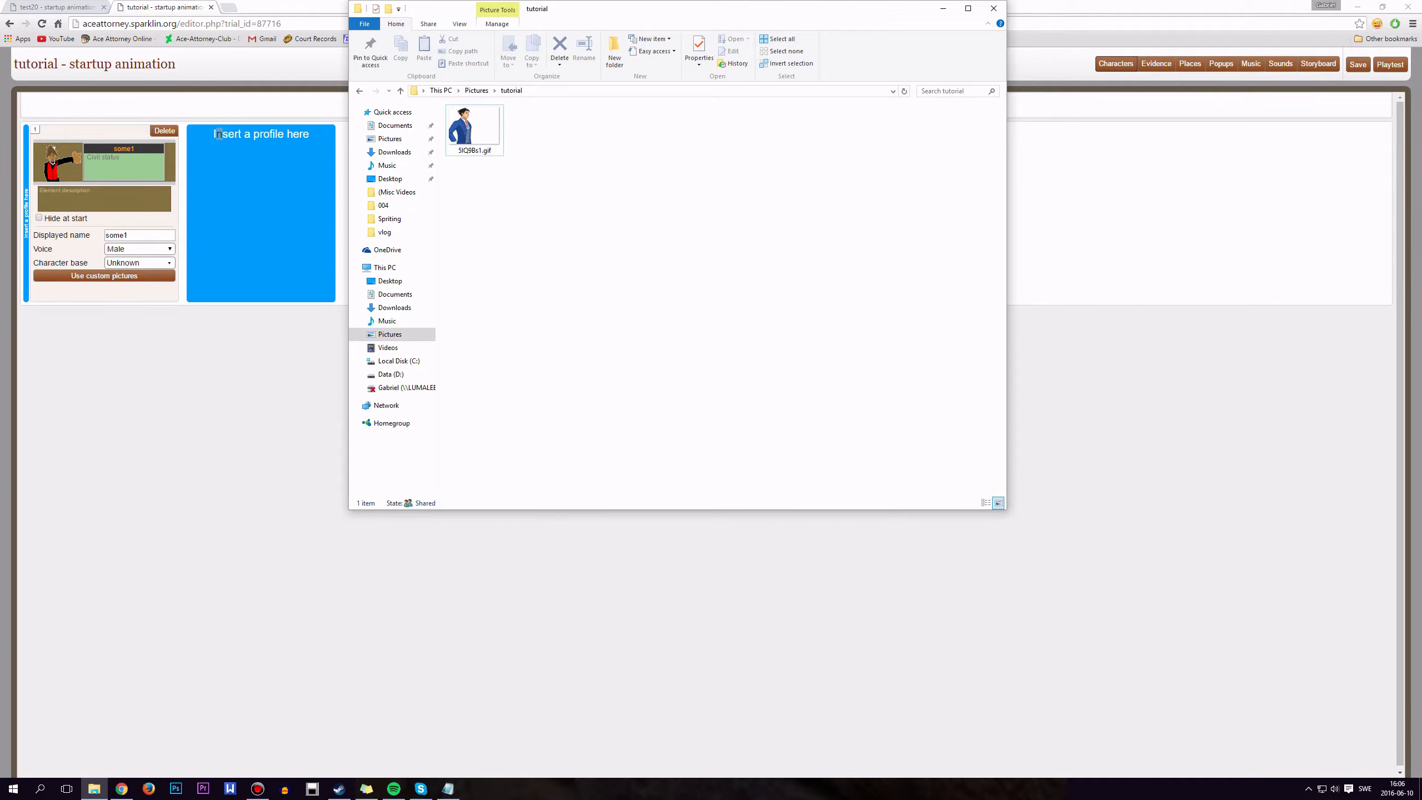
click(384, 639)
Step: Switch to Notepad and replace its note with "gimp or photoshop"
click(448, 789)
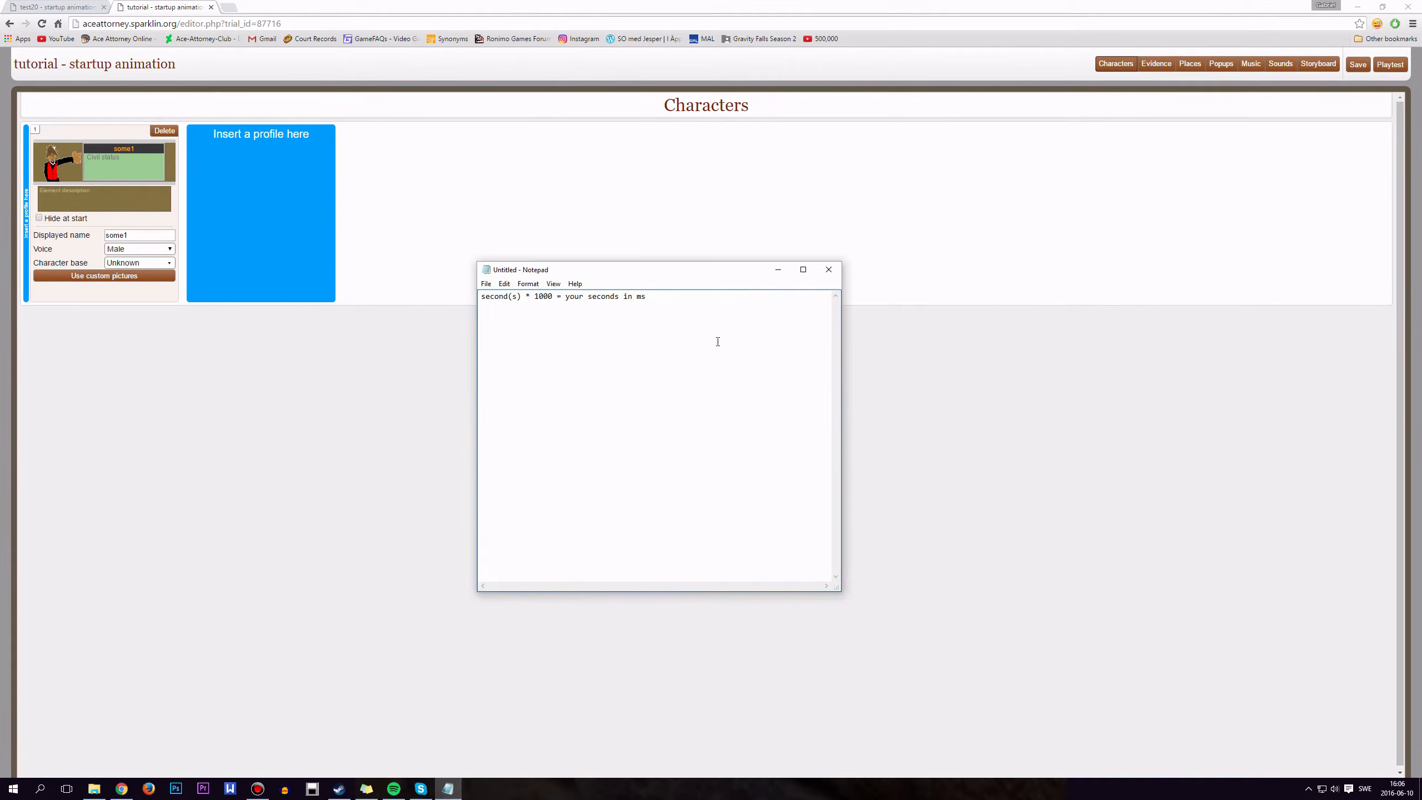
key(ctrl+a)
key(BackSpace)
text(gimp or photos)
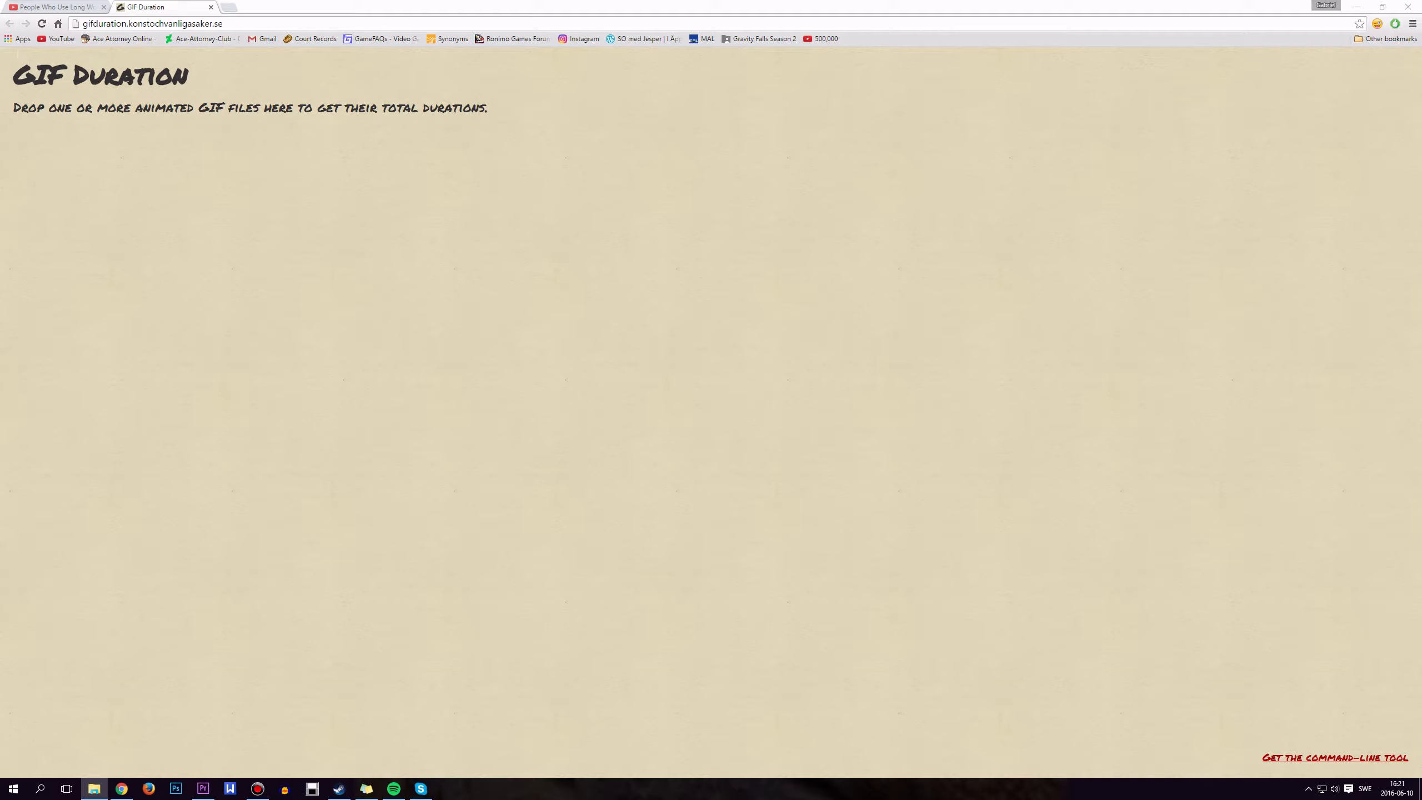
Step: Load 5IQ9Bs1.gif into the GIF Duration web page and read its total duration
drag(0, 560, 282, 167)
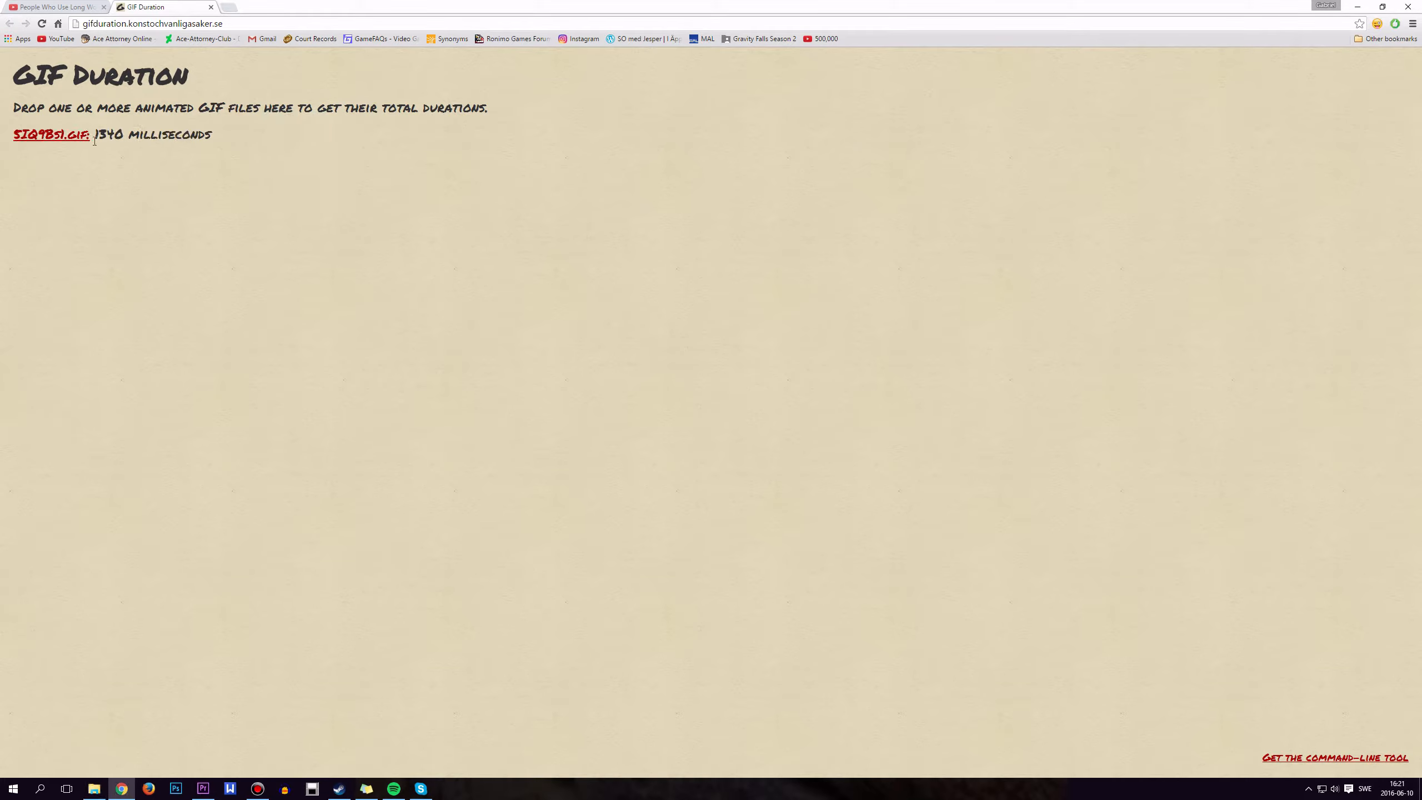
drag(95, 133, 125, 134)
drag(244, 133, 95, 136)
click(96, 136)
Step: Expand the per-frame durations of 5IQ9Bs1.gif, read them, and collapse the list
click(65, 138)
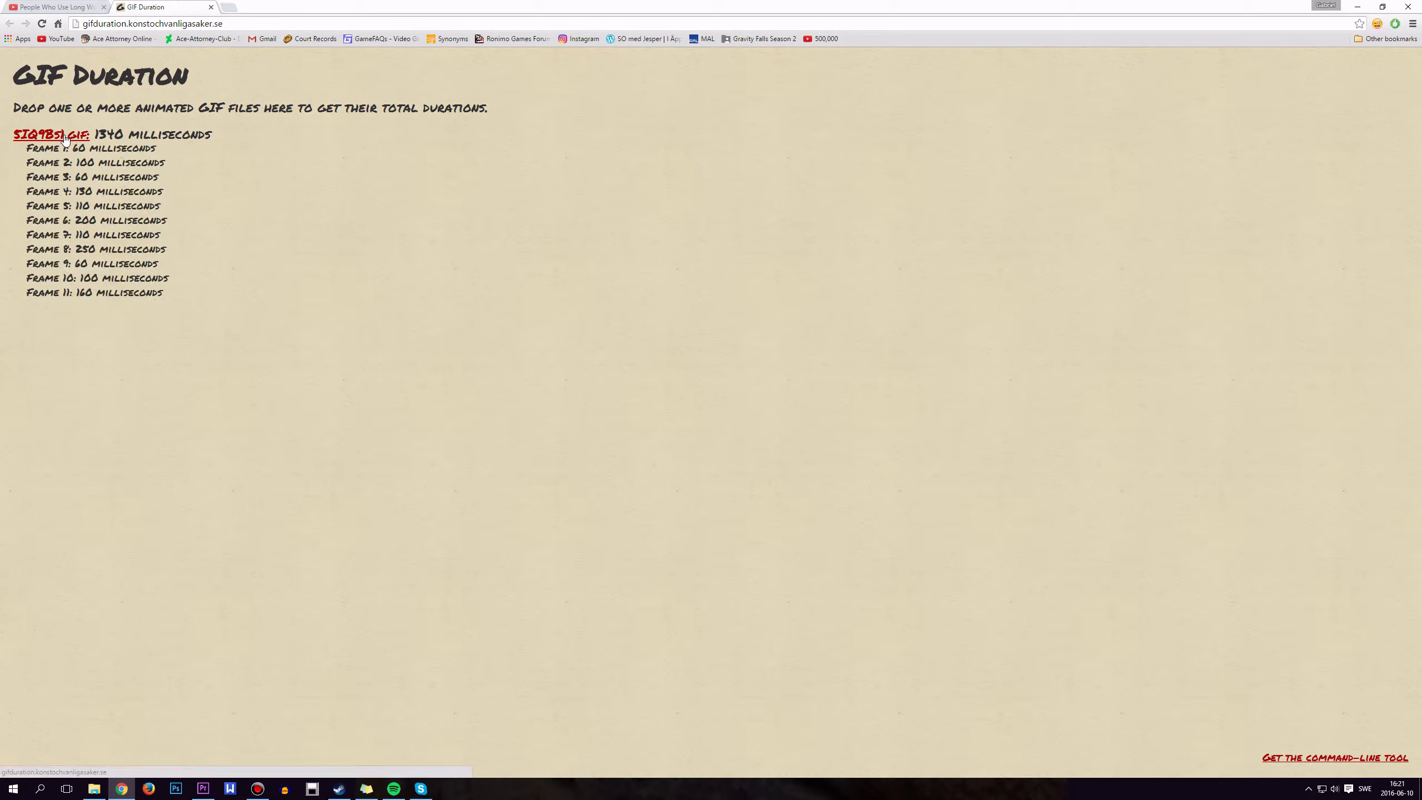
drag(28, 147, 104, 191)
click(67, 200)
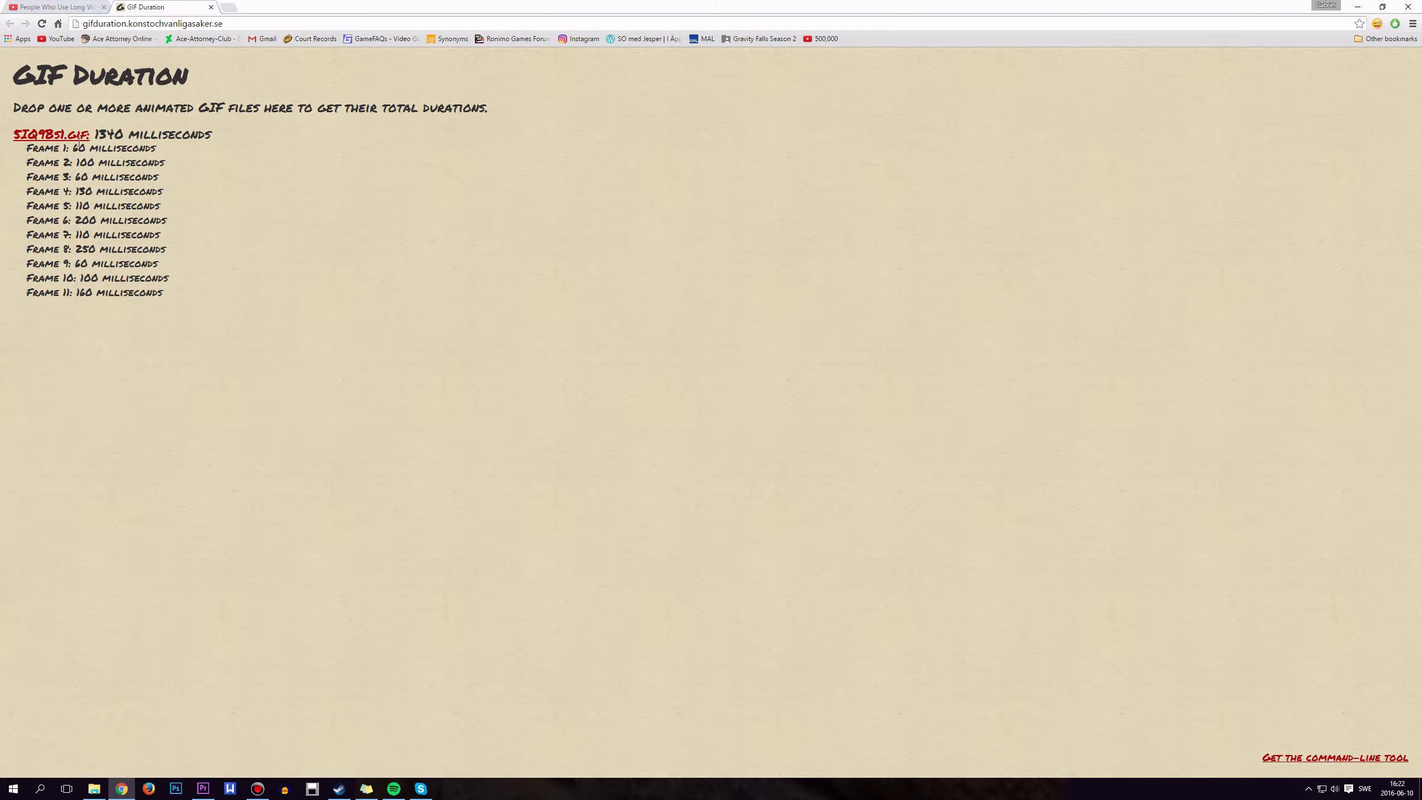
click(54, 136)
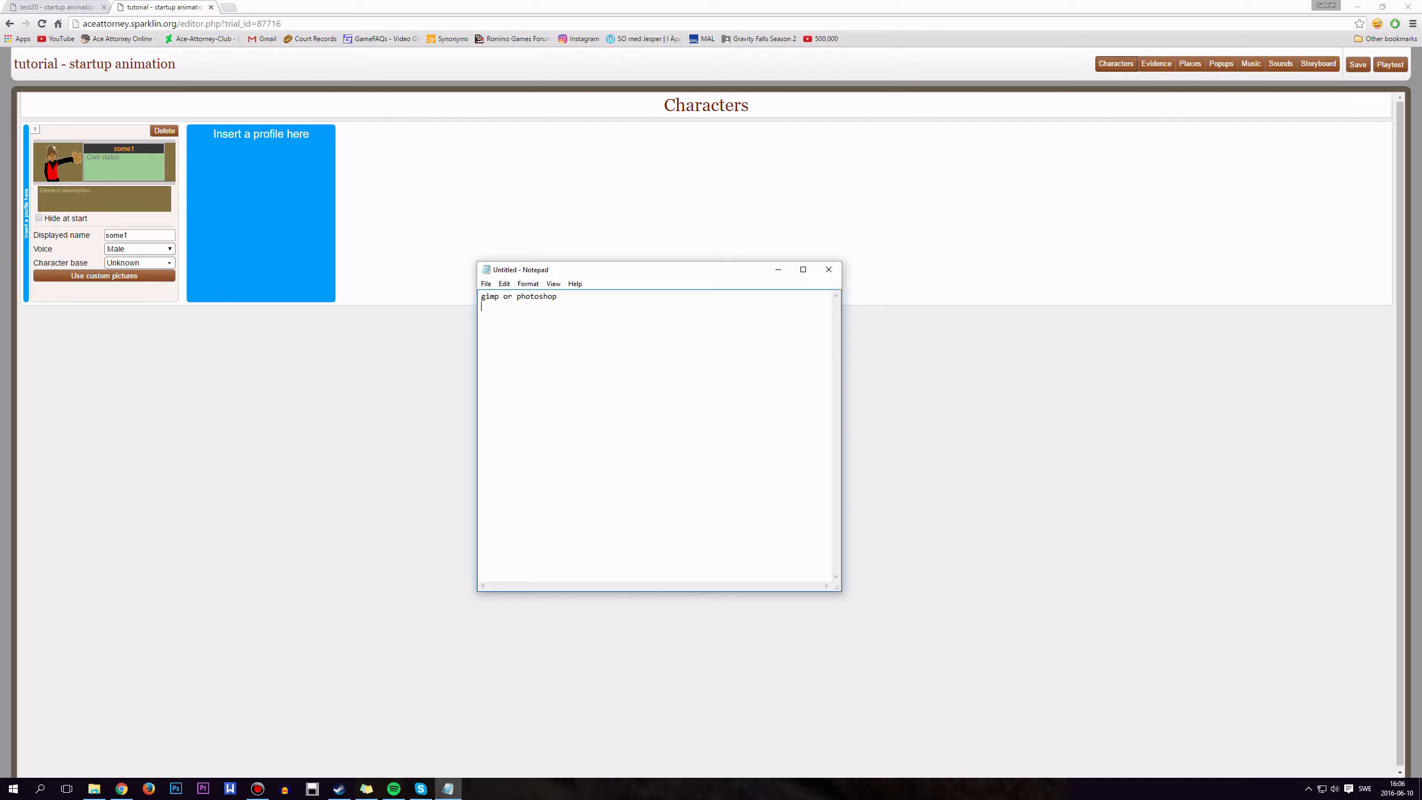
Step: Minimize Notepad, search Windows for "gimp" and launch GIMP 2
click(778, 271)
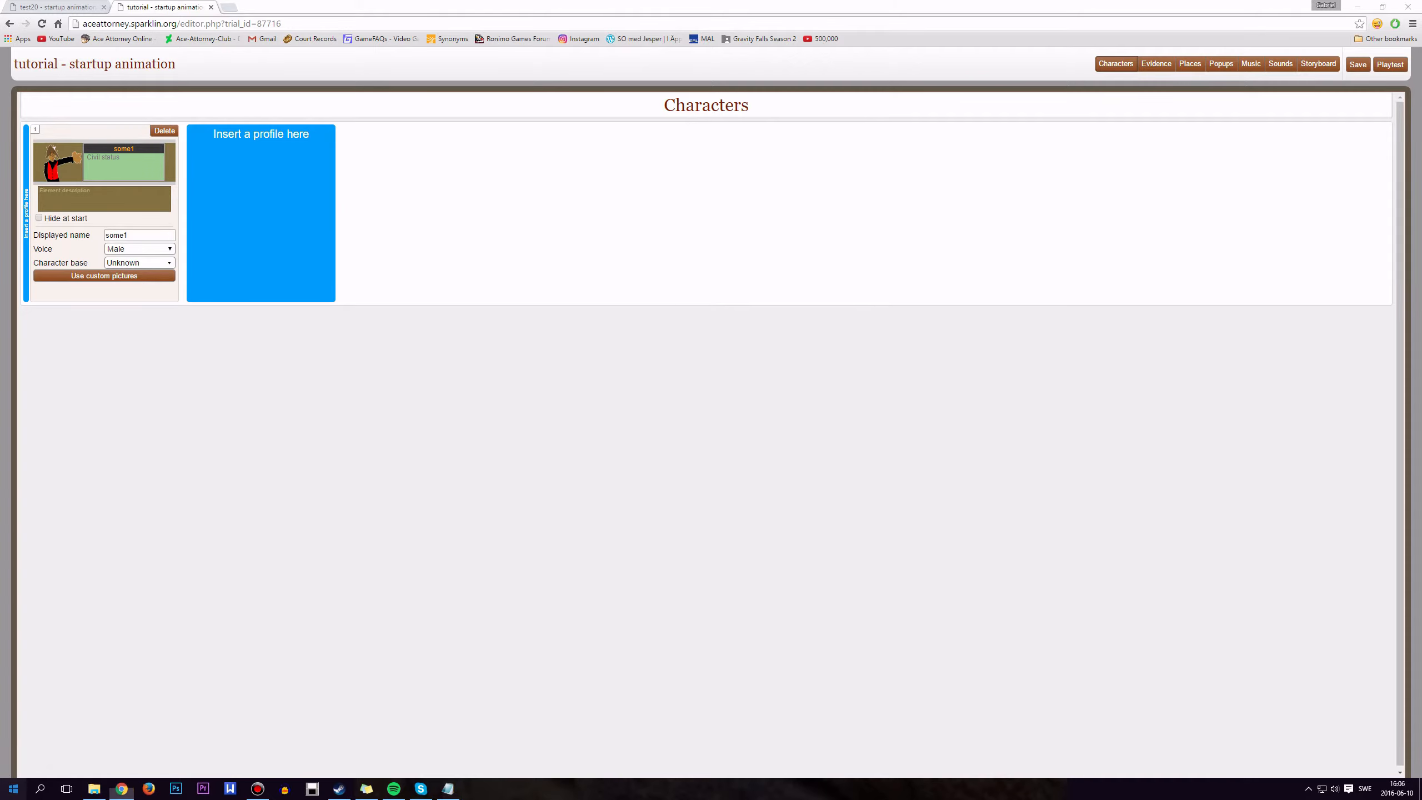
click(13, 789)
text(gimo)
key(BackSpace)
text(p)
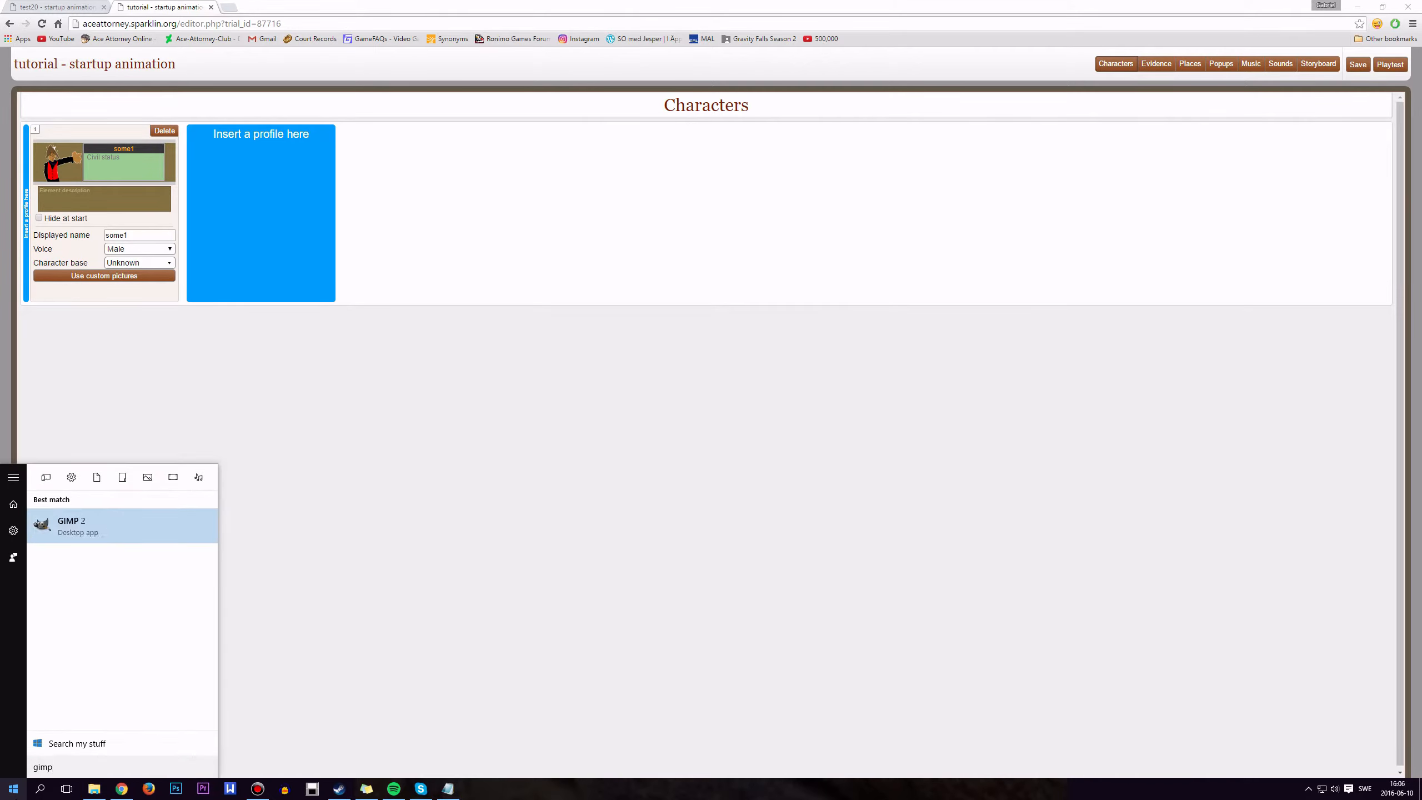
click(79, 535)
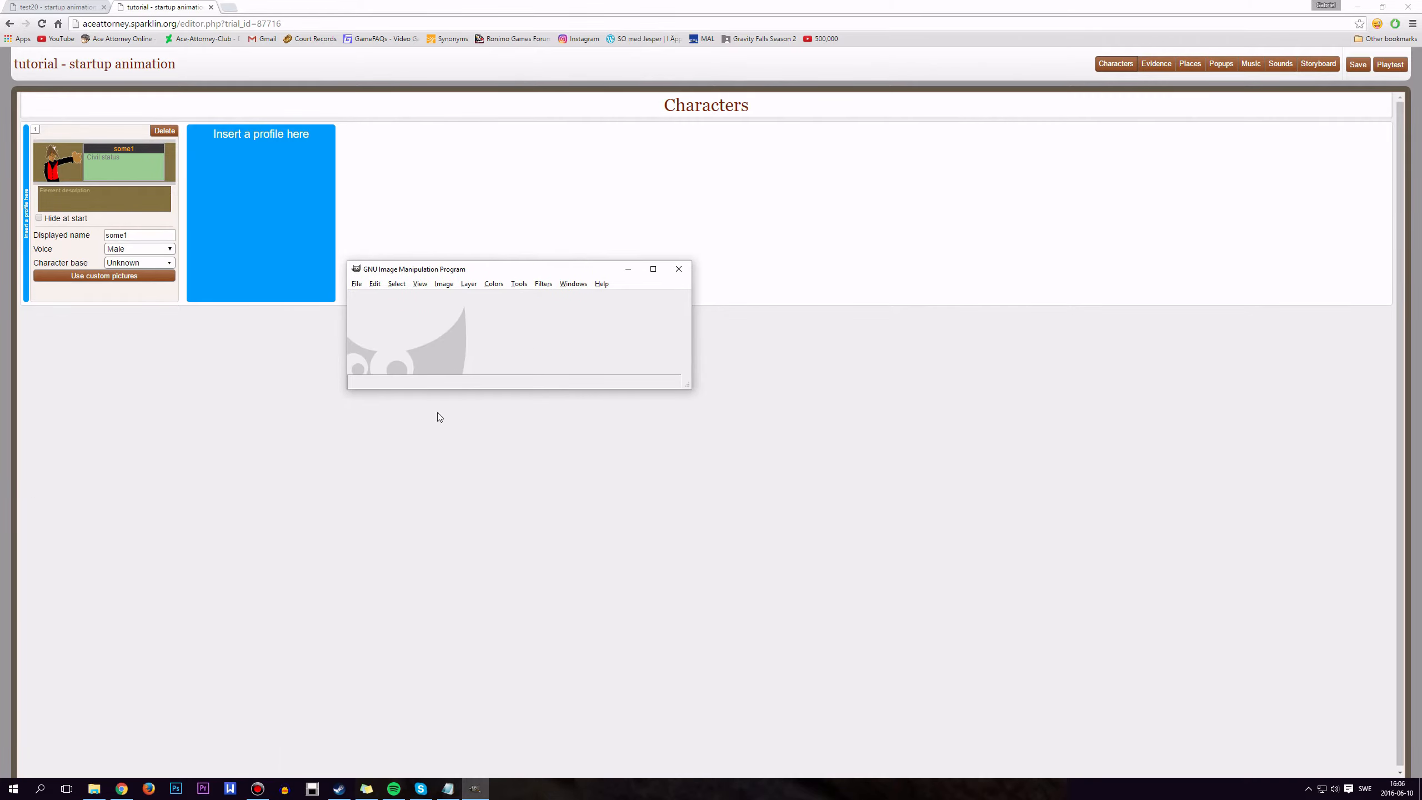
Step: Place GIMP and the tutorial folder side by side and open 5IQ9Bs1.gif from the folder in GIMP
drag(428, 271, 594, 267)
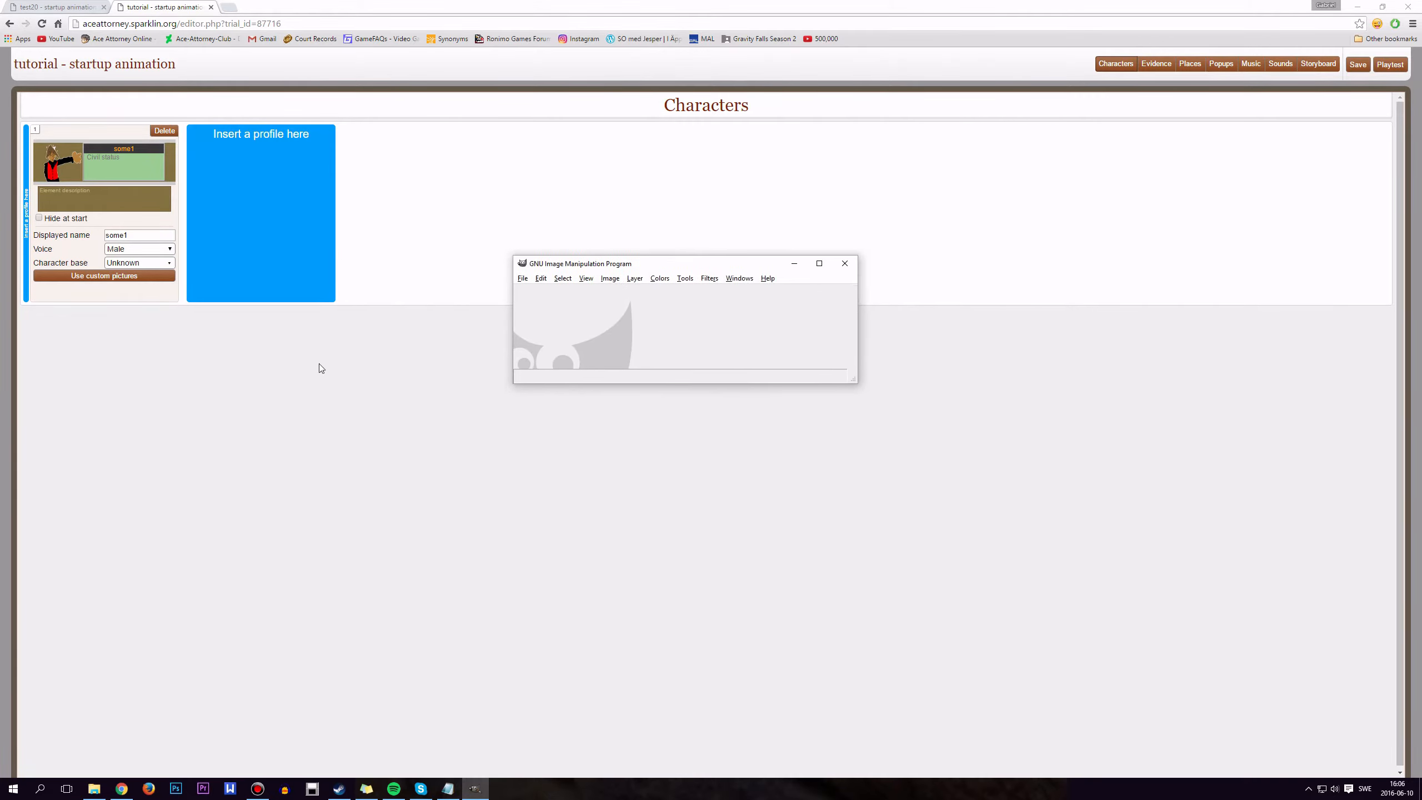
click(93, 788)
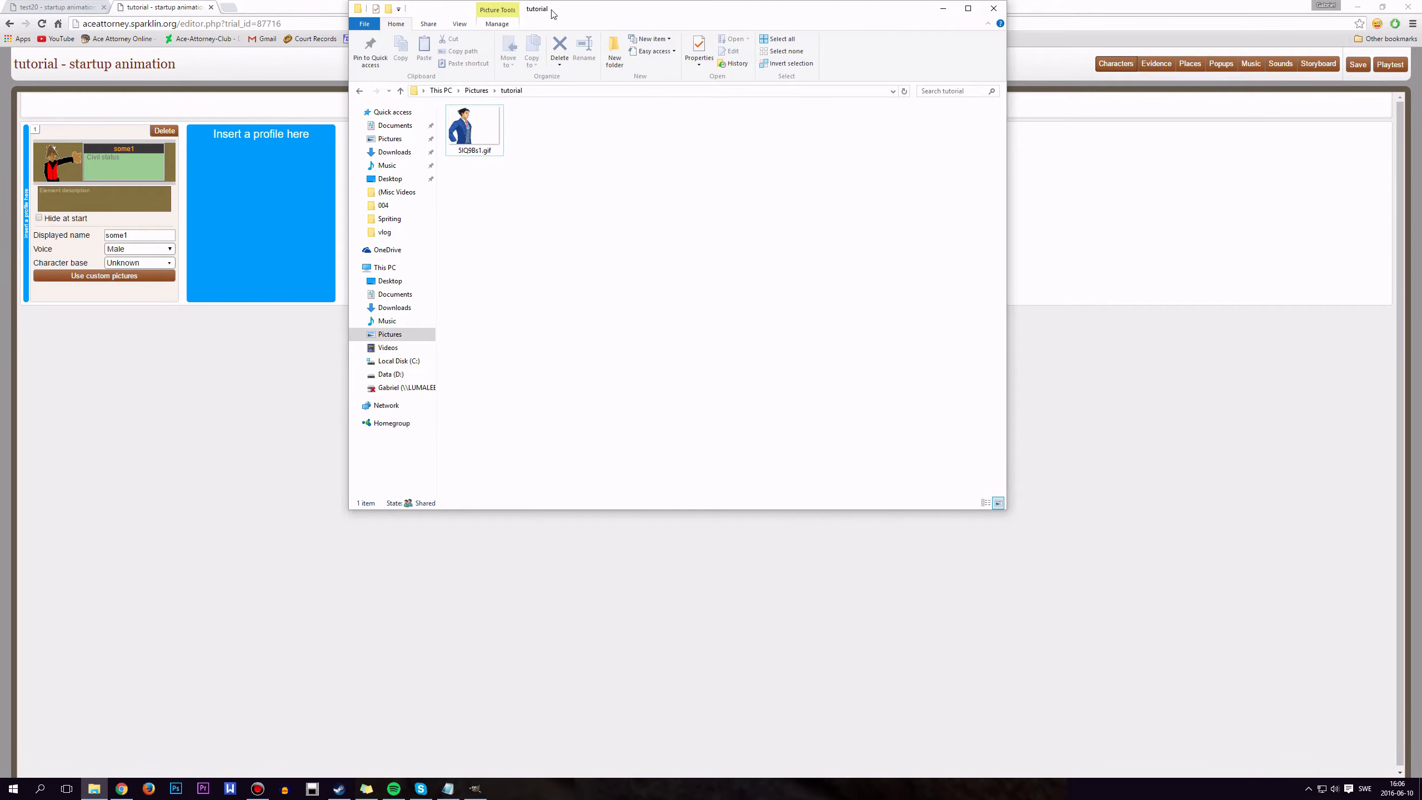
drag(554, 13, 960, 190)
click(576, 279)
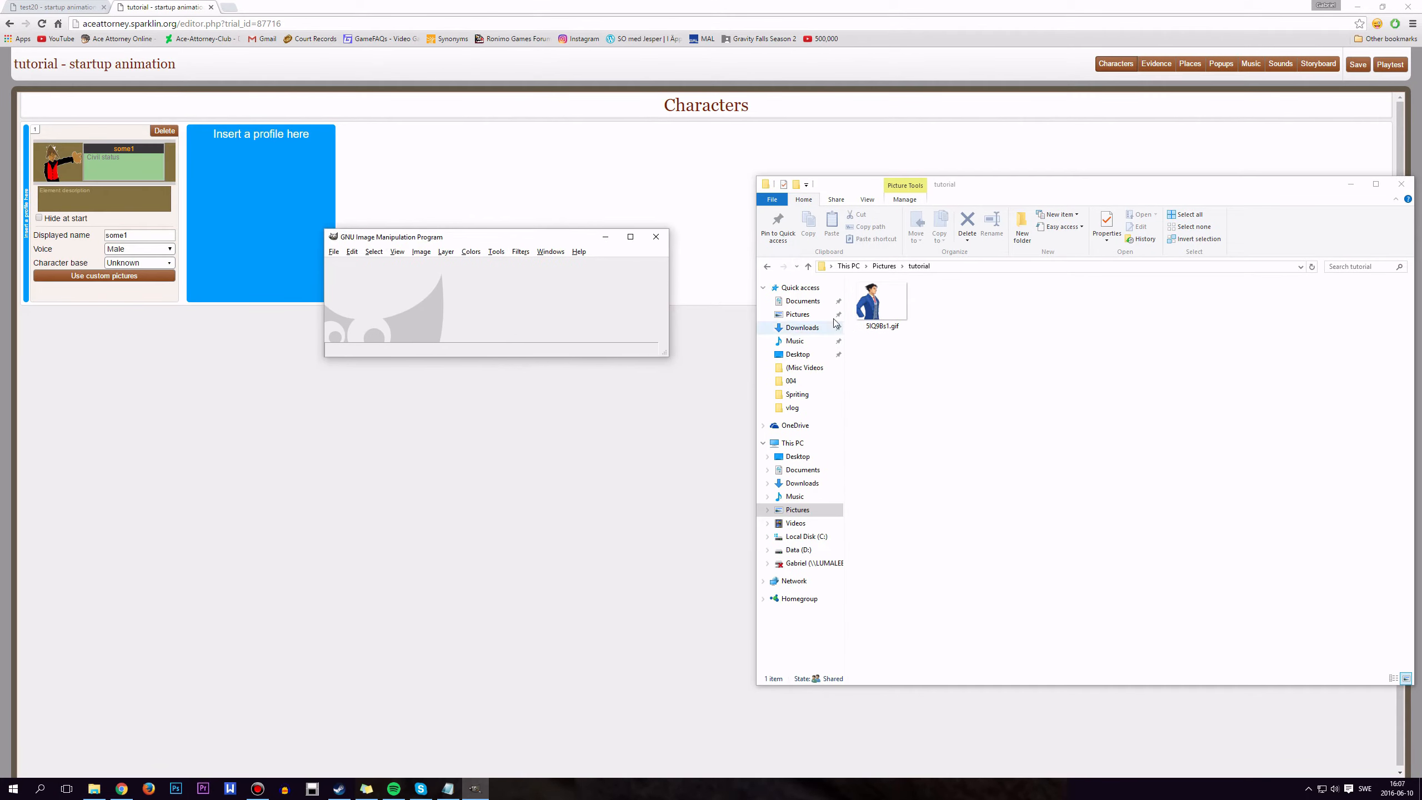
drag(884, 307, 509, 300)
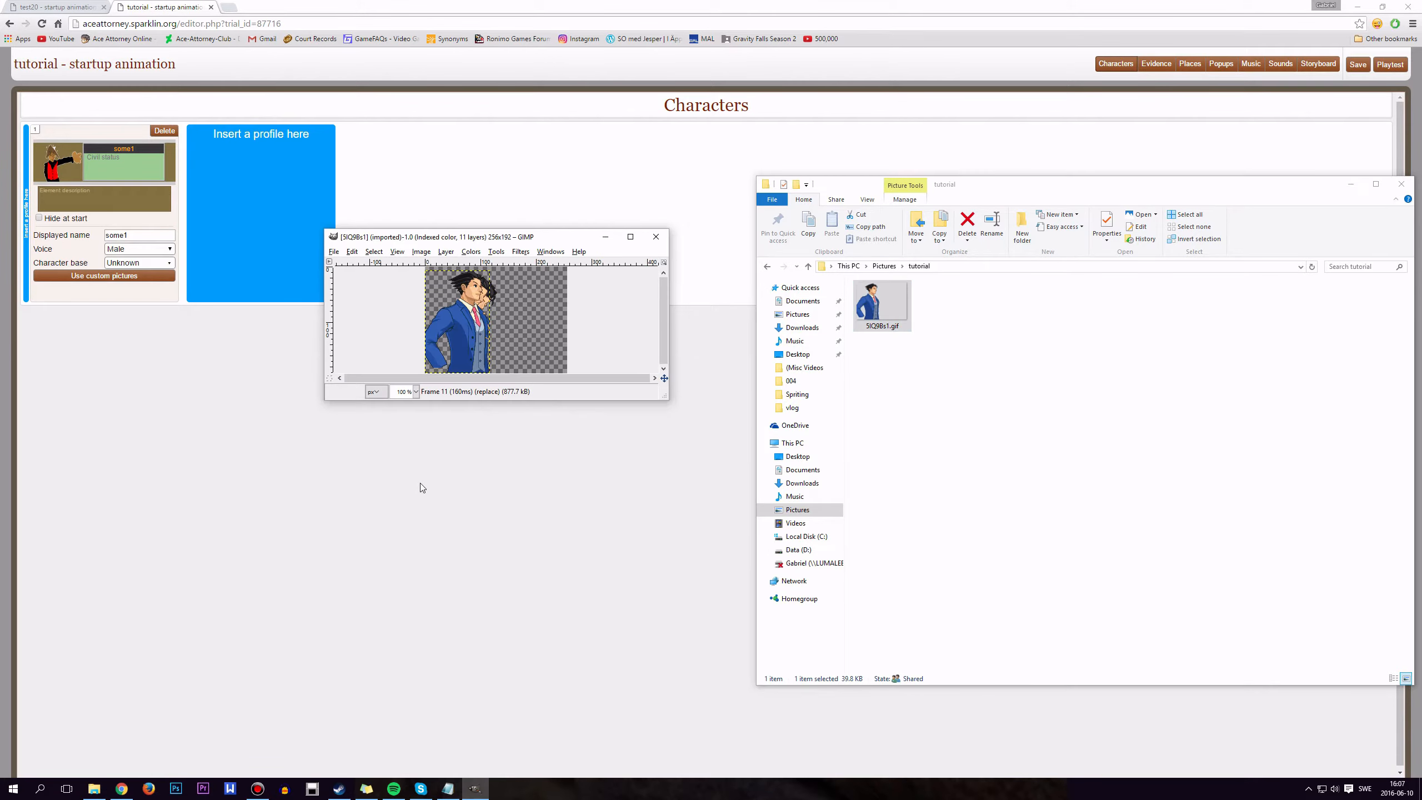
Step: Maximize the image window and bring the Layers - Brushes and Toolbox windows into view beside the canvas
double_click(507, 237)
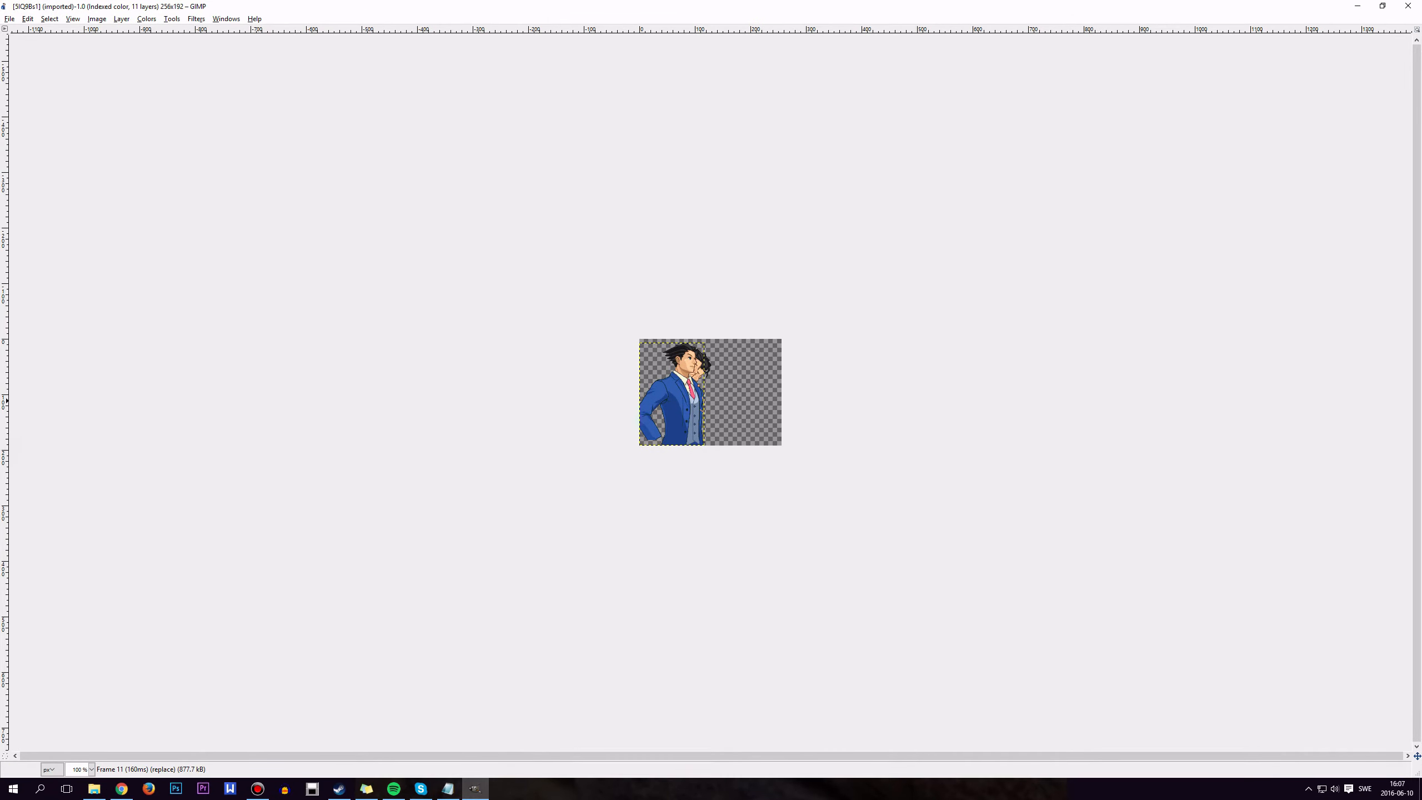
mouse_move(1421, 392)
mouse_down()
mouse_move(1330, 249)
mouse_move(1259, 246)
mouse_up()
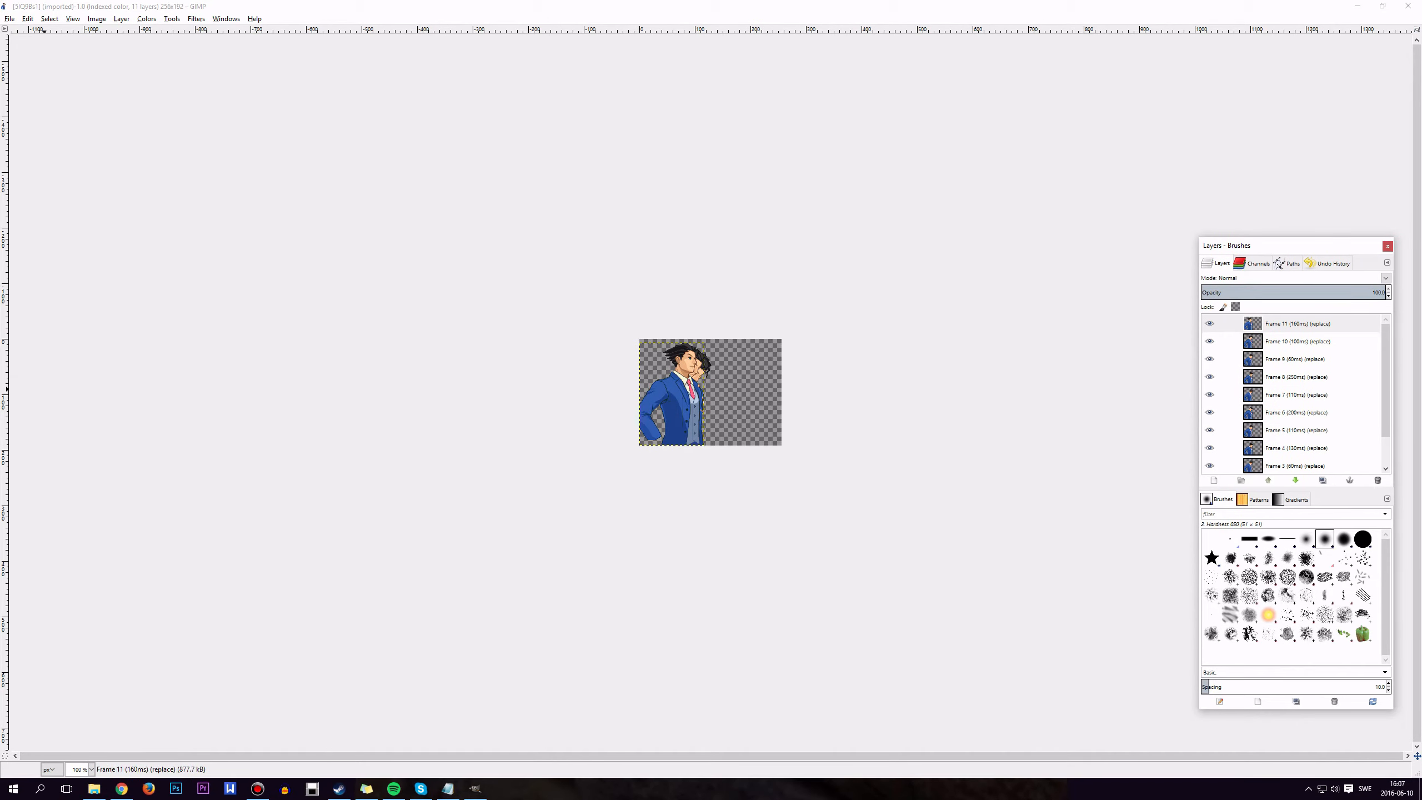
drag(0, 241, 107, 171)
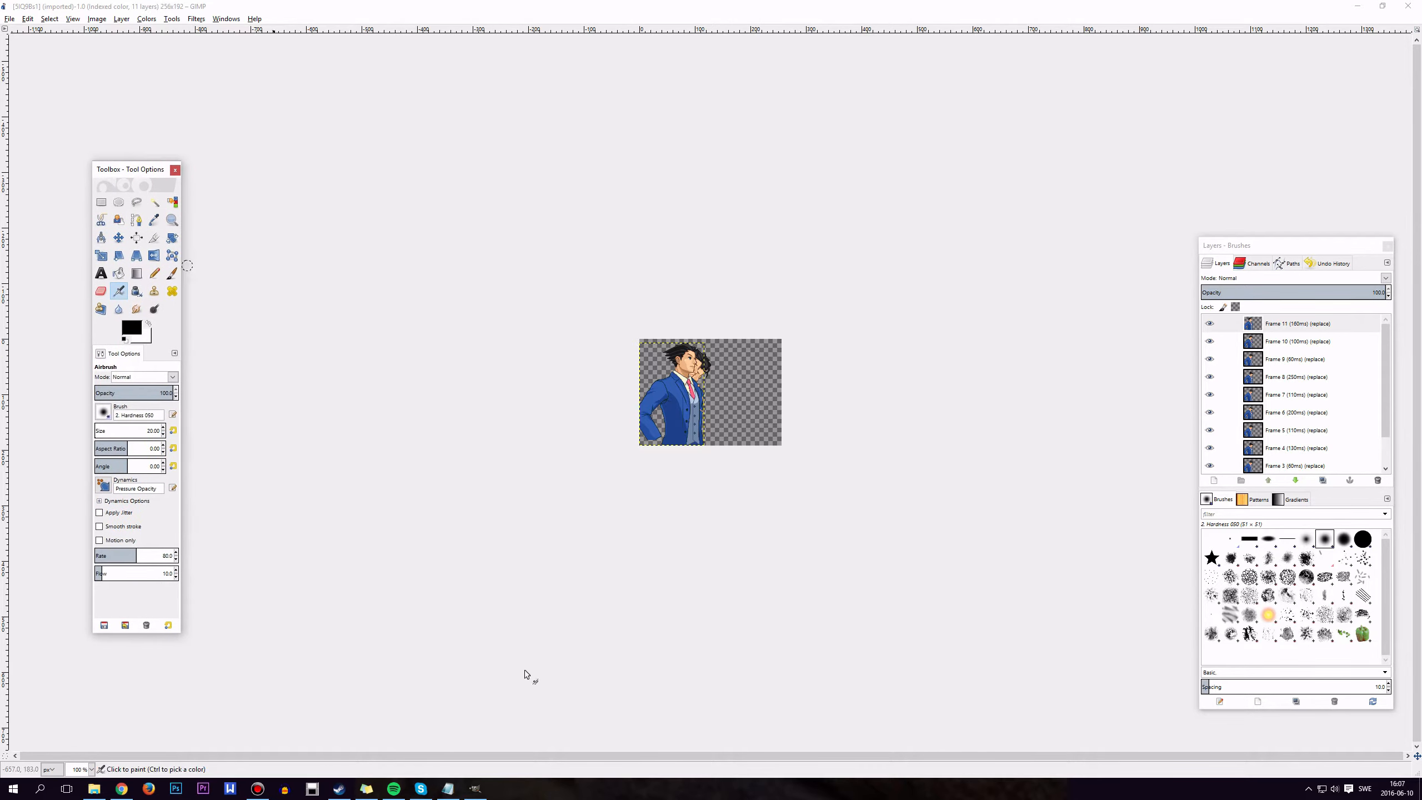
click(582, 583)
Step: Examine the imported sprite on the canvas at several zoom levels
scroll(687, 405, up, 6)
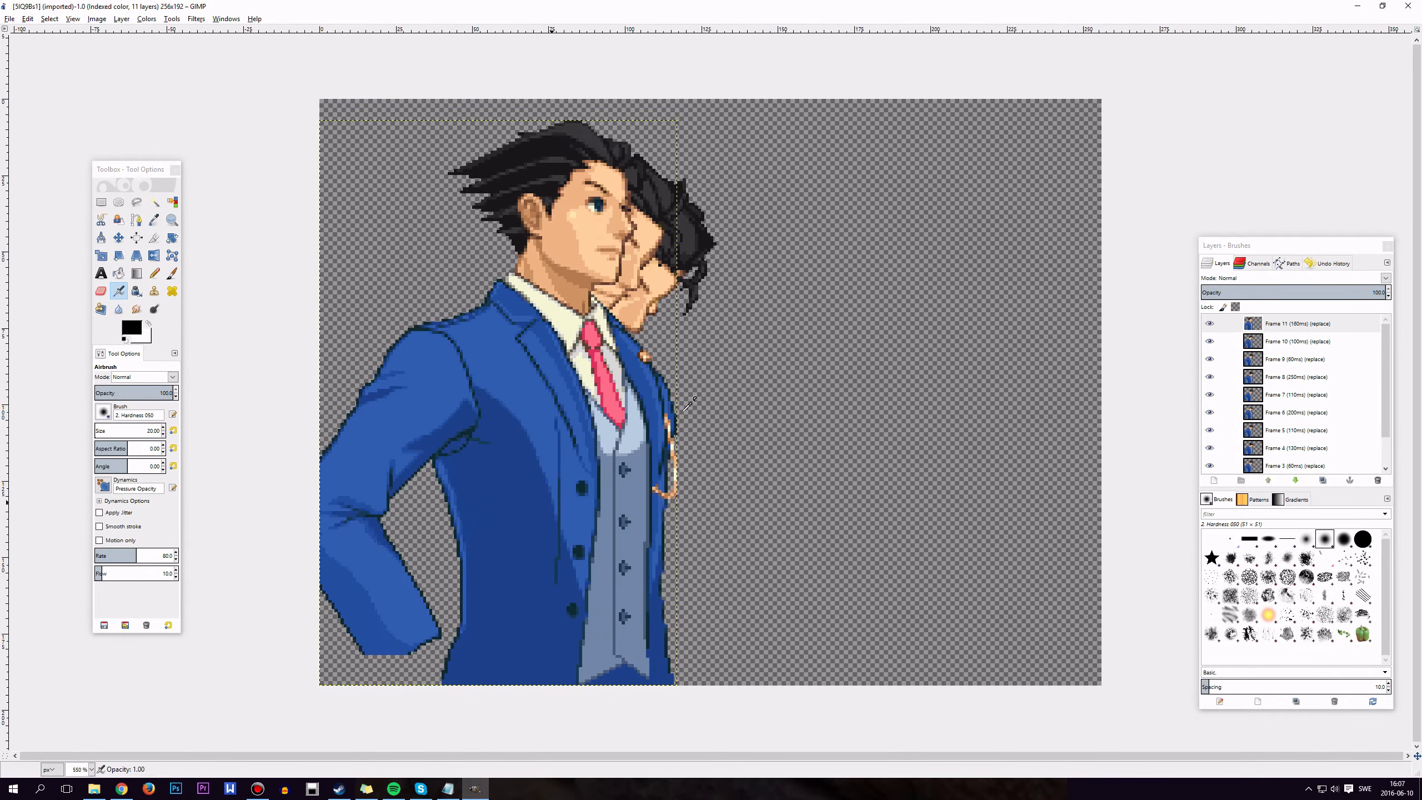
scroll(661, 403, down, 3)
scroll(660, 403, down, 6)
scroll(635, 372, up, 5)
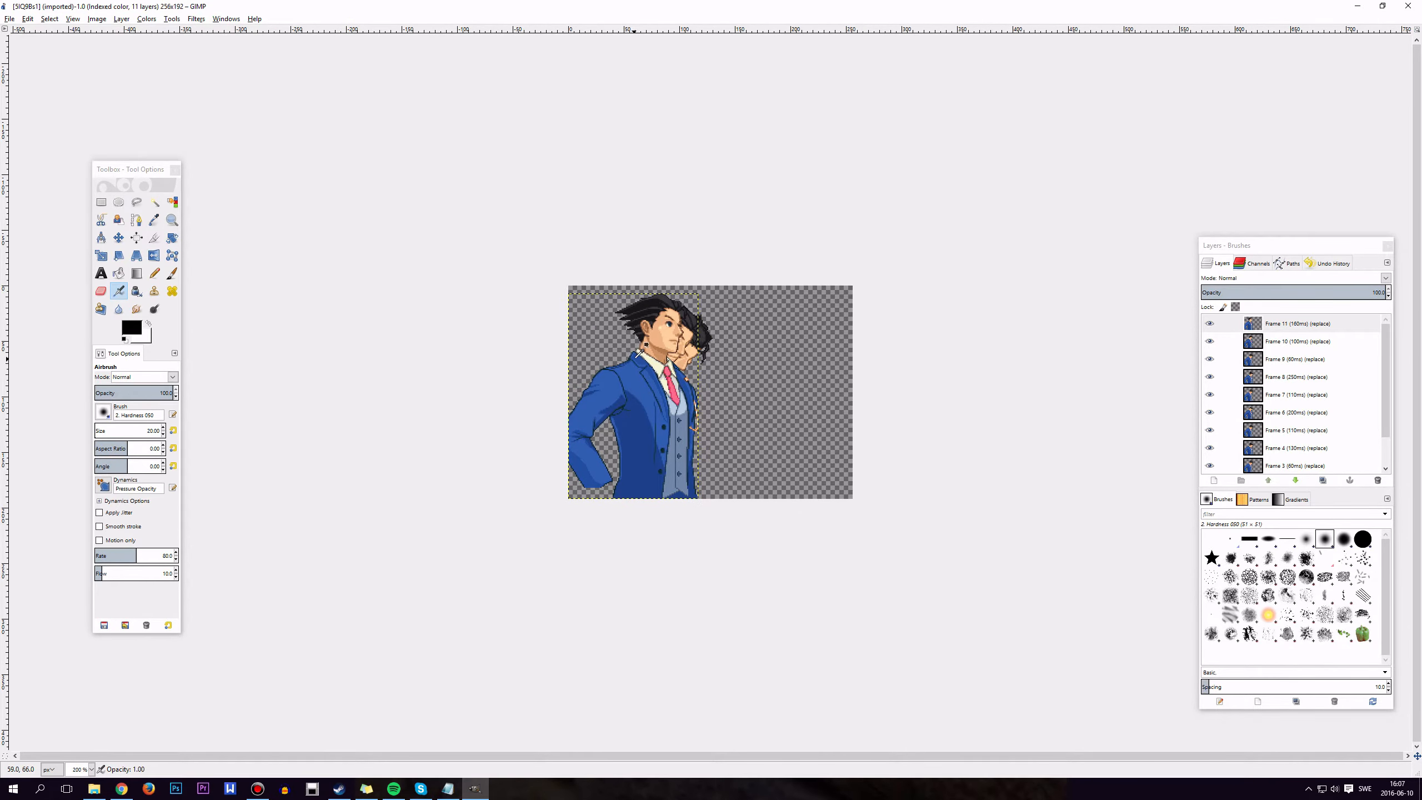
scroll(638, 348, up, 3)
scroll(616, 337, down, 6)
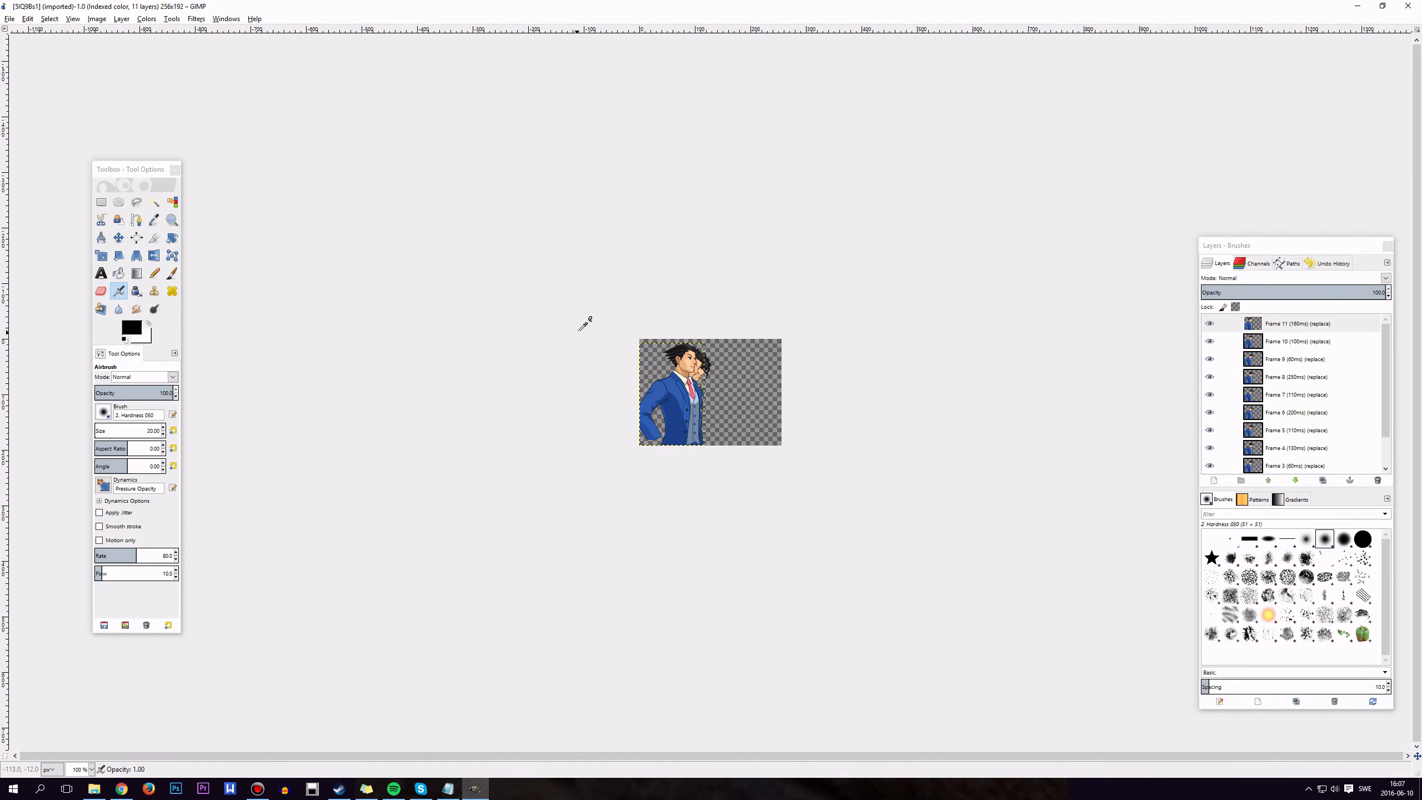
scroll(583, 323, up, 4)
scroll(704, 397, up, 2)
scroll(650, 375, down, 2)
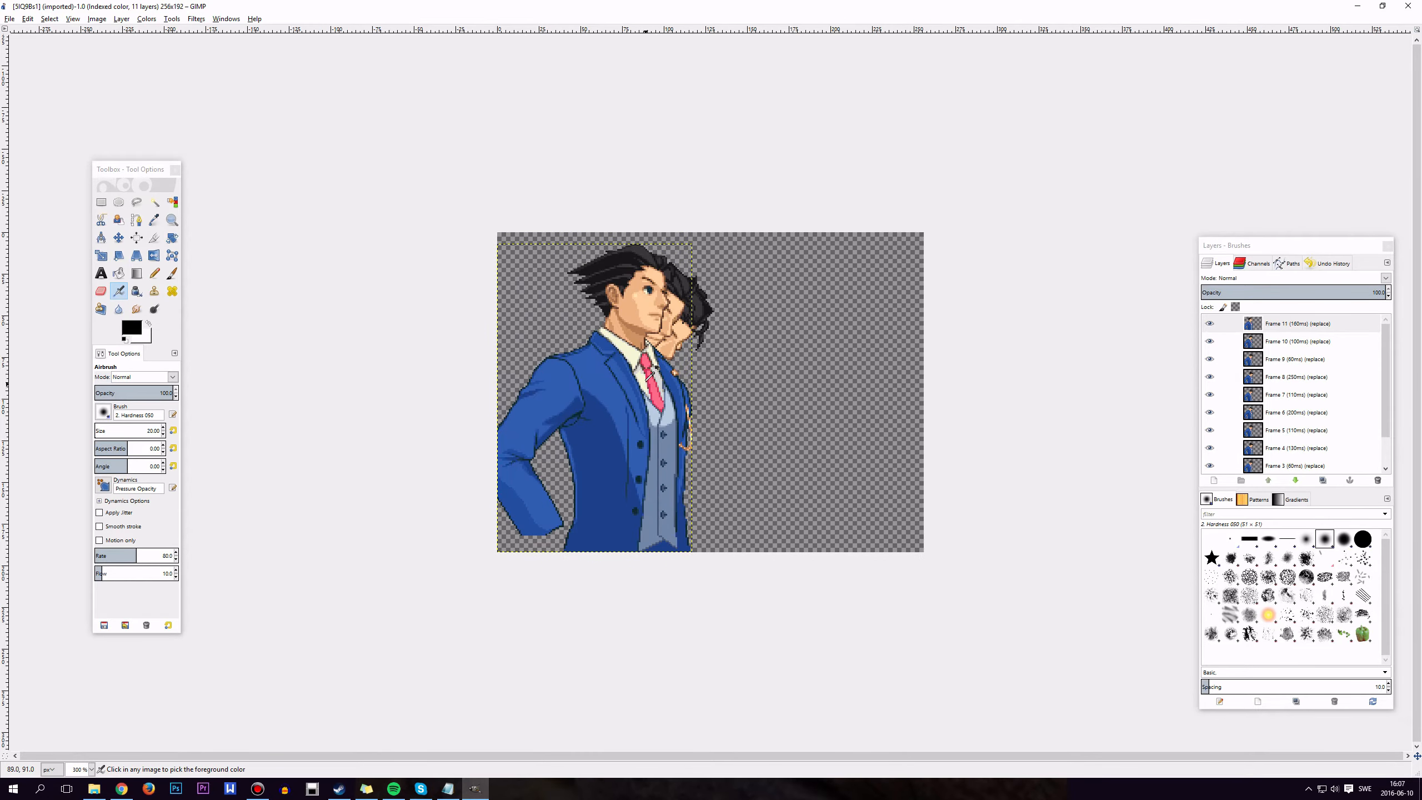
scroll(643, 376, down, 3)
scroll(671, 371, up, 5)
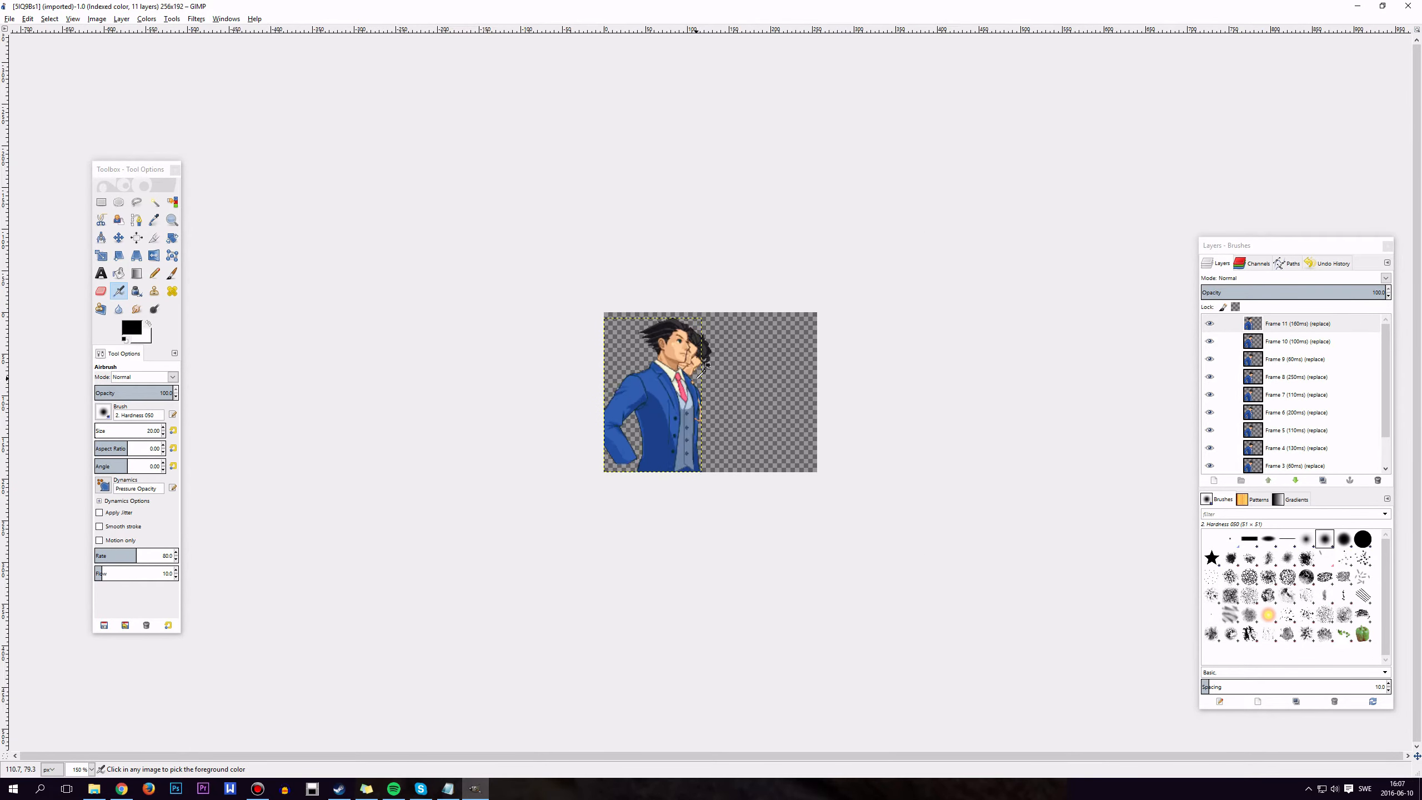
scroll(649, 385, down, 1)
scroll(616, 370, up, 2)
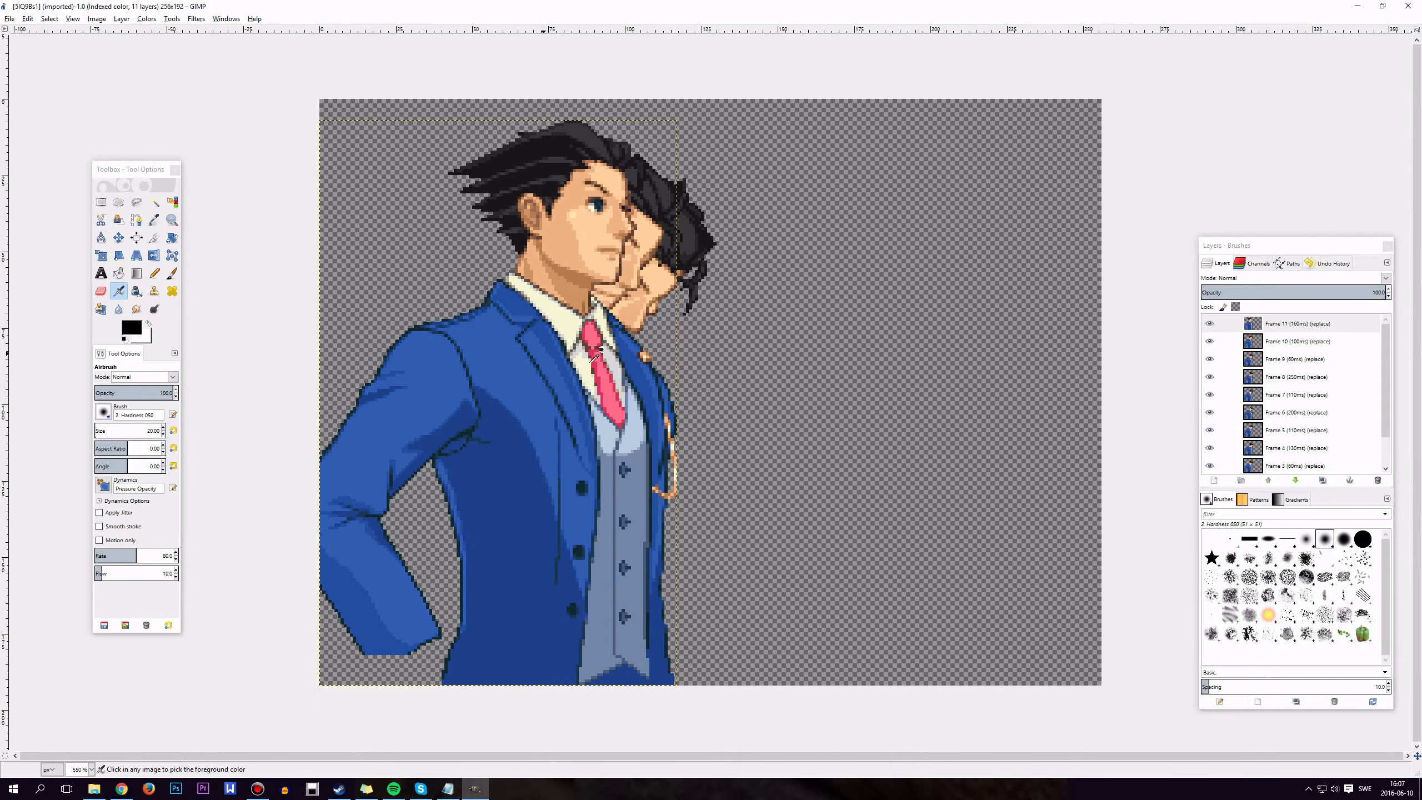
Step: Reposition the Layers - Brushes window, then open Calculator and place it beside the sprite canvas
scroll(594, 356, down, 1)
drag(1323, 240, 1323, 126)
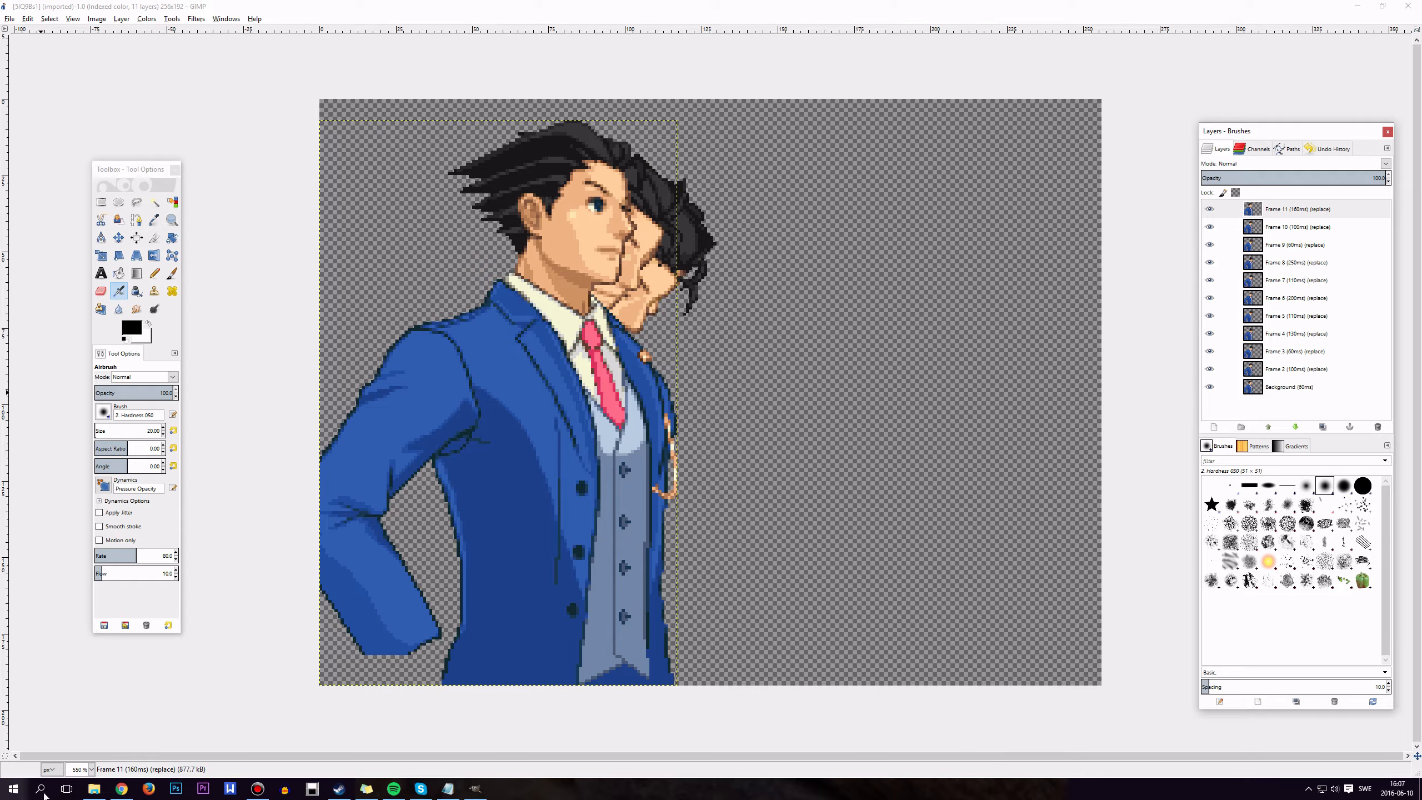
click(13, 788)
text(calculator)
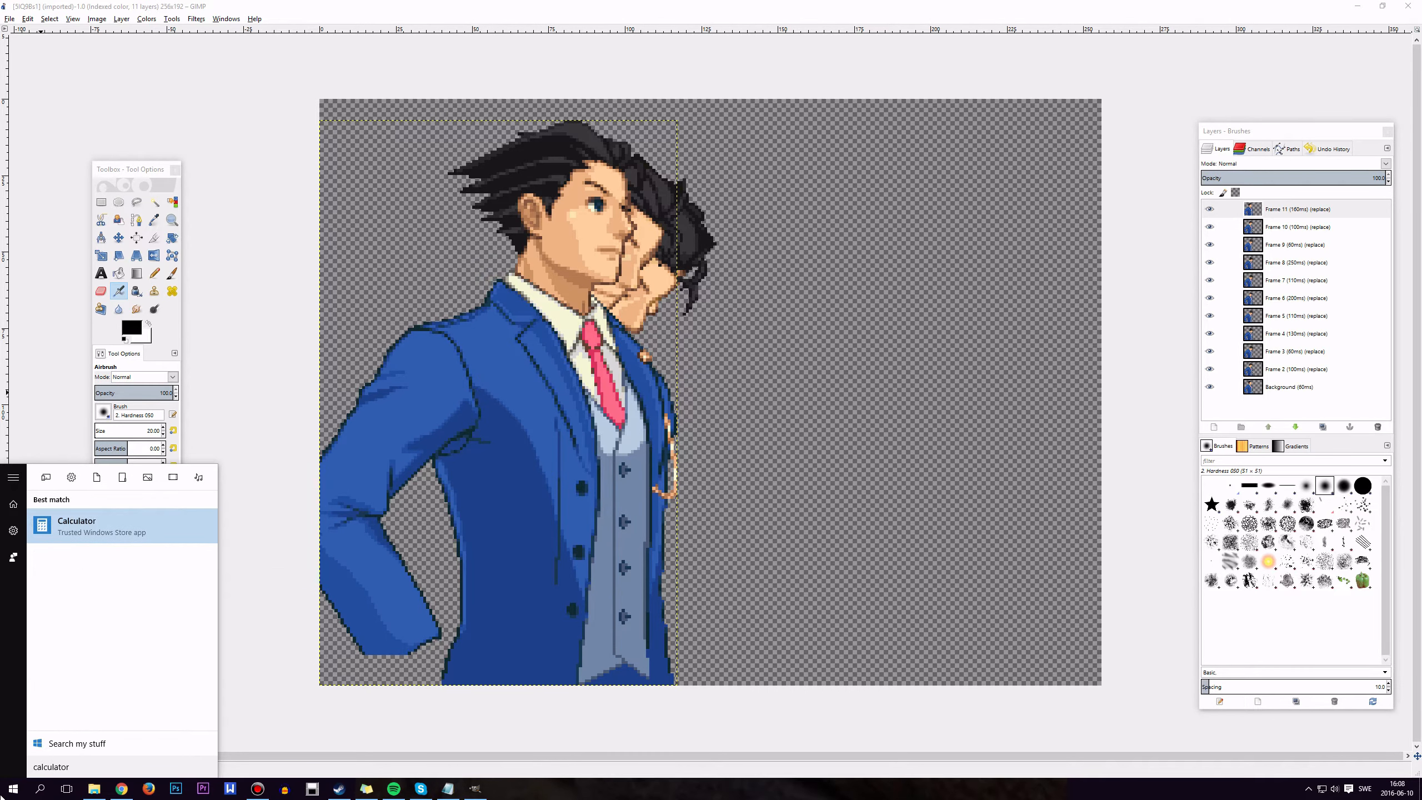
key(Return)
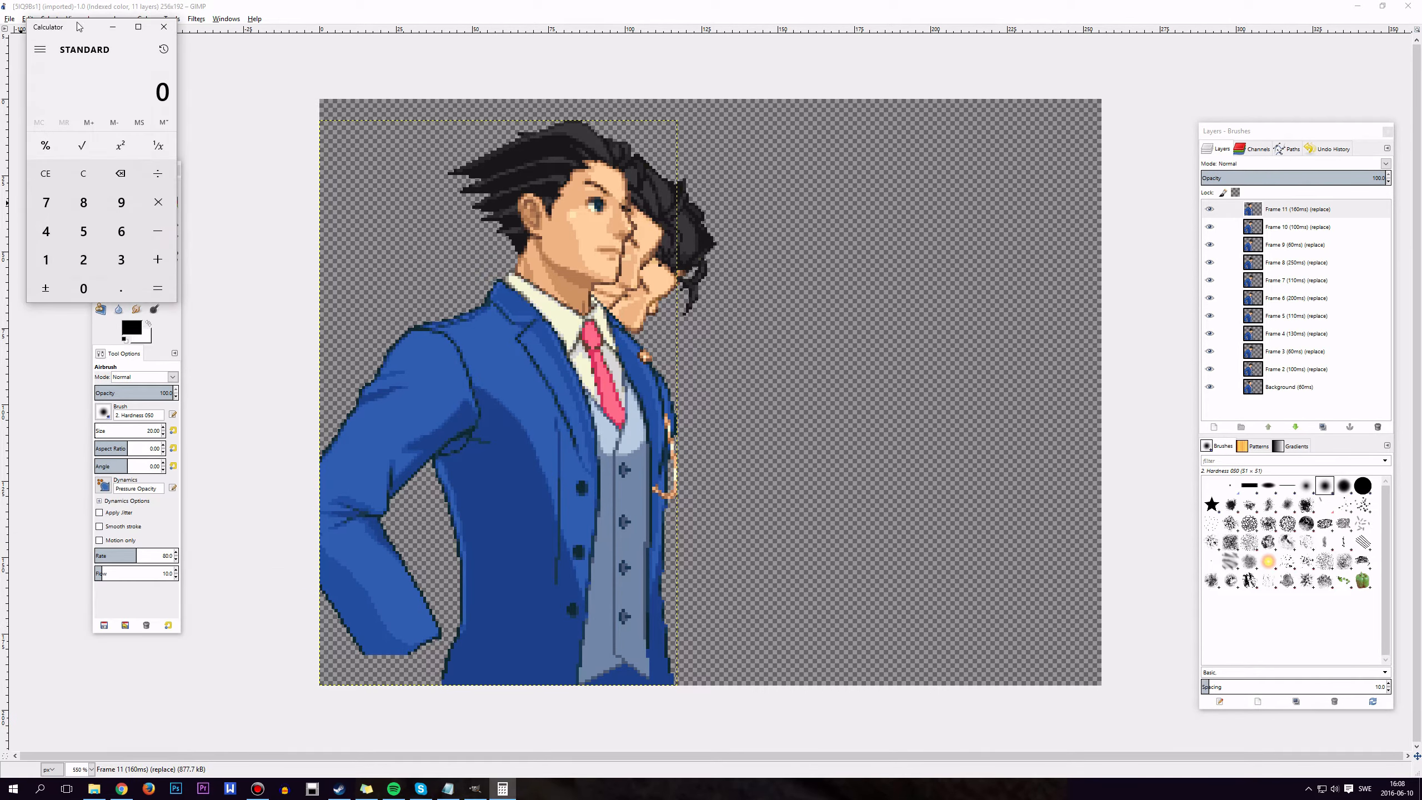
drag(74, 32, 149, 148)
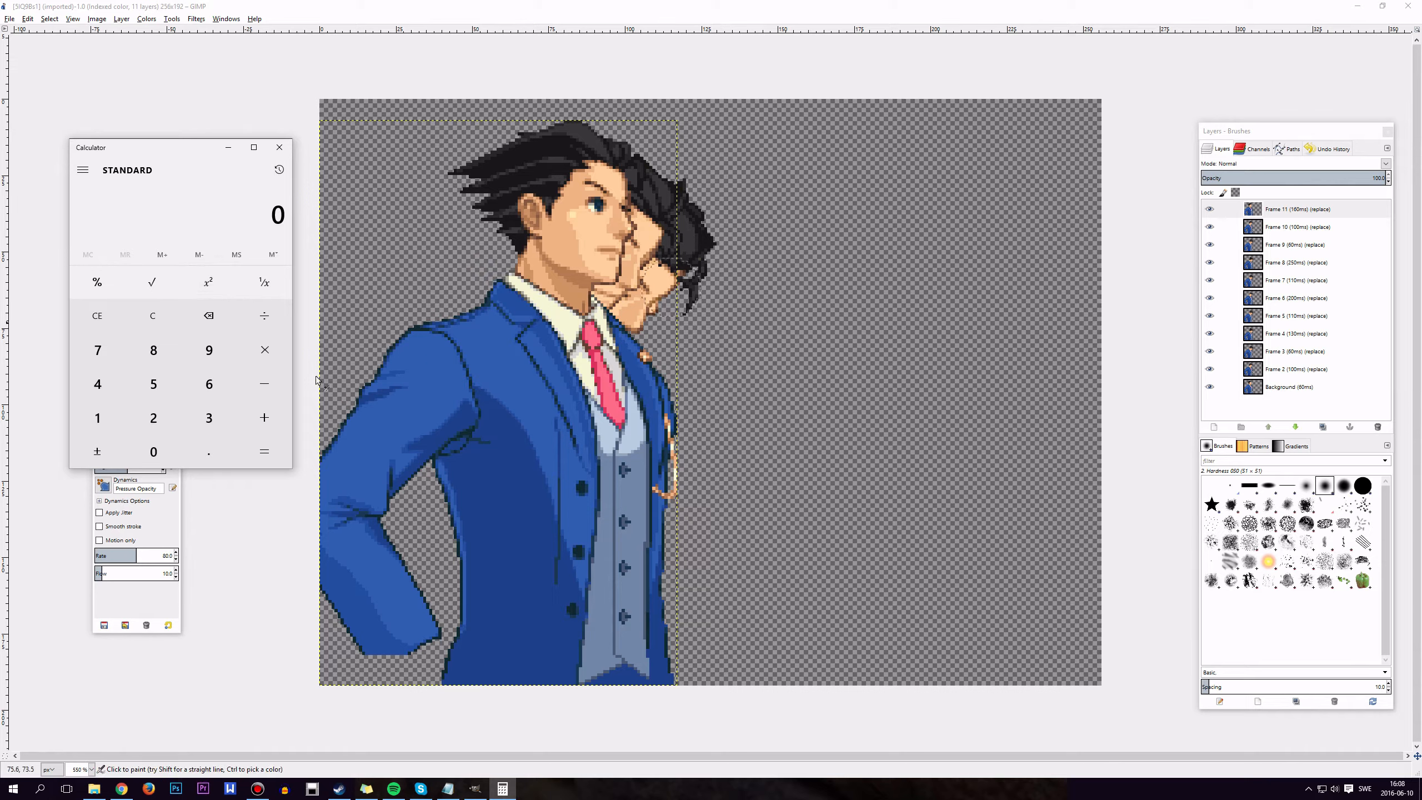
Step: Start summing the frame durations in Calculator with 160 + 100 + 60 for frames 11, 10 and 9
click(97, 417)
click(210, 392)
click(154, 452)
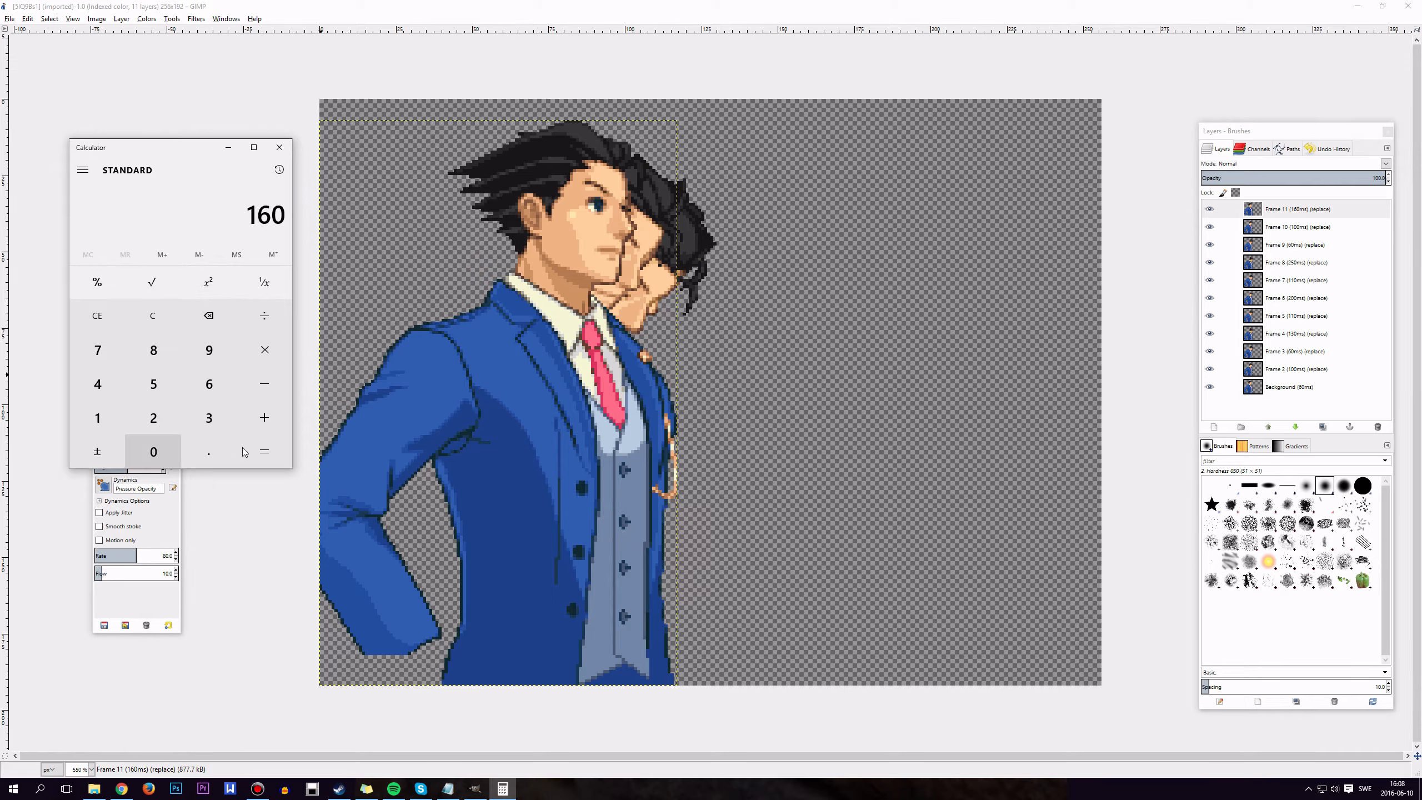
click(265, 418)
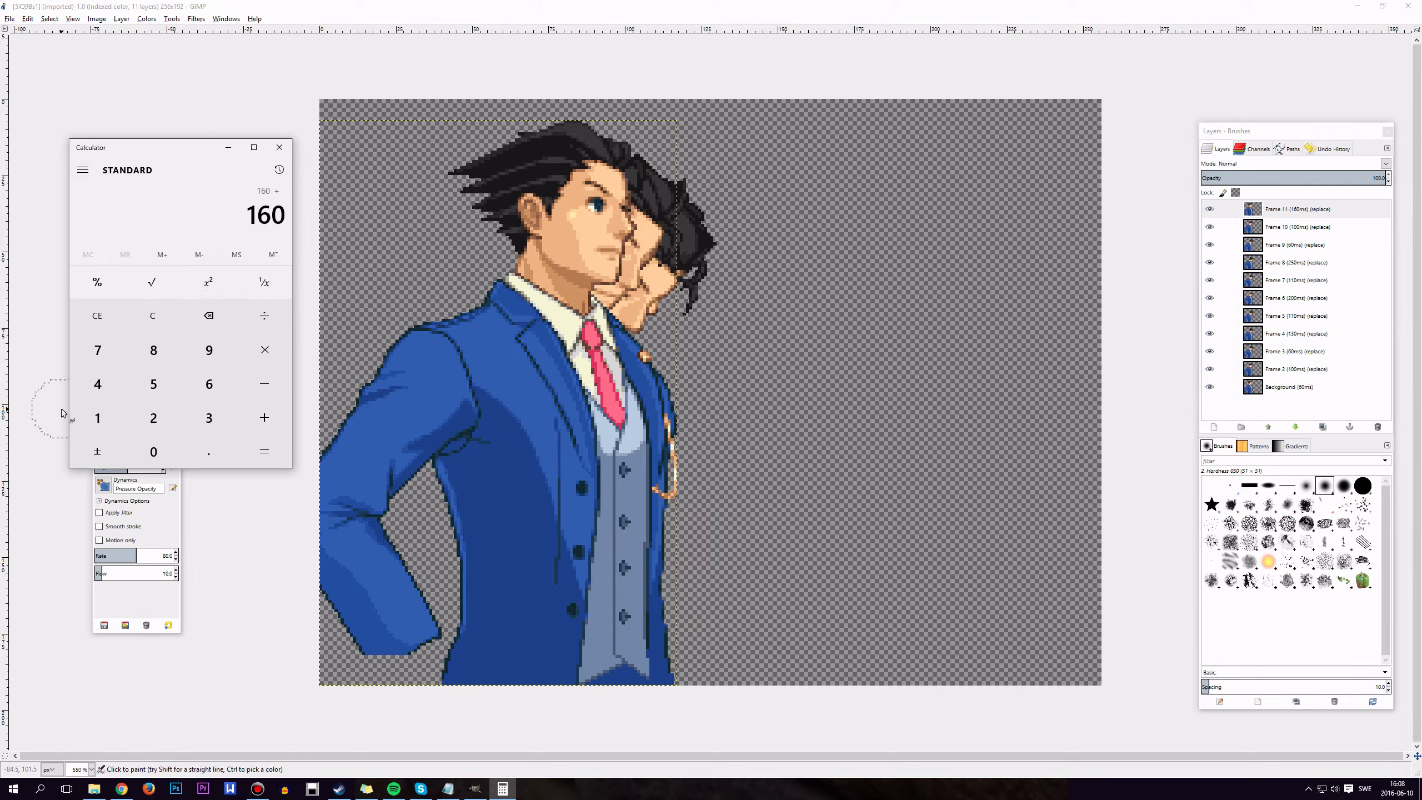
click(97, 417)
double_click(154, 452)
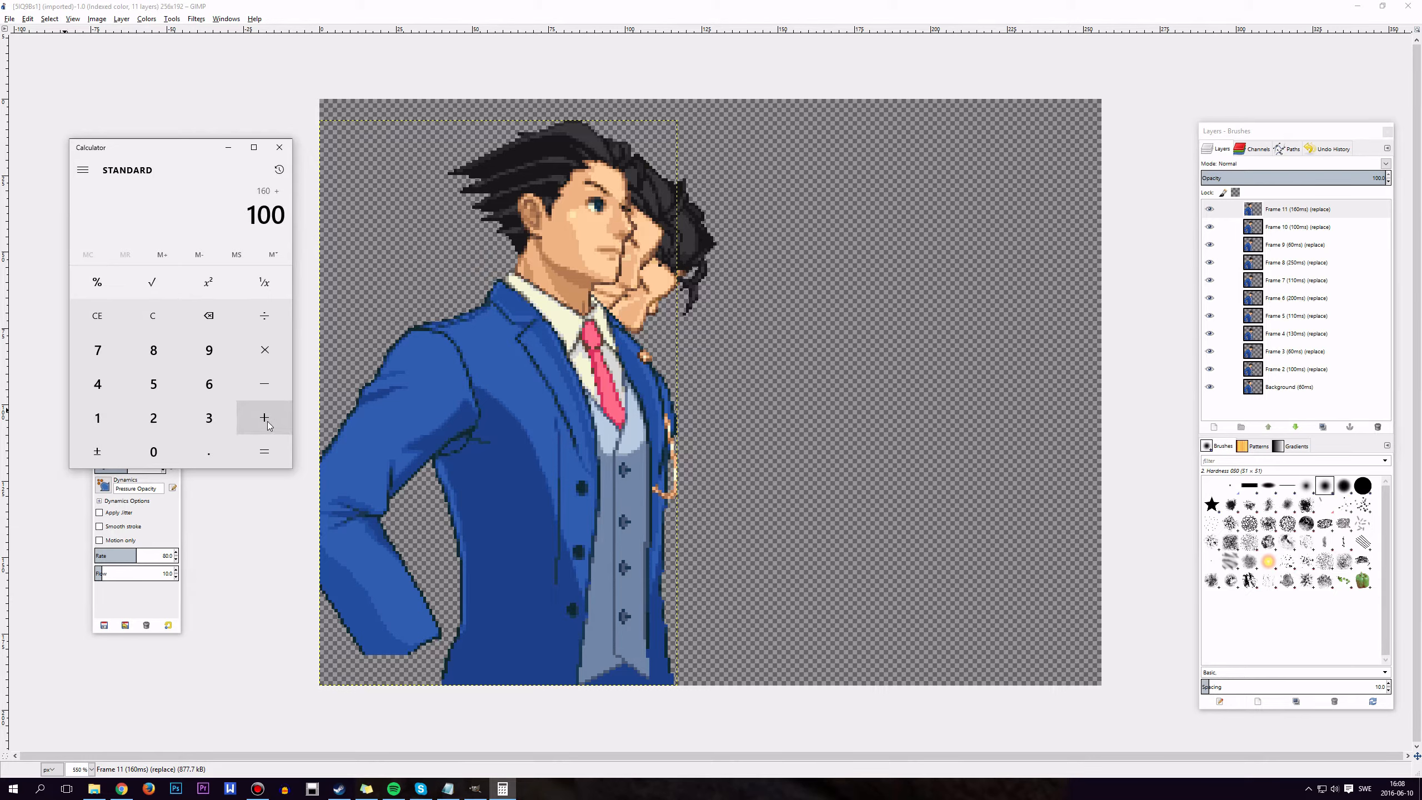
click(268, 424)
click(209, 384)
click(154, 452)
click(271, 418)
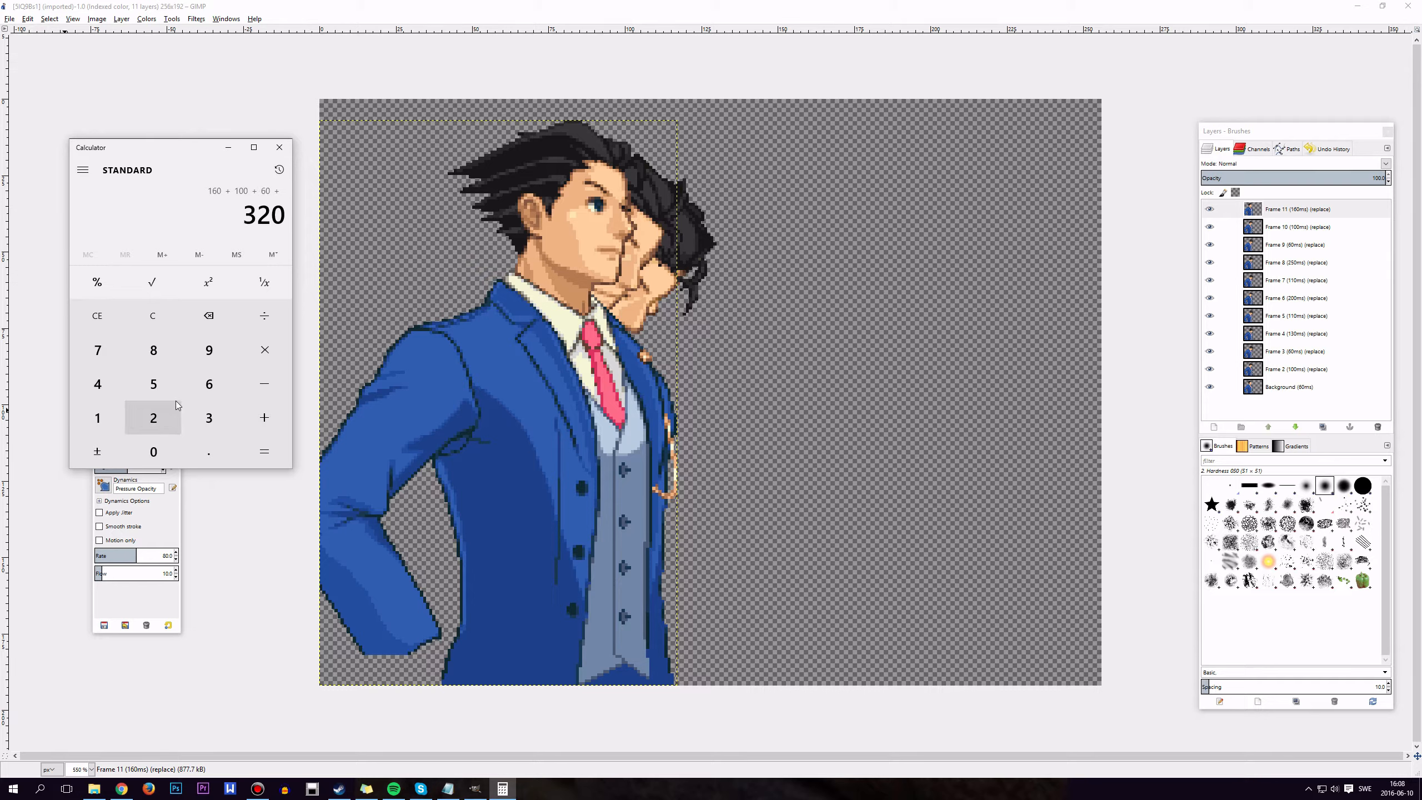
Step: Add the durations of frames 8 and 7, 250 and 110, to the running sum
click(159, 418)
click(153, 384)
click(153, 451)
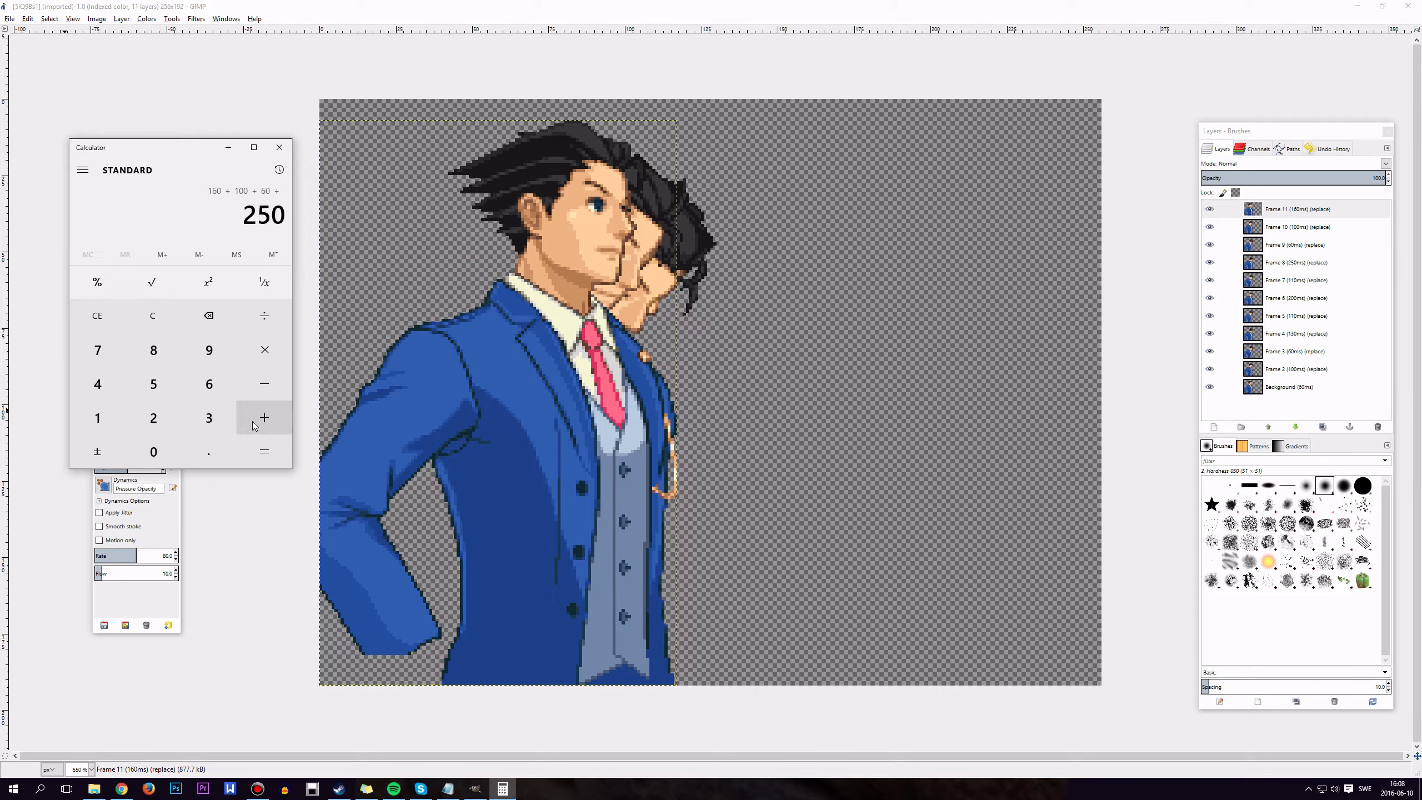
click(252, 426)
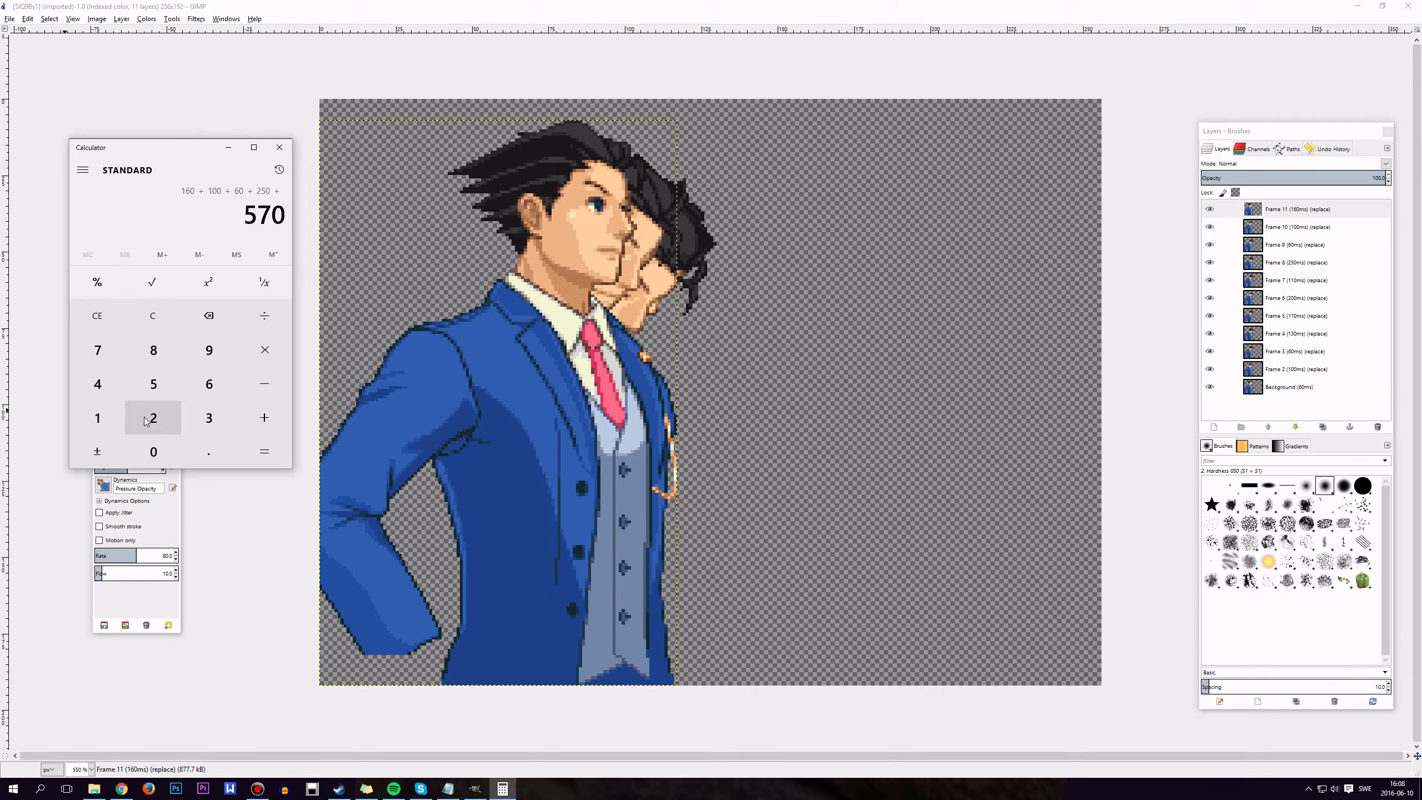
click(104, 418)
click(105, 418)
click(146, 449)
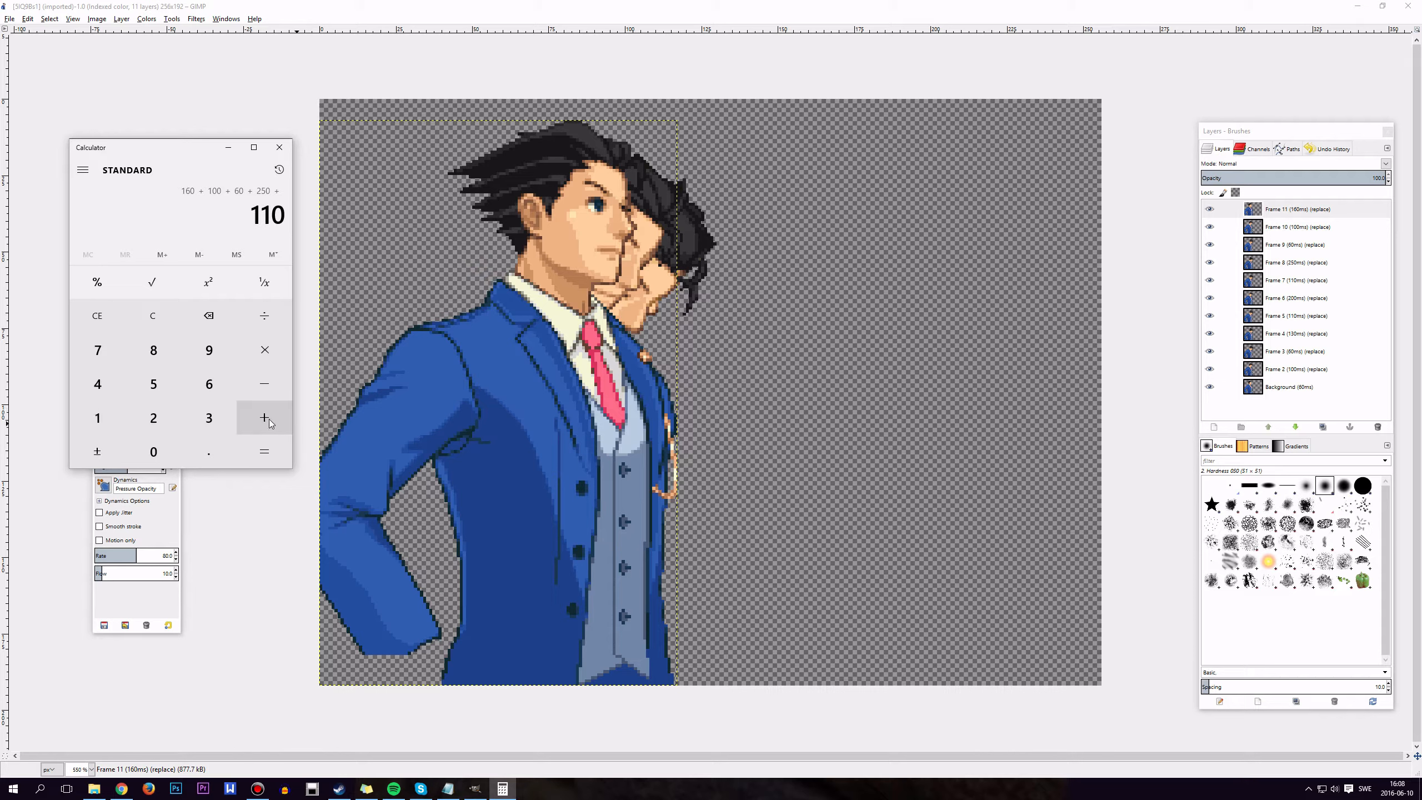
click(269, 418)
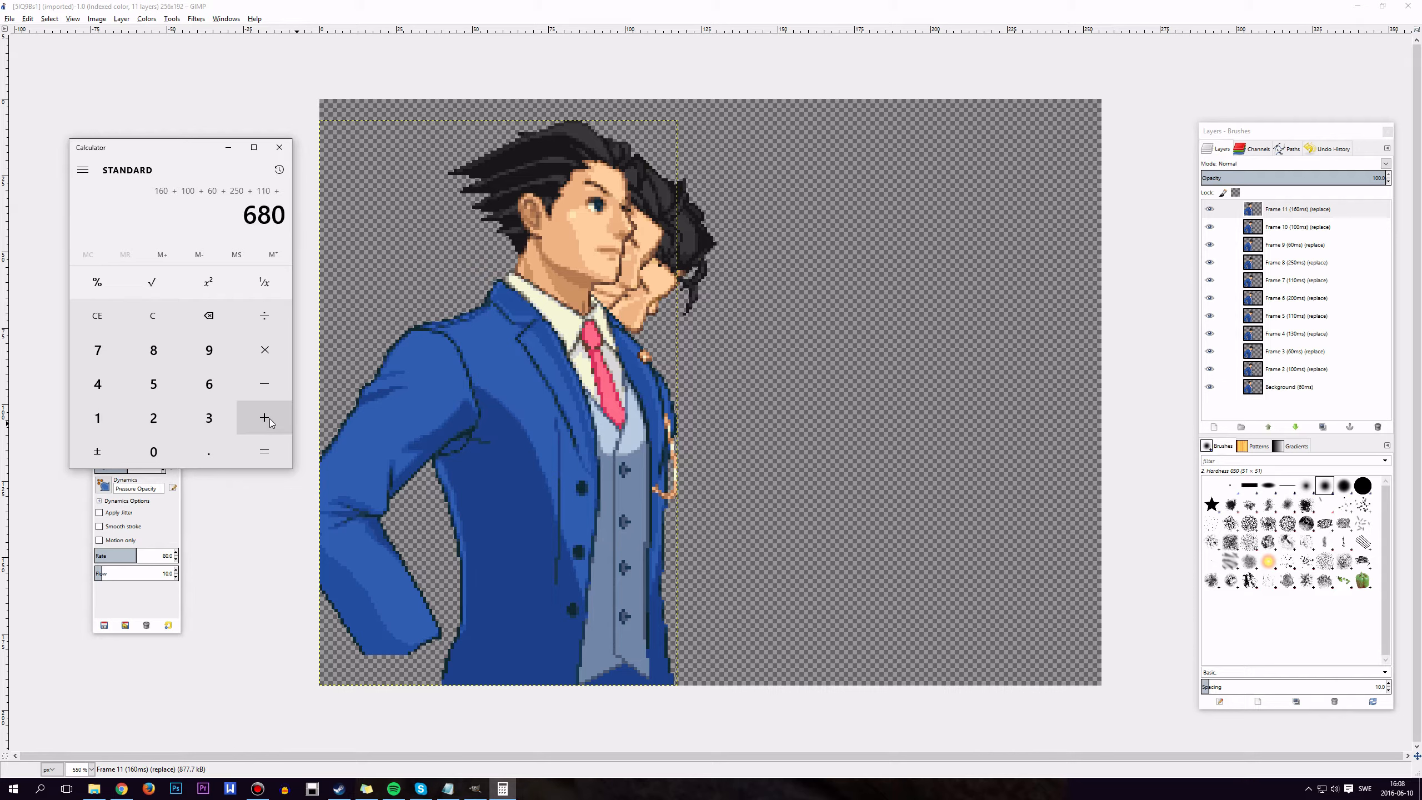
Step: Add the durations of frames 6 and 5, 200 and 110, to the running sum
click(161, 417)
click(153, 452)
click(153, 451)
click(257, 427)
click(97, 418)
click(97, 418)
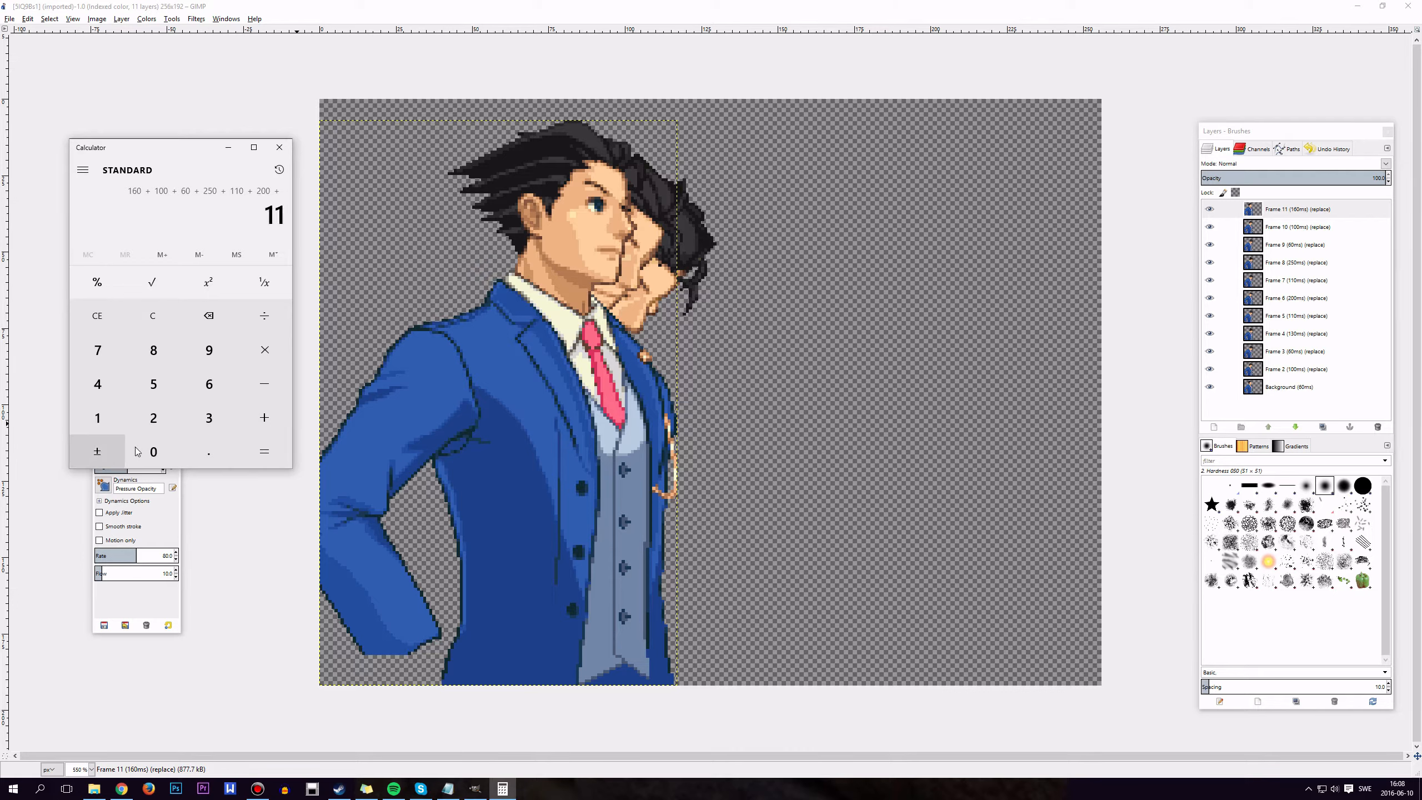
click(174, 450)
click(259, 427)
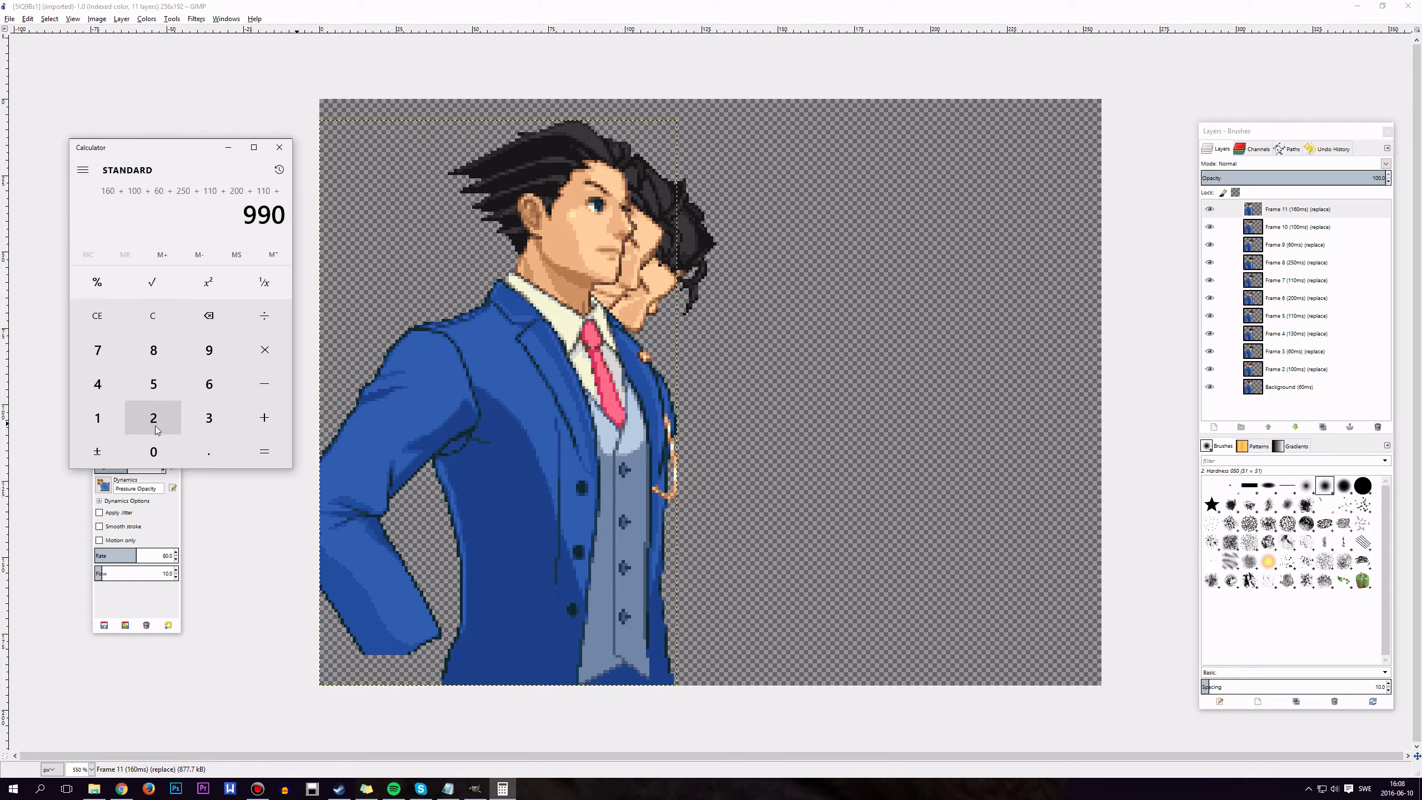
Step: Add the durations of frames 4 and 3, 130 and 60, to the running sum
click(101, 415)
click(209, 418)
click(153, 451)
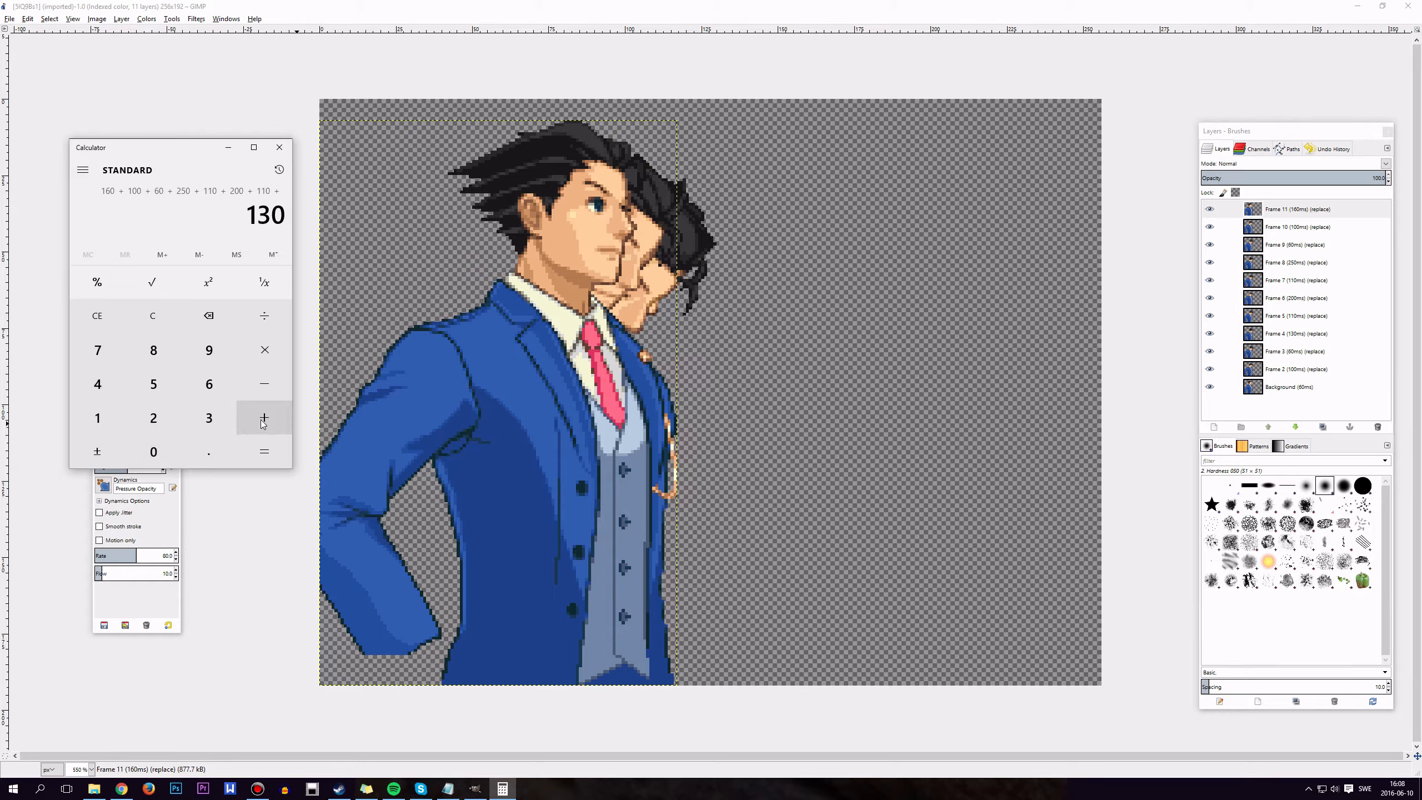
click(263, 423)
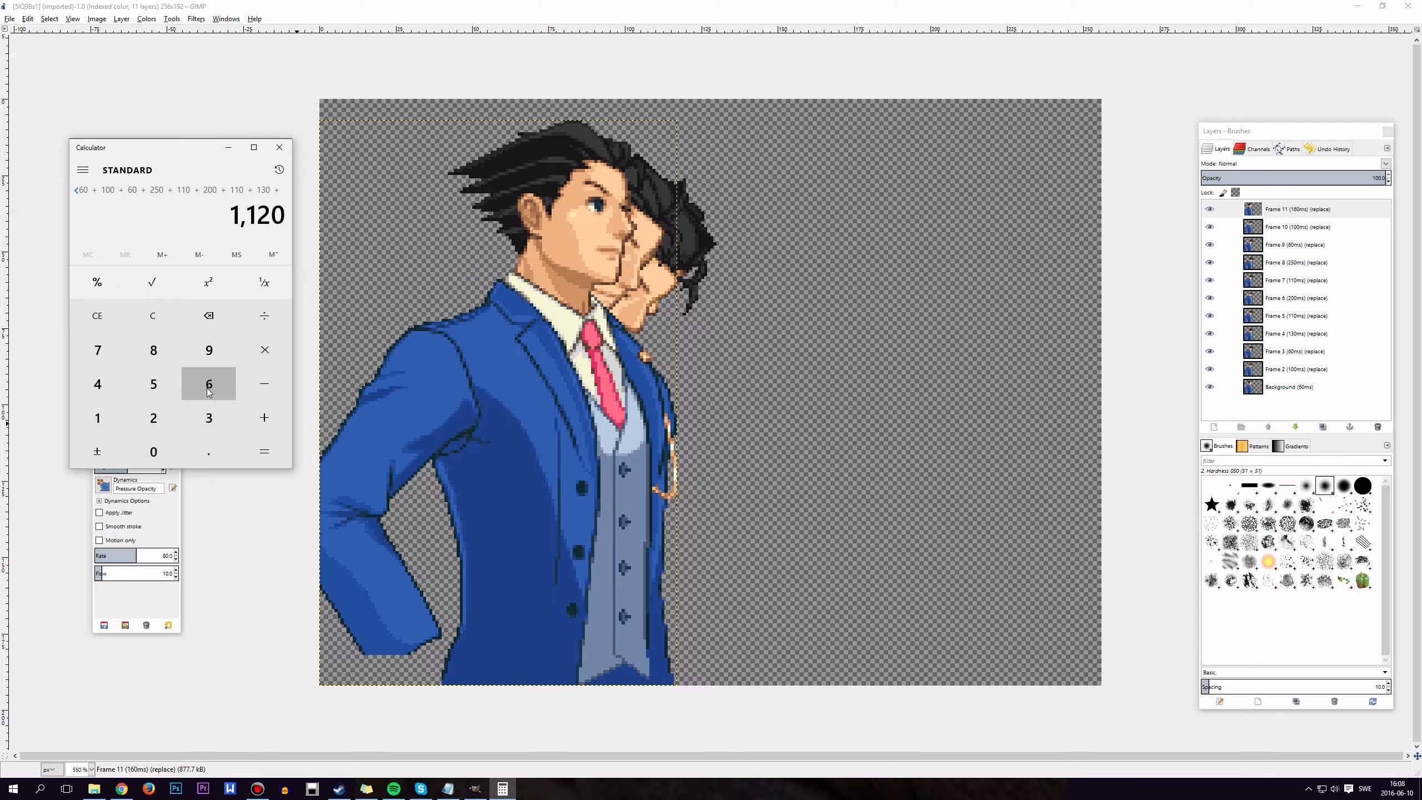
click(209, 384)
click(165, 452)
click(255, 419)
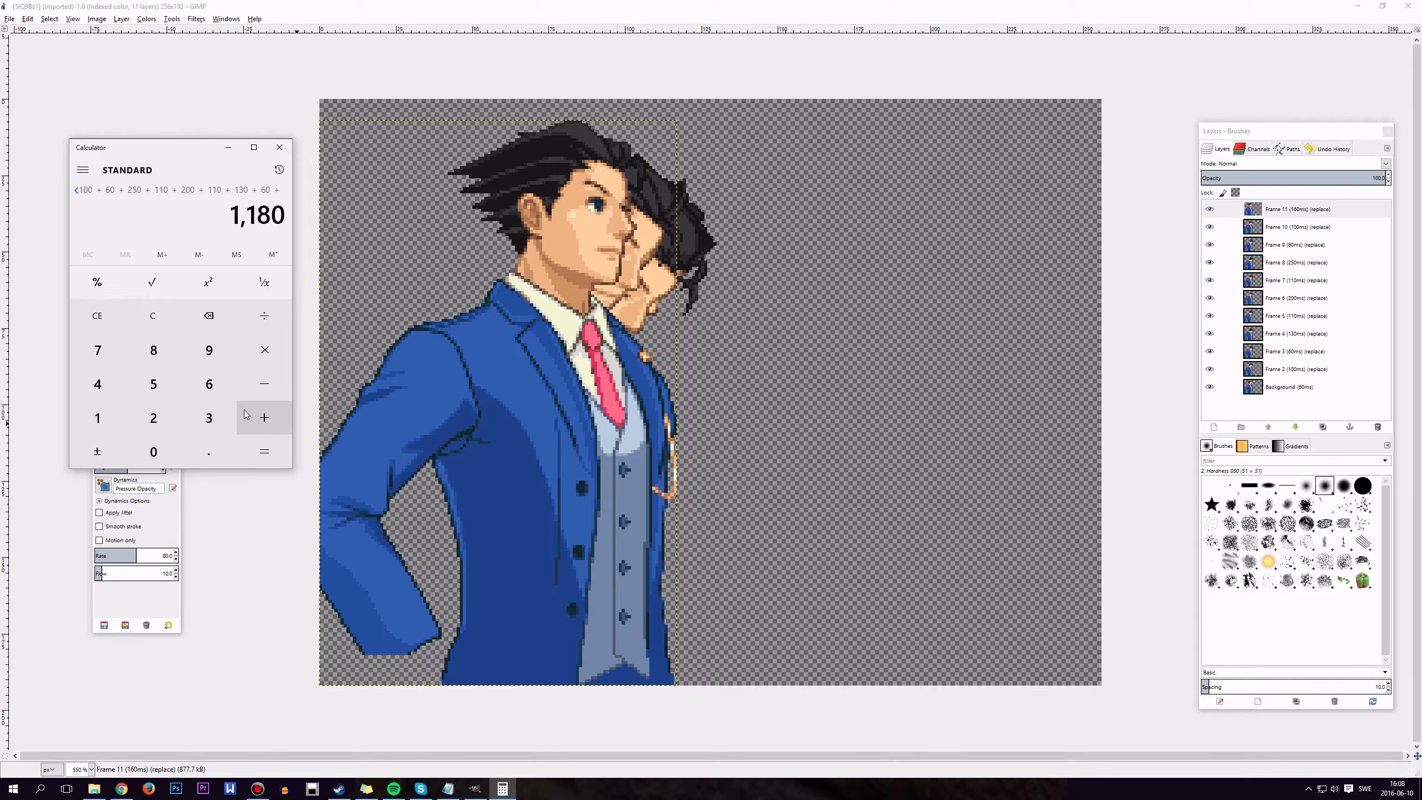
Step: Add 100 for frame 2 and 60 for the Background frame, and compute the total duration
click(97, 417)
click(153, 452)
click(153, 452)
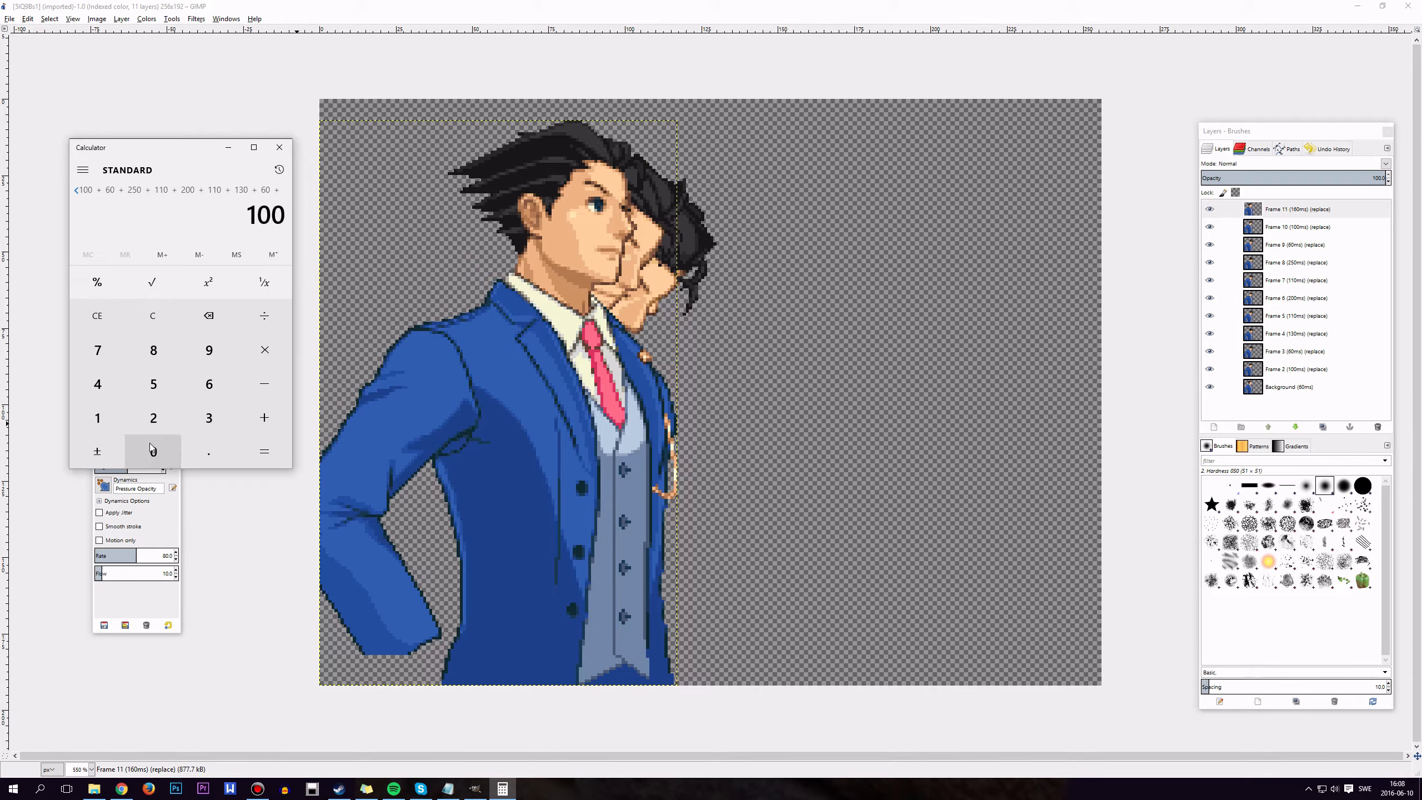
click(277, 419)
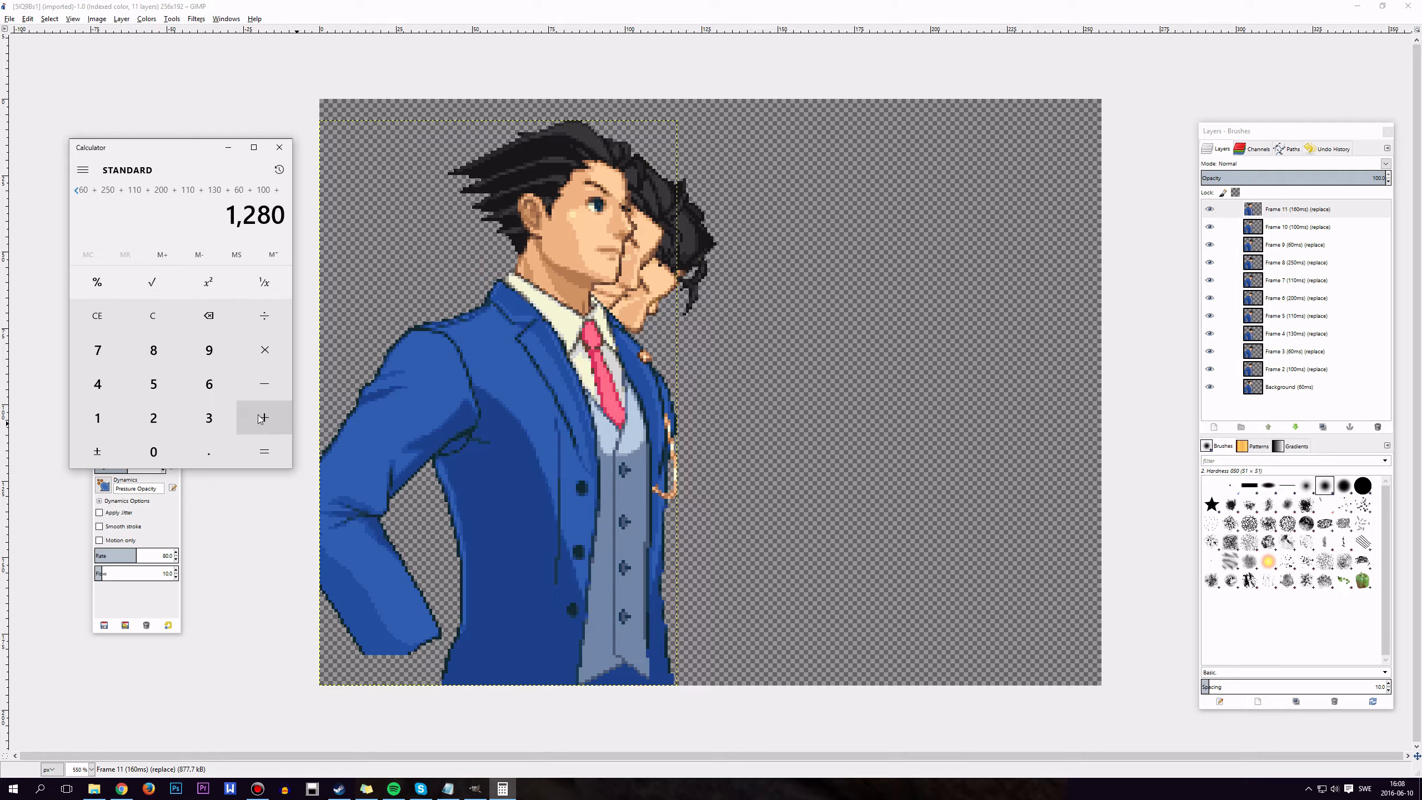
click(198, 393)
click(154, 452)
click(265, 452)
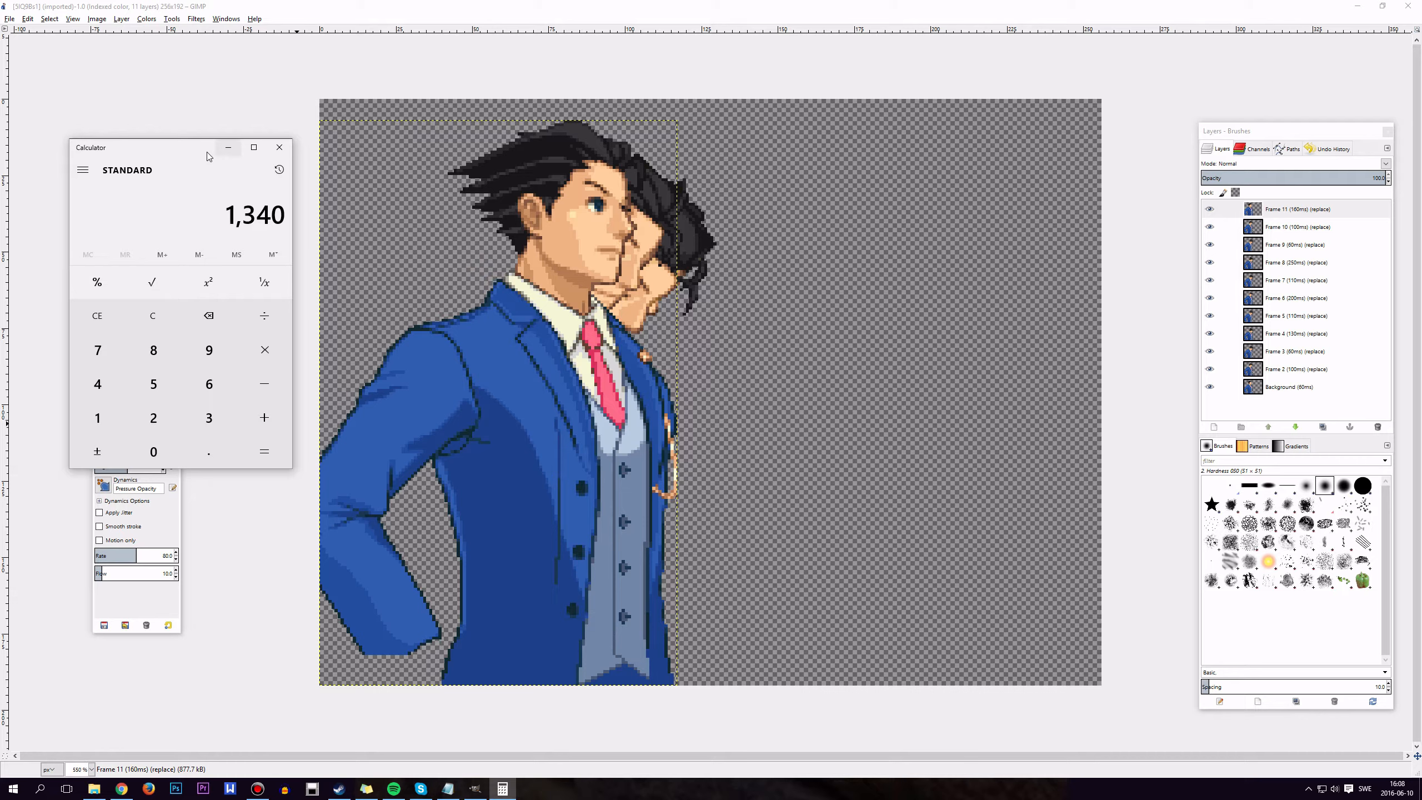
Step: Minimize the GIMP windows and return to the Ace Attorney Online editor in the browser with Calculator out of the way
click(1355, 12)
click(1355, 12)
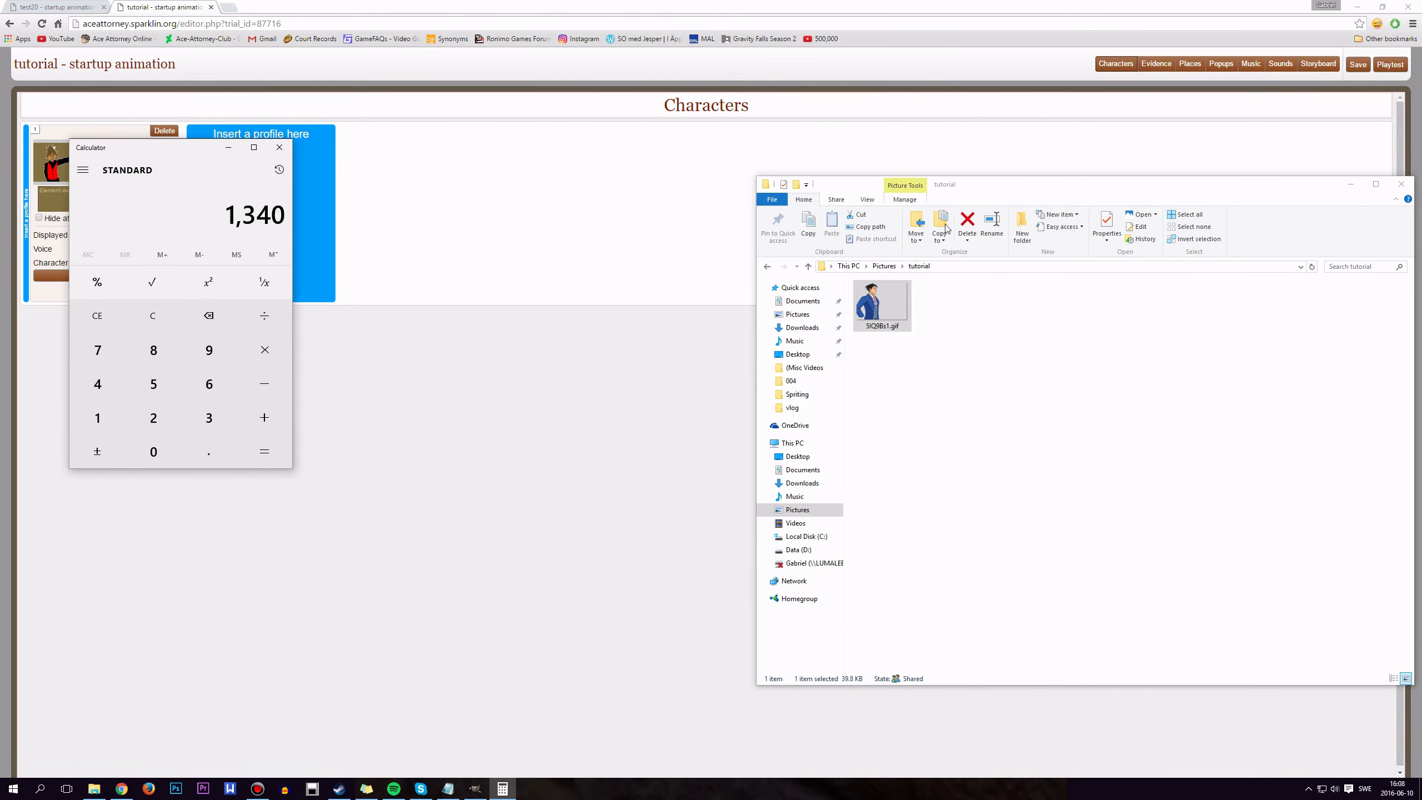
click(580, 467)
click(507, 794)
Step: Insert a second character profile and set both its profile name and displayed name to "feenie"
click(346, 203)
click(327, 163)
click(311, 147)
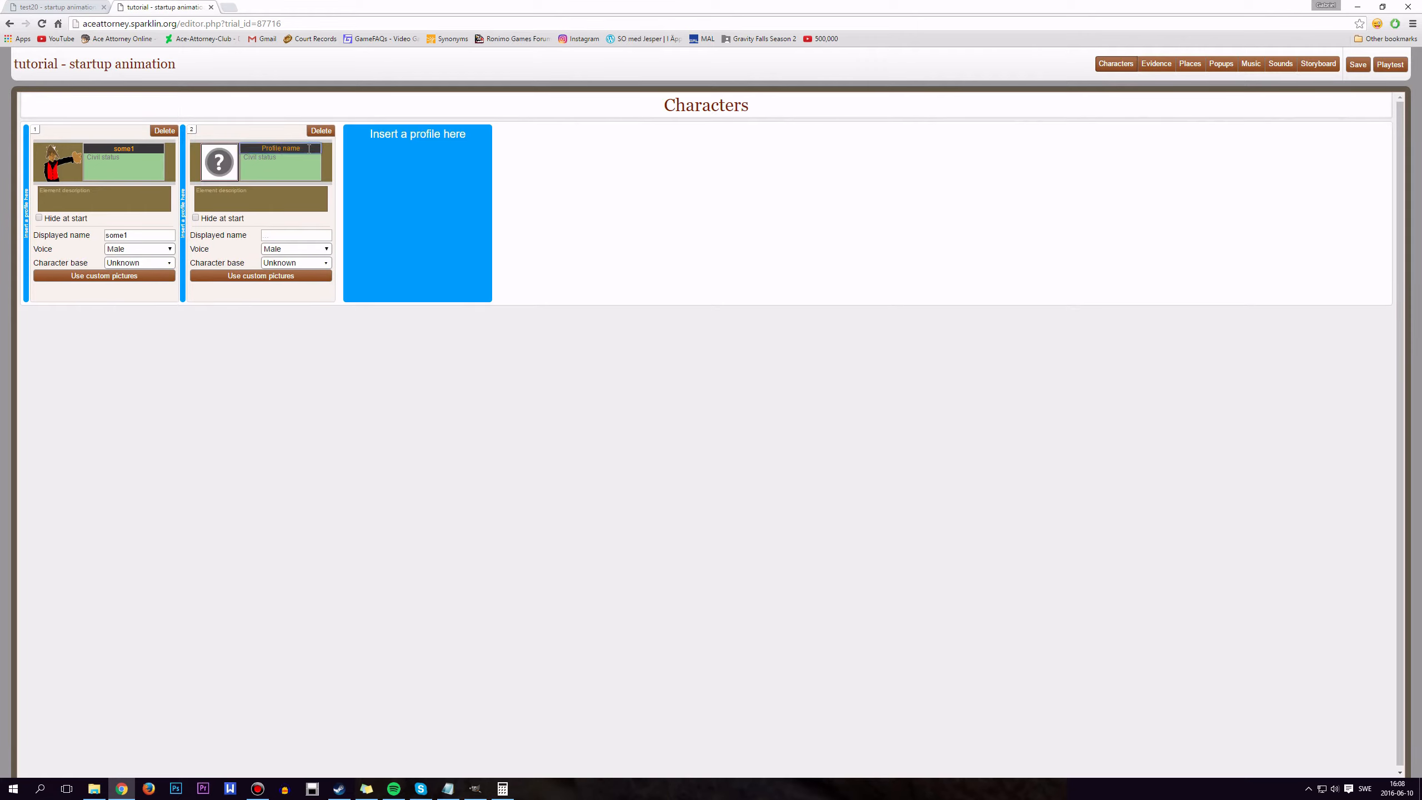
text(feenie)
click(300, 235)
text(f)
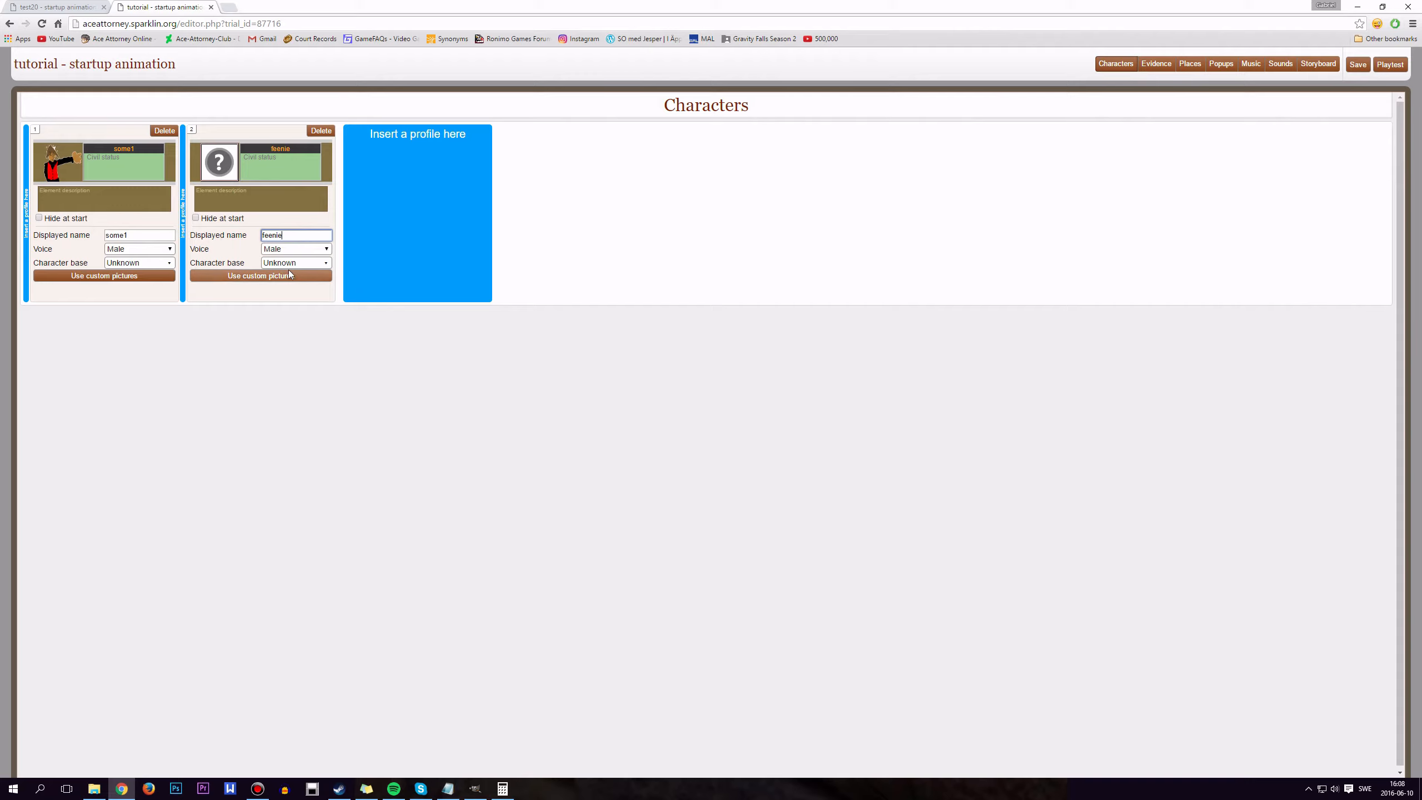
Step: Add a custom pose to feenie's custom pictures and make its startup animation URL ready for entry
click(261, 275)
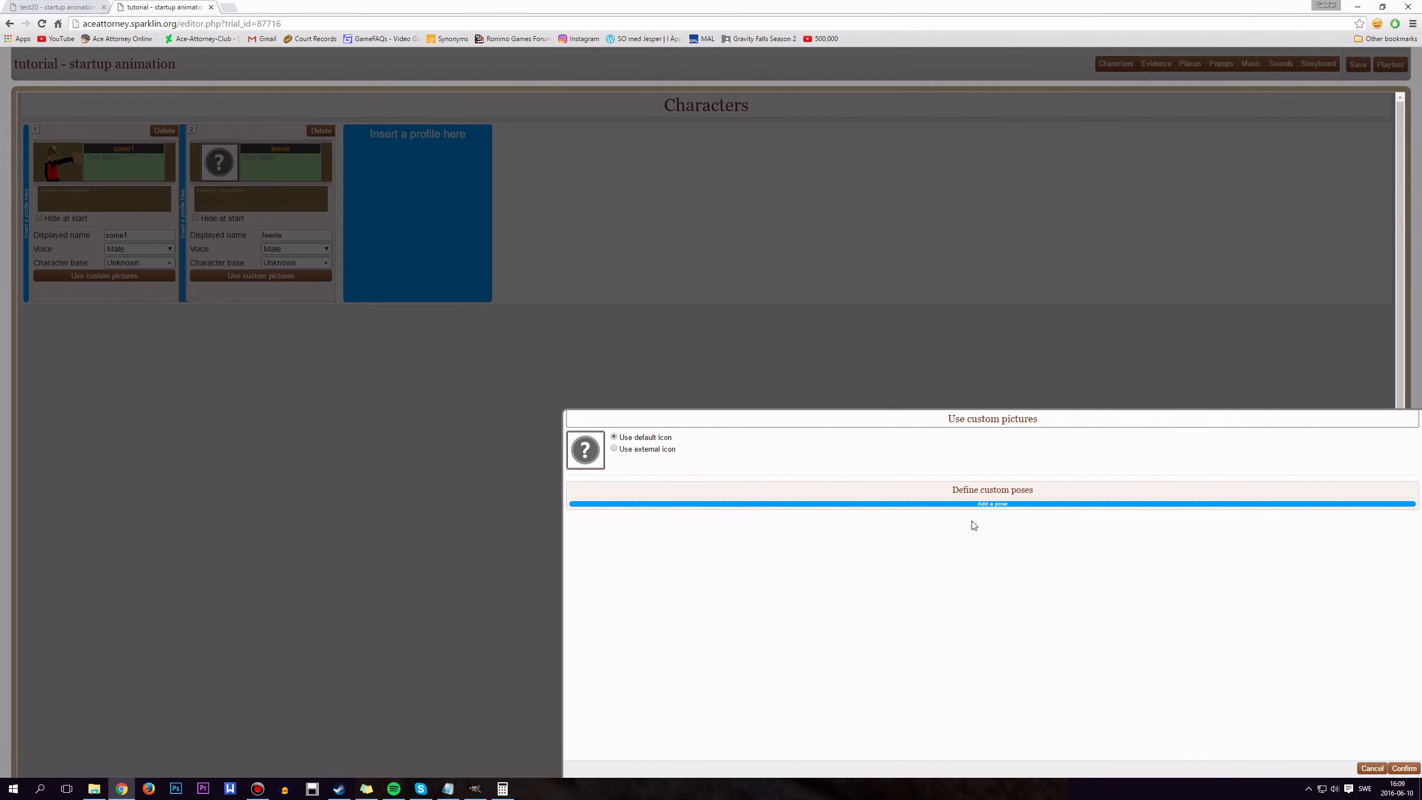
click(1144, 505)
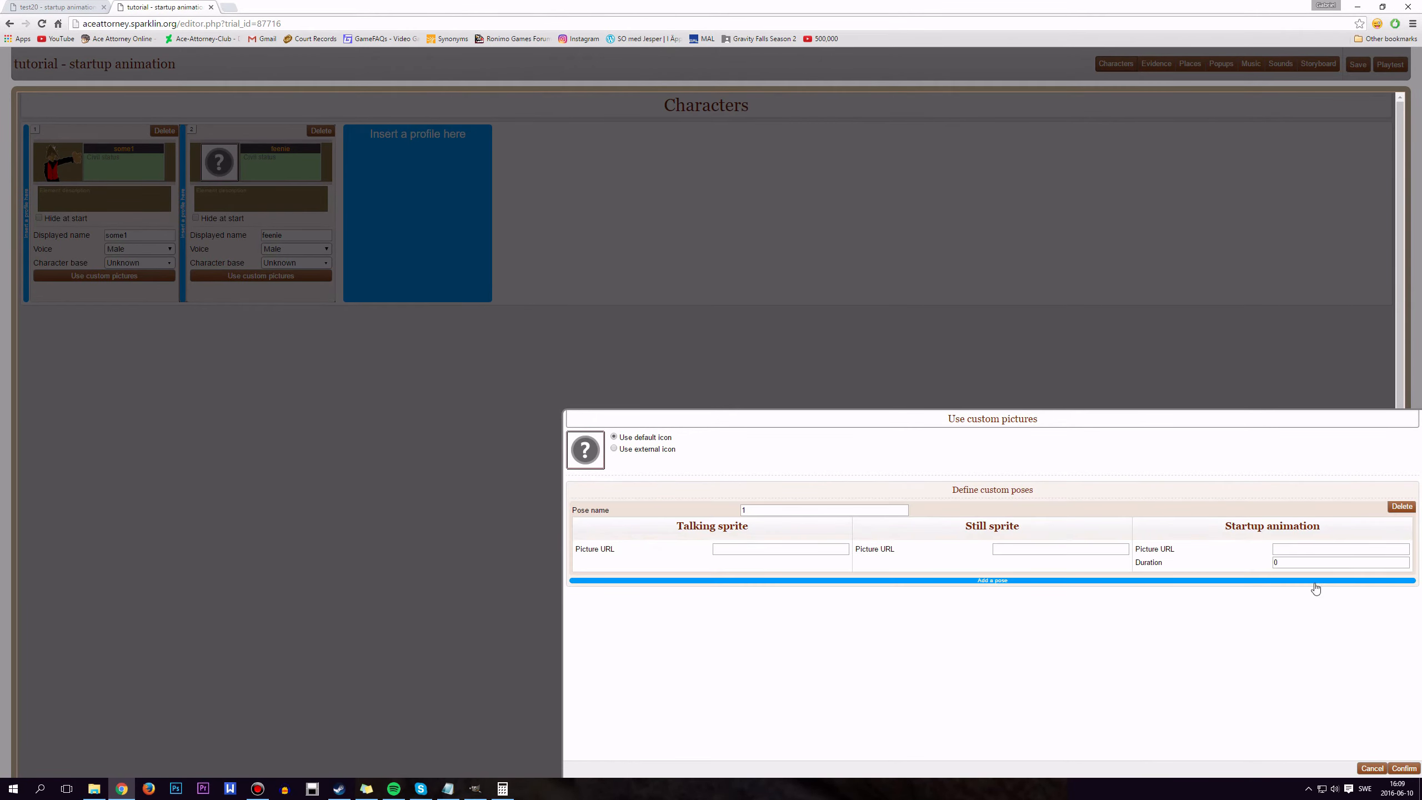
click(1298, 549)
Step: In the test20 trial, open the second character's custom pictures and copy pose 2's startup animation URL
click(71, 7)
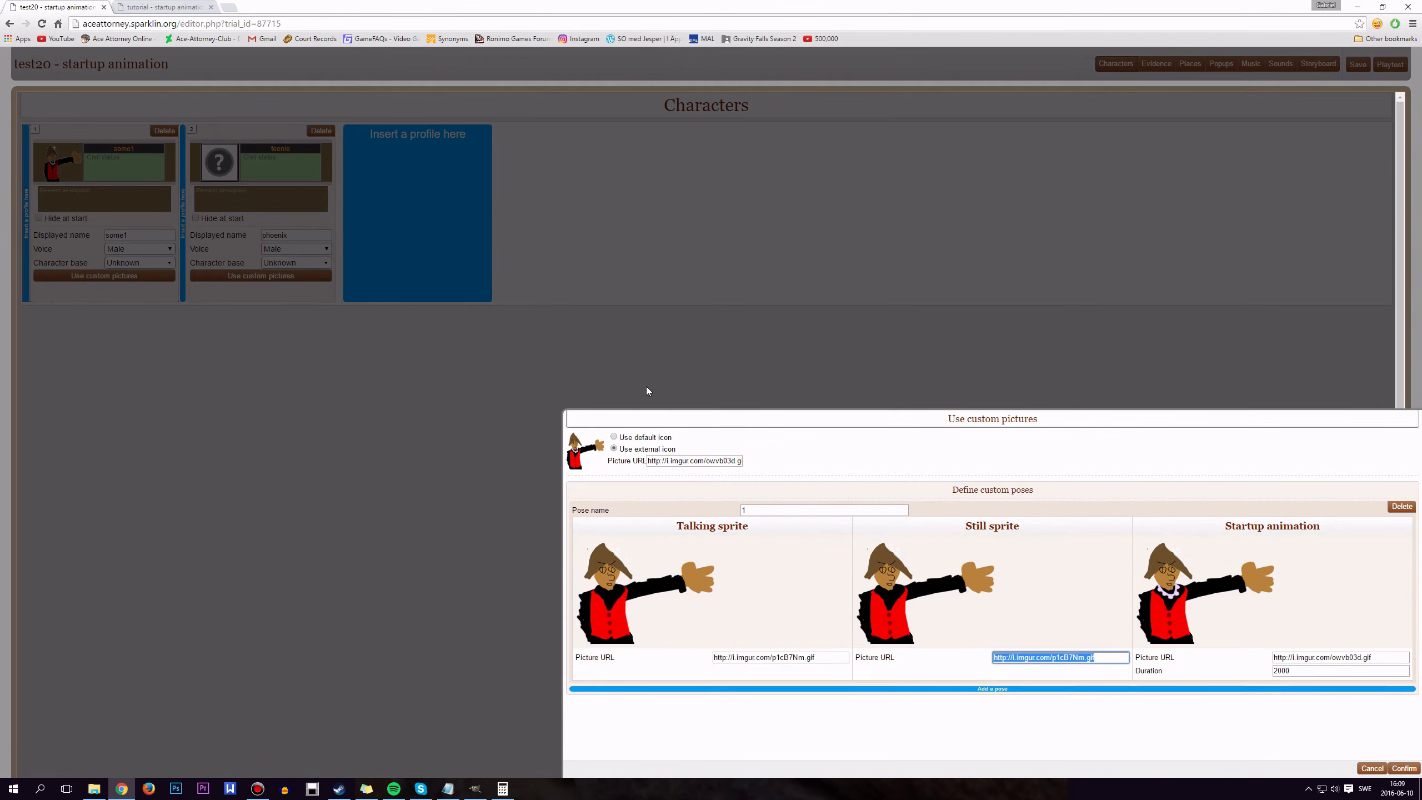
key(Tab)
click(1373, 768)
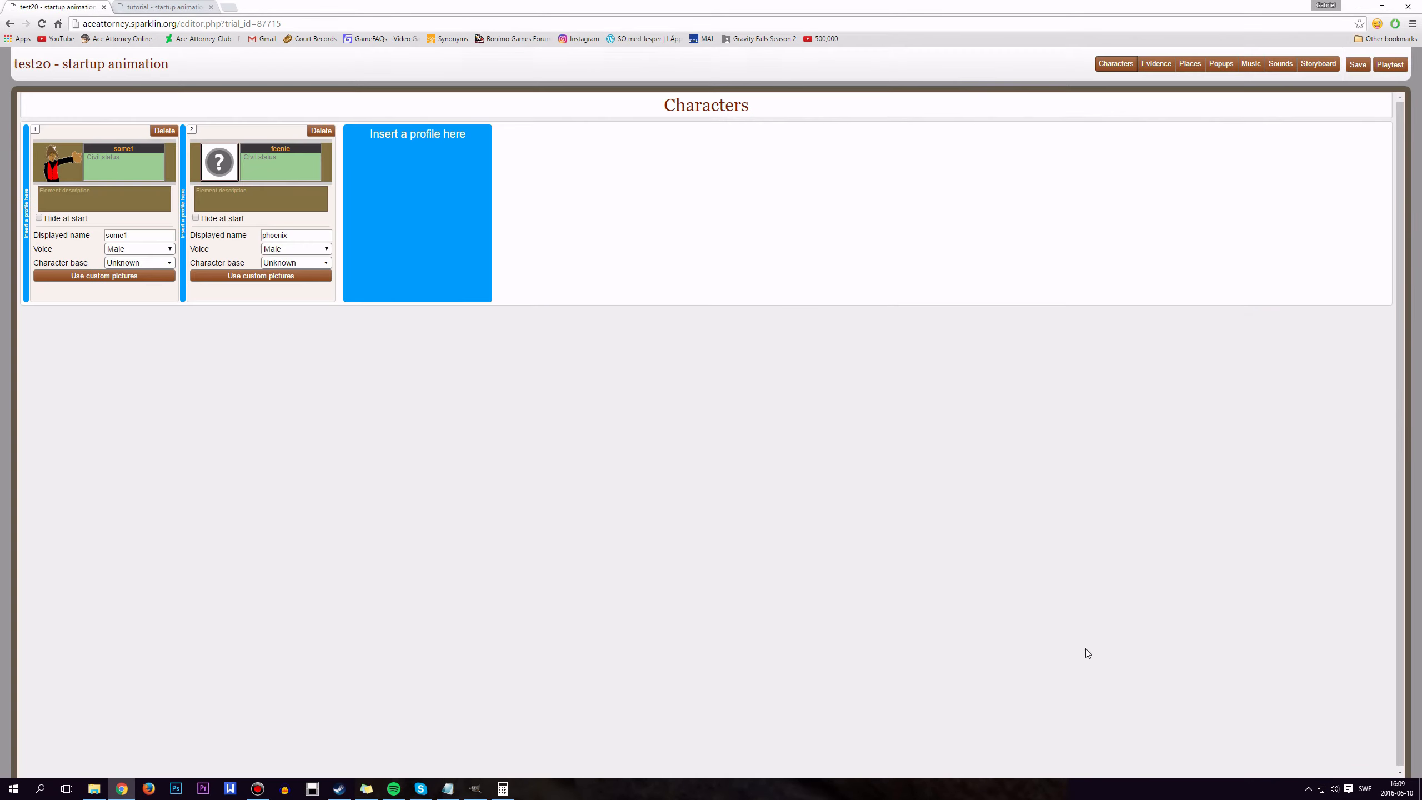
click(263, 276)
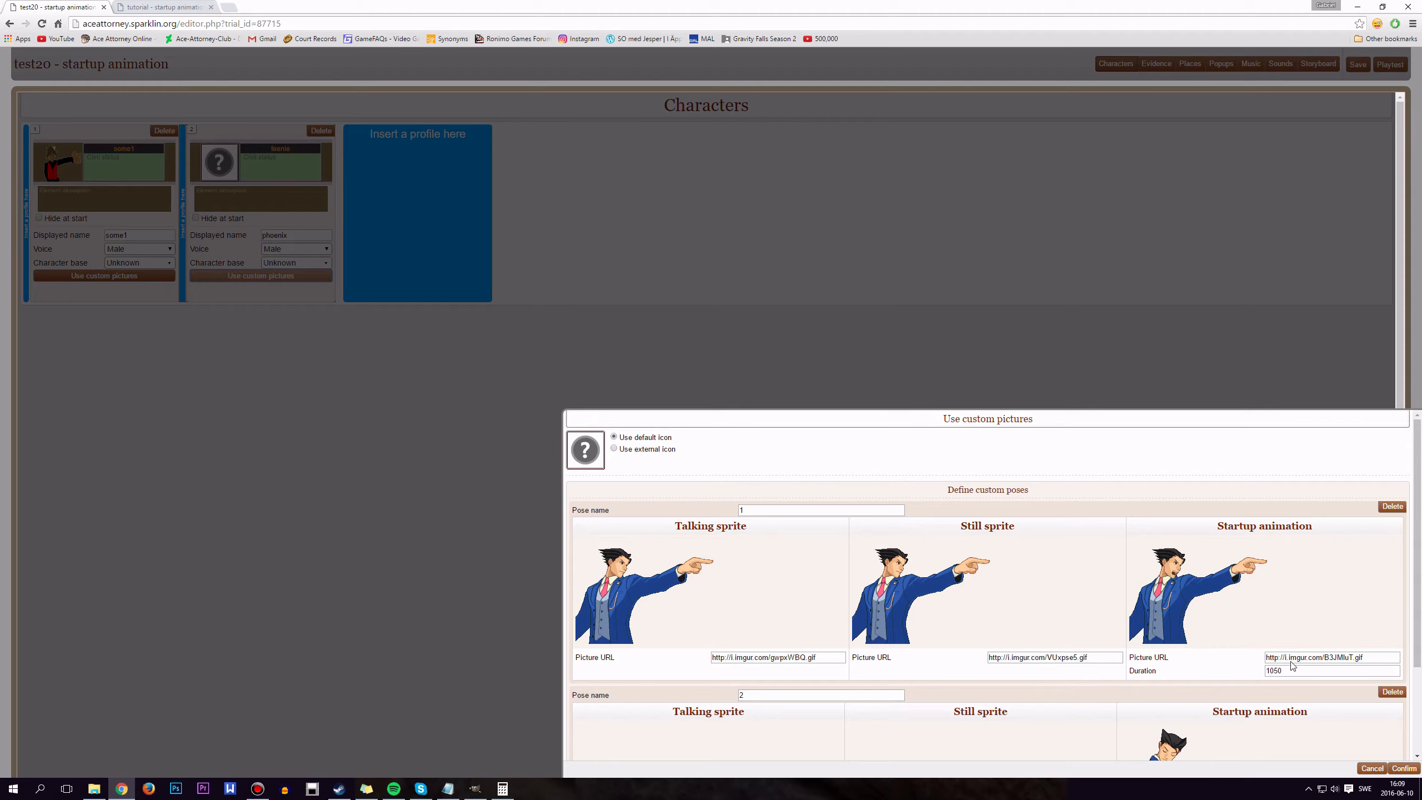
scroll(1277, 697, down, 2)
triple_click(1312, 724)
key(ctrl+c)
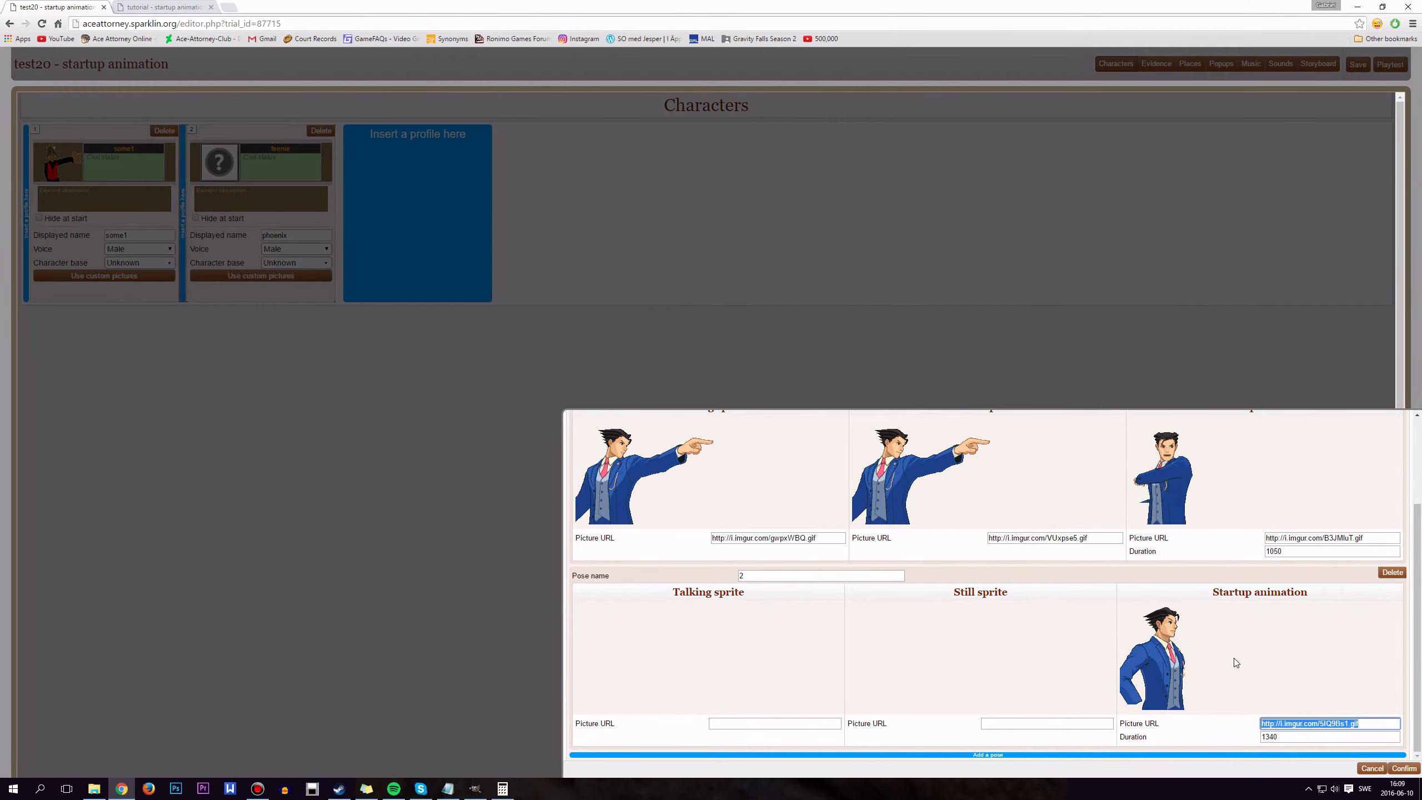
key(ctrl+Tab)
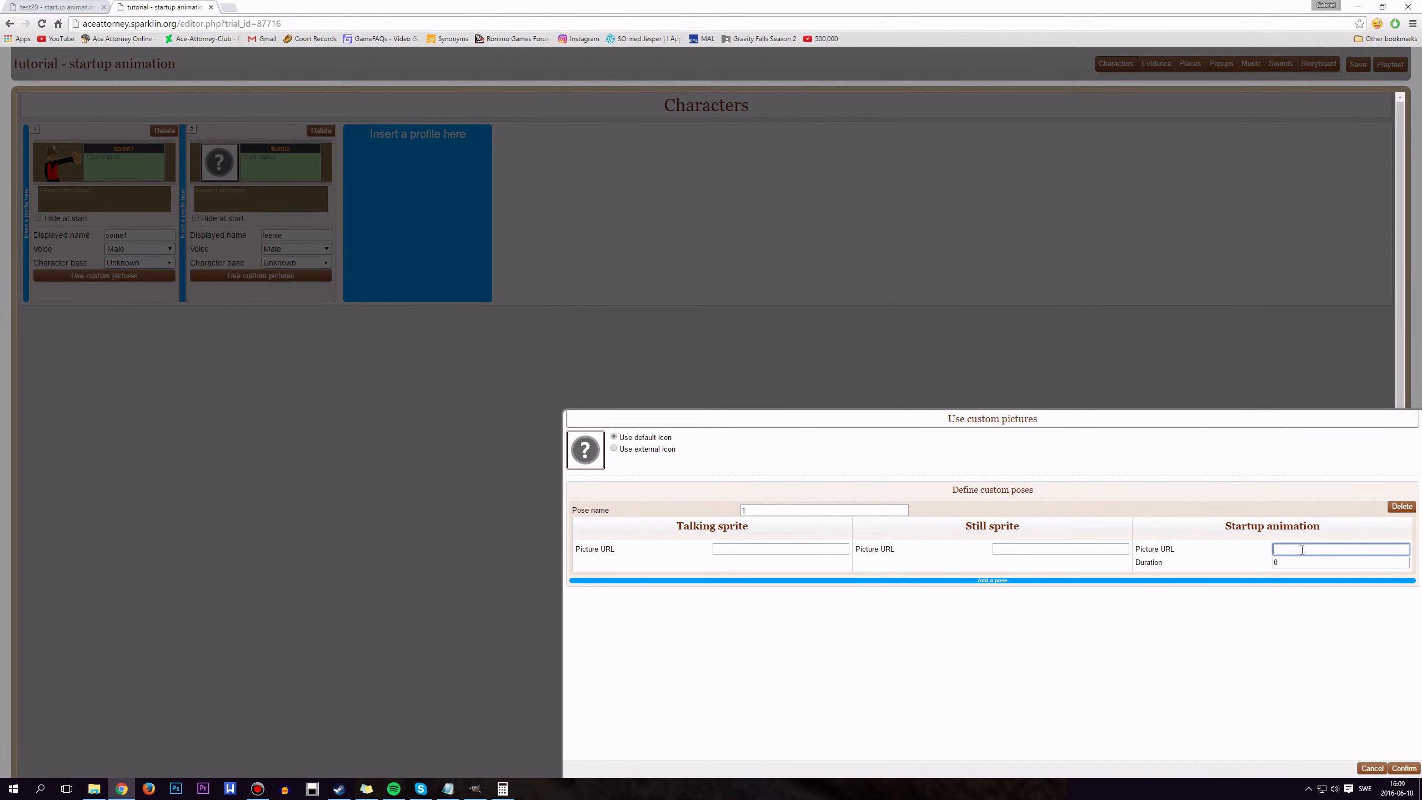
key(ctrl+v)
key(Tab)
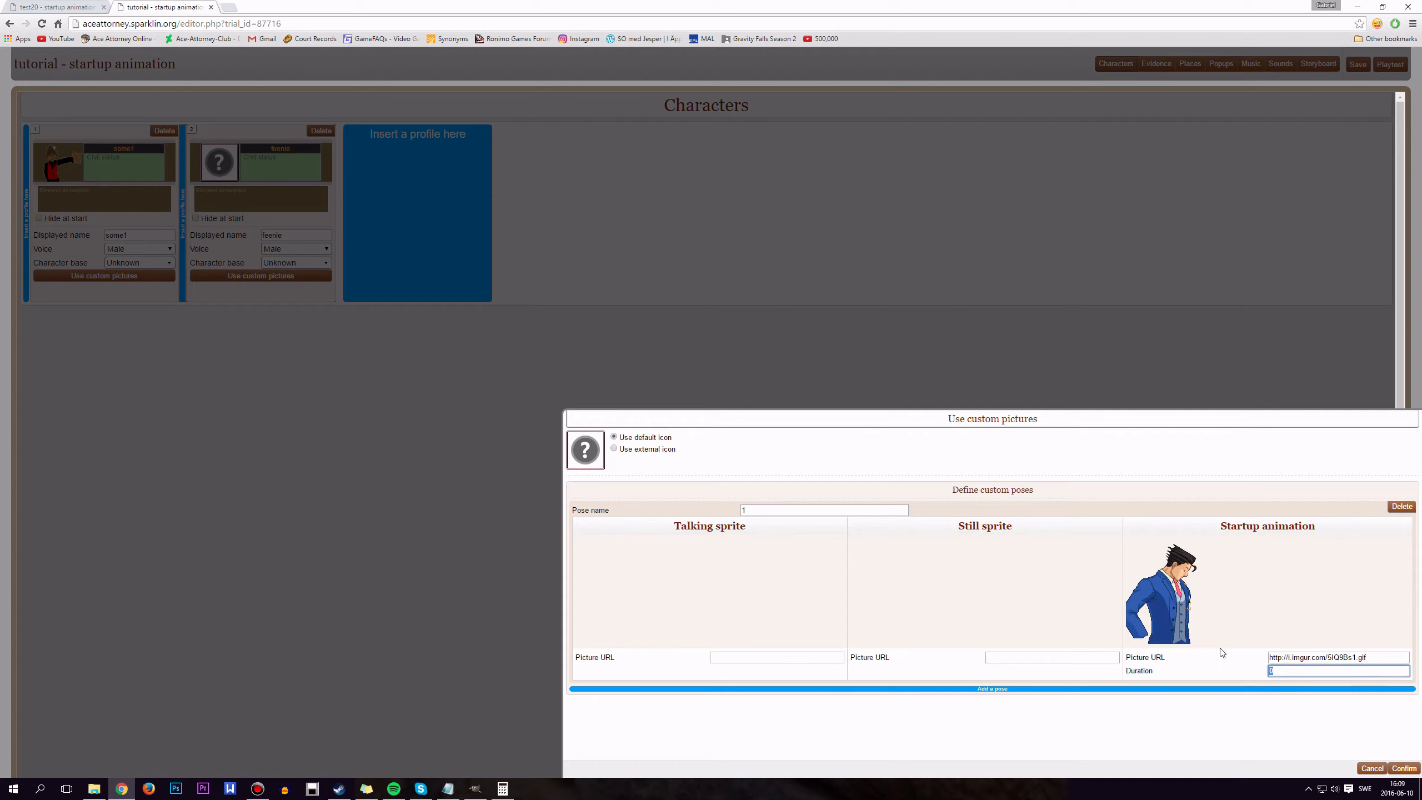
Step: Check the total in Calculator, set the startup animation's duration to 1340 and confirm the custom pictures
click(502, 789)
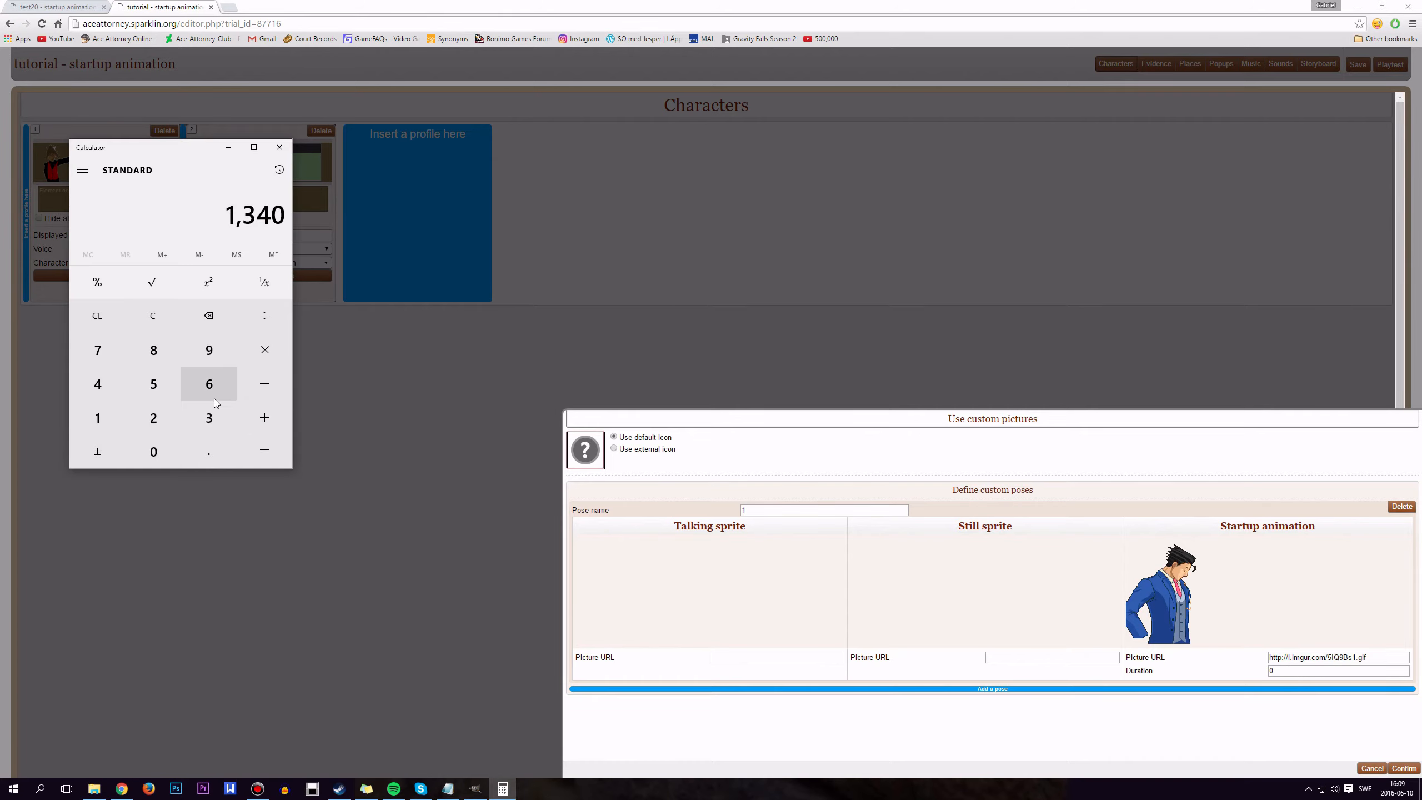
click(1271, 671)
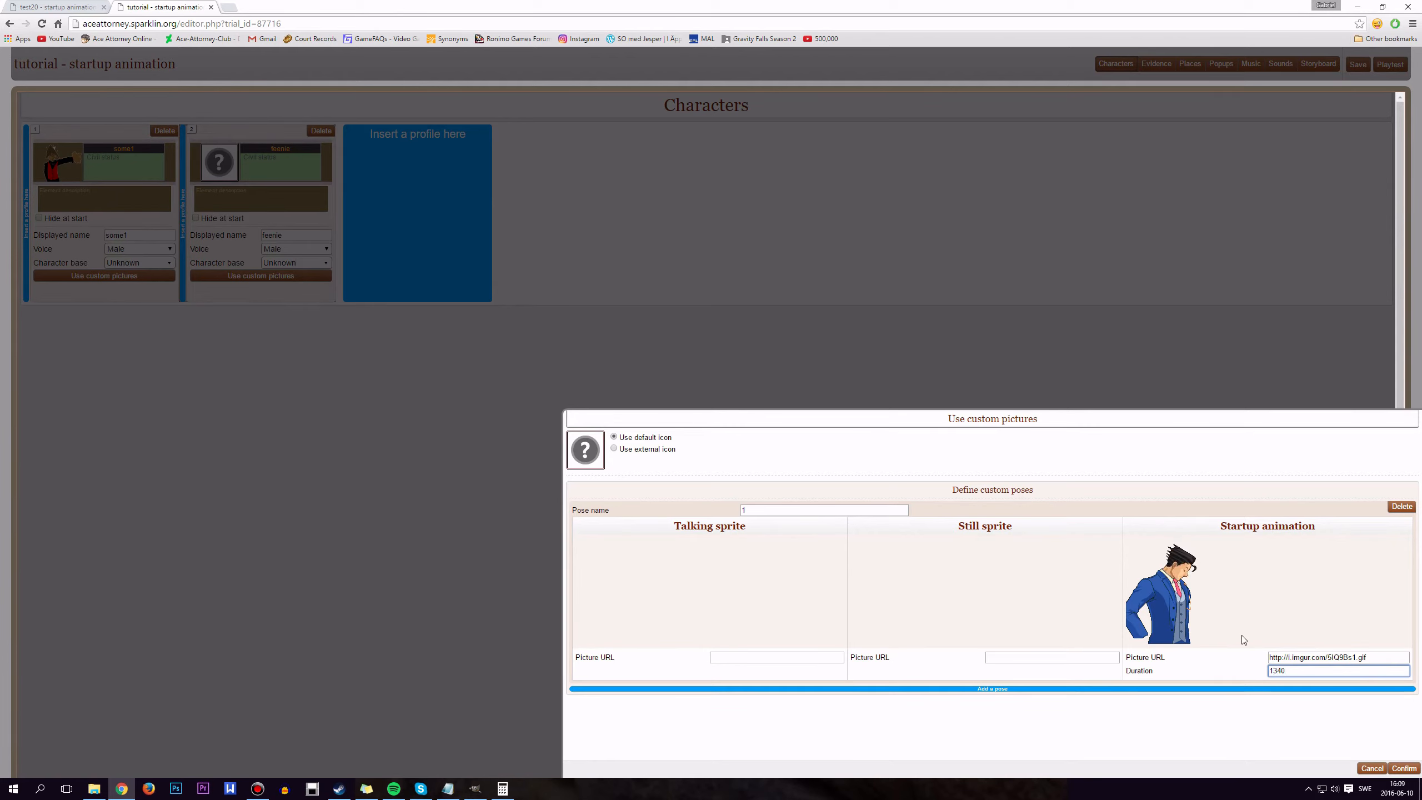
click(1247, 739)
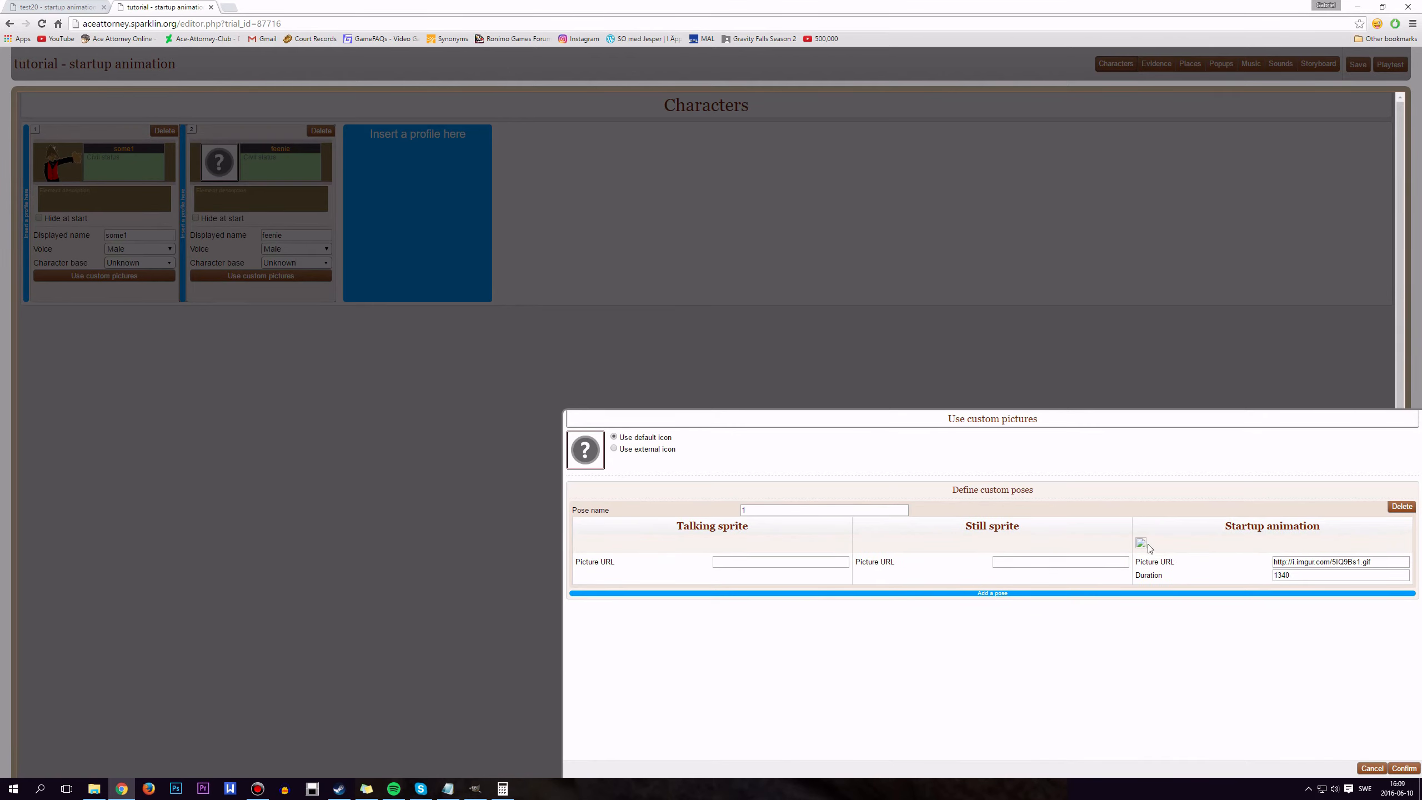
click(1402, 768)
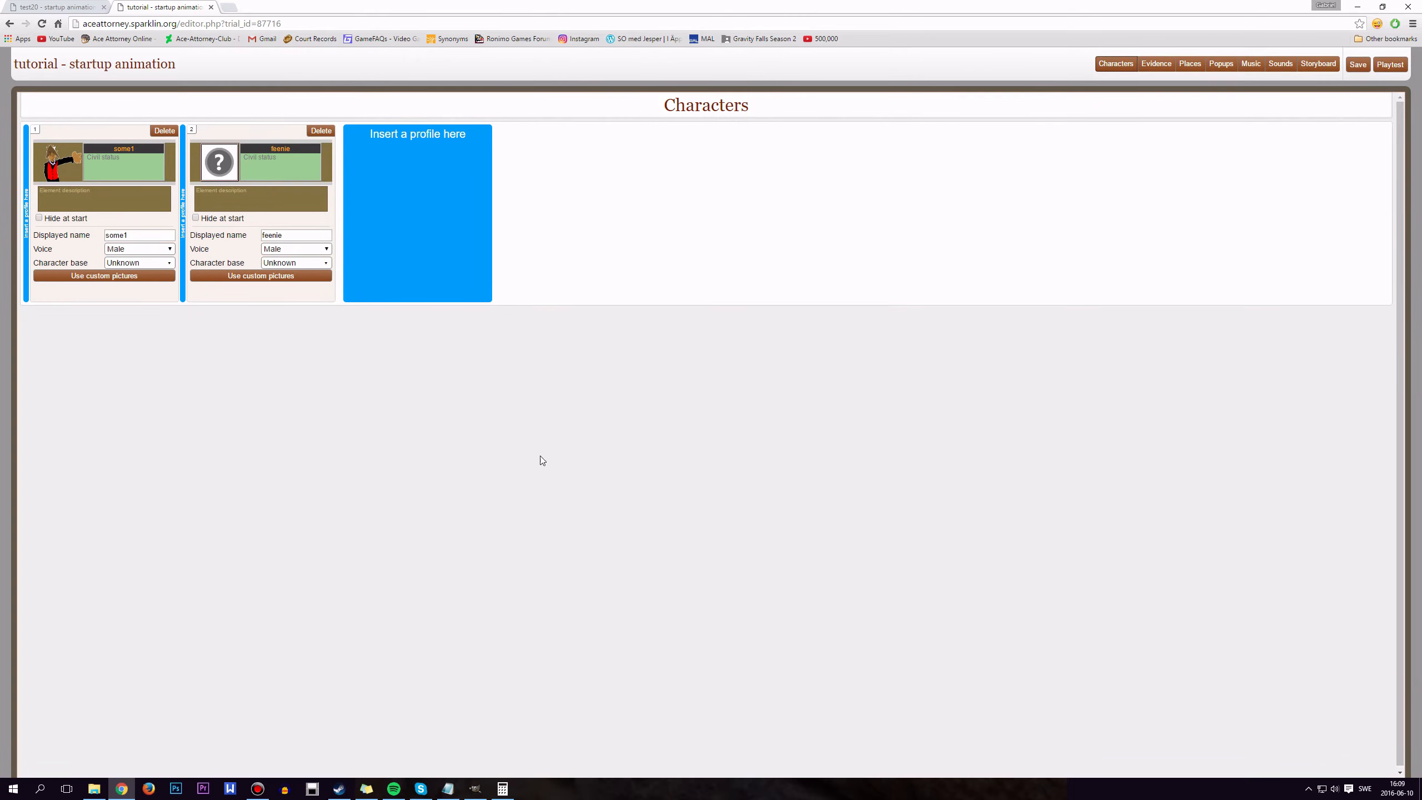
Step: Compare the startup animation settings of feenie's pose 1 with pose 2 in the test20 trial and confirm feenie's custom pictures
click(267, 277)
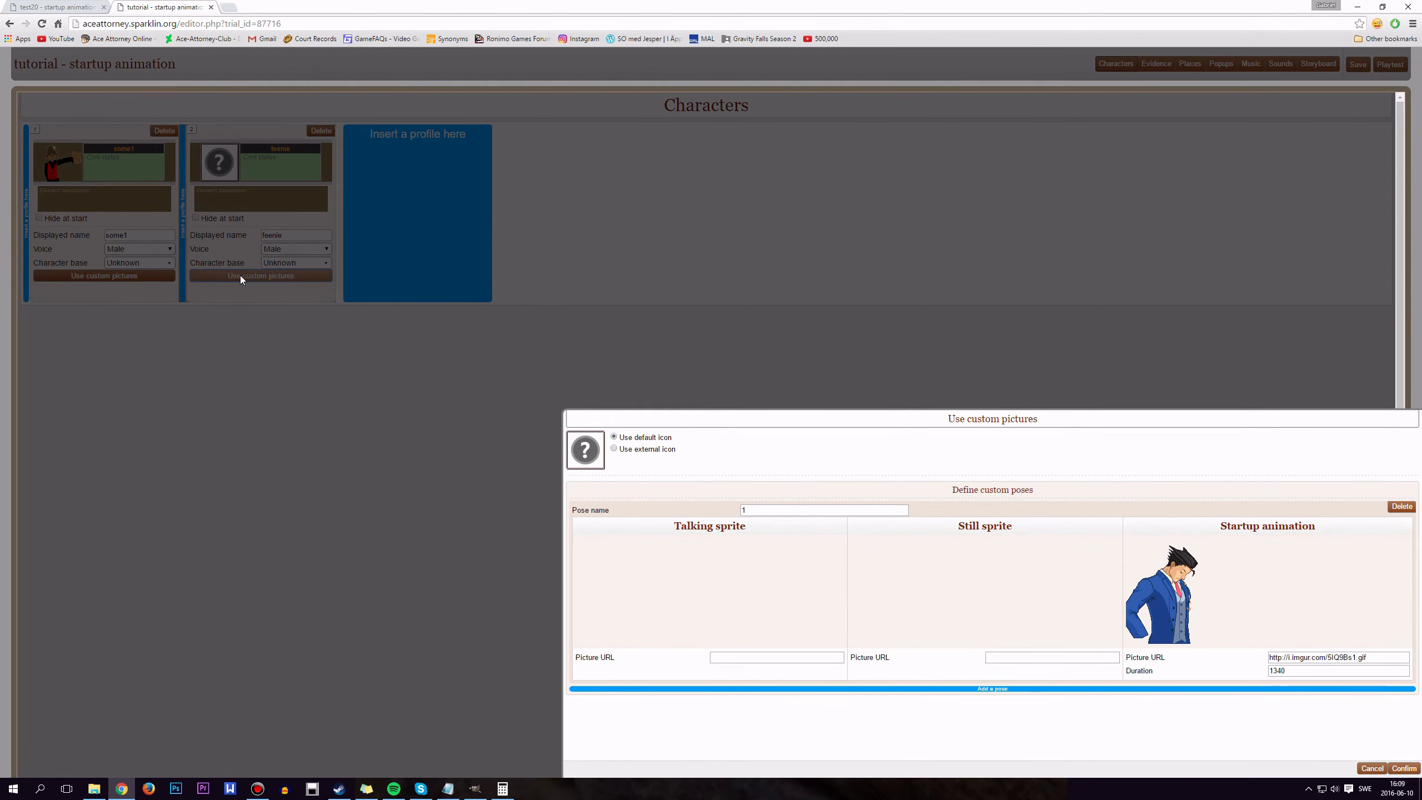
mouse_move(1180, 600)
mouse_down()
mouse_move(1199, 598)
mouse_move(1185, 605)
mouse_up()
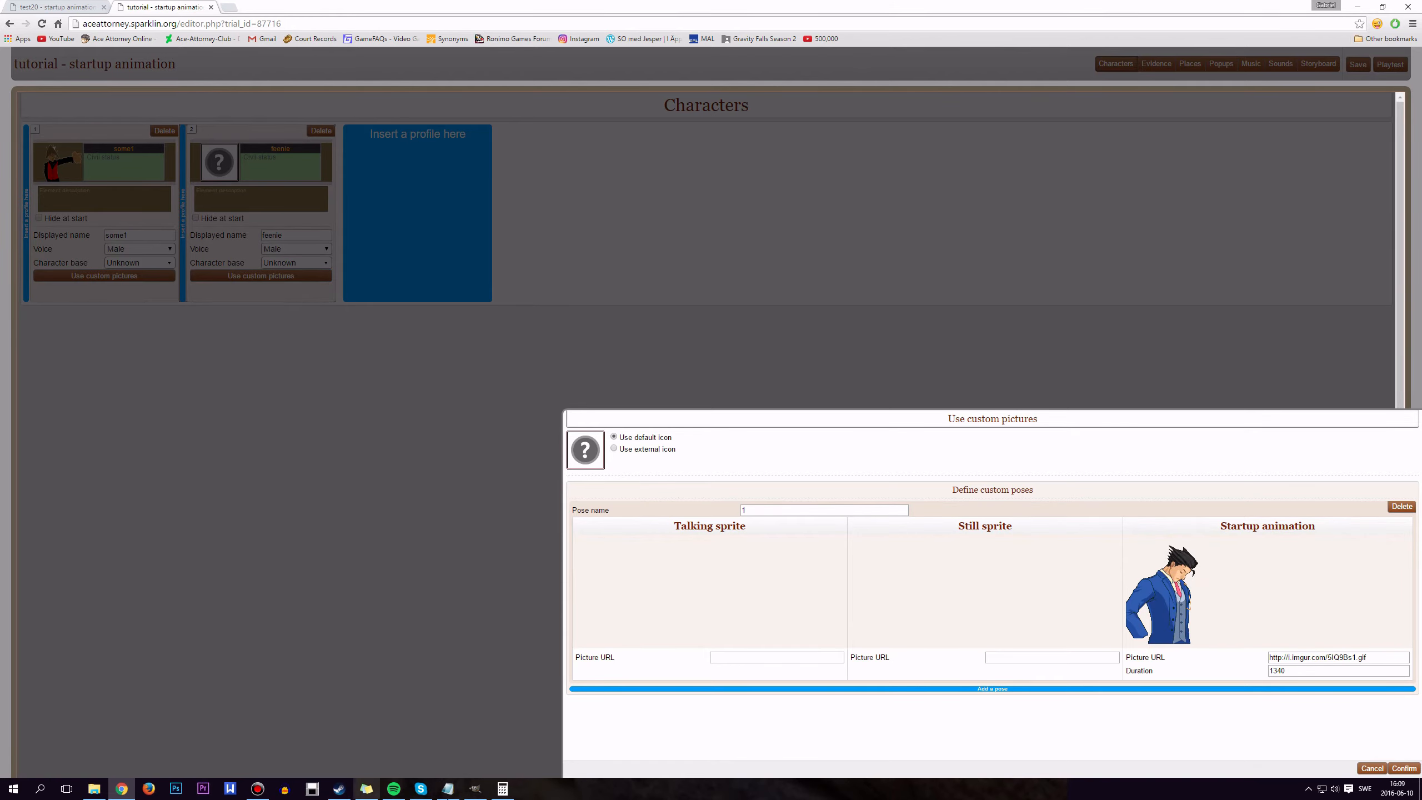
click(56, 7)
click(1064, 724)
click(1017, 679)
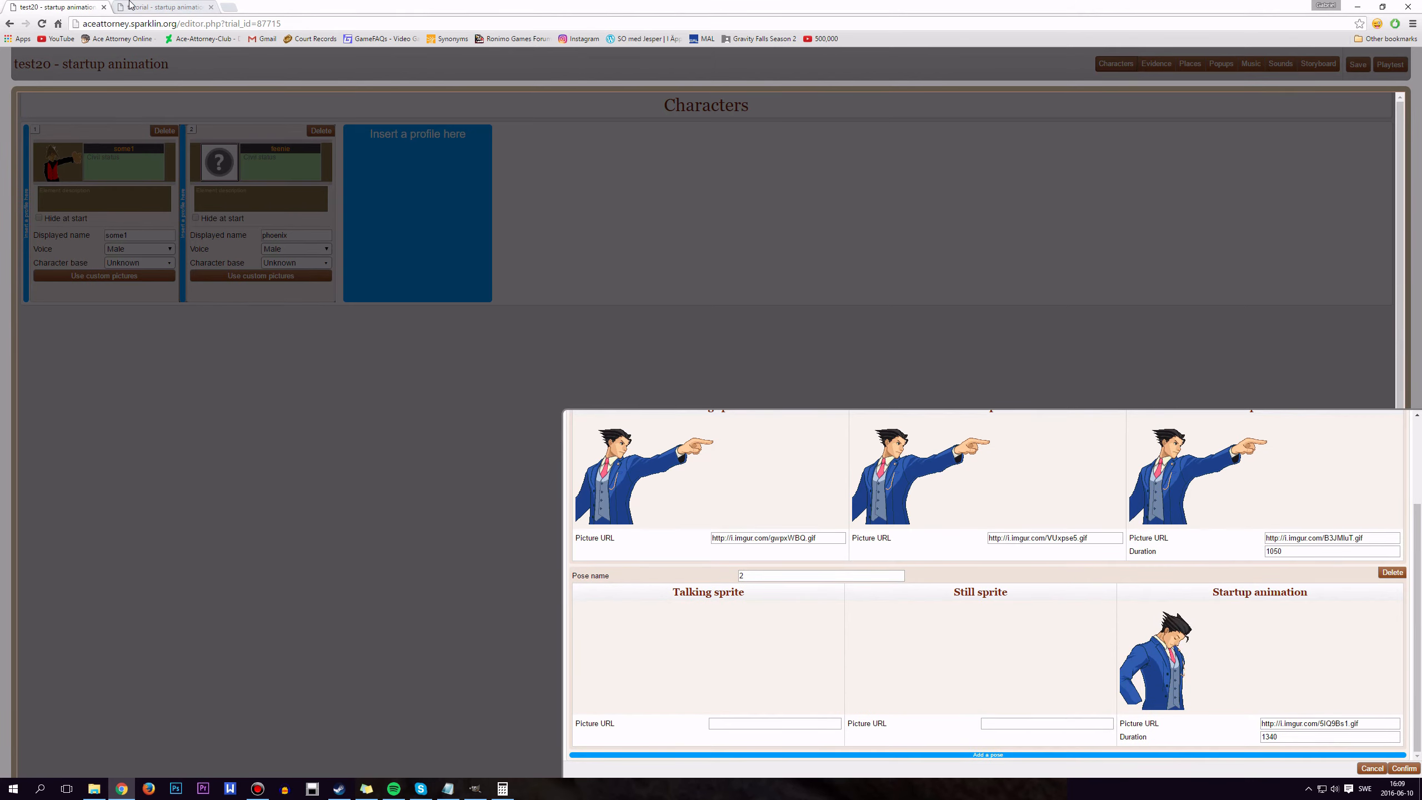
key(ctrl+Tab)
click(1405, 769)
Step: Insert a second storyboard frame and set its place to Courtroom benches (PW) with a Left-aligned screen position
click(1318, 64)
click(144, 281)
click(62, 310)
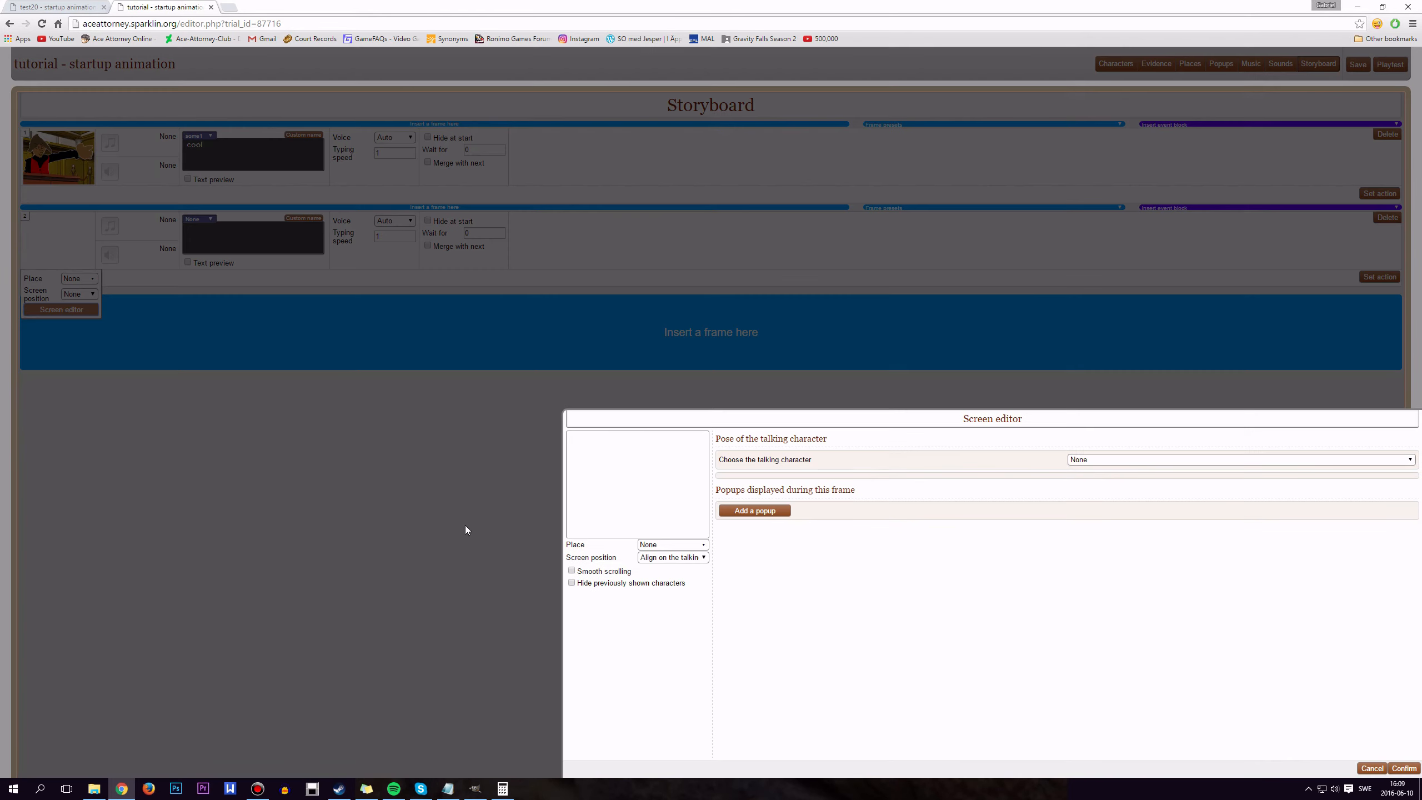
click(640, 546)
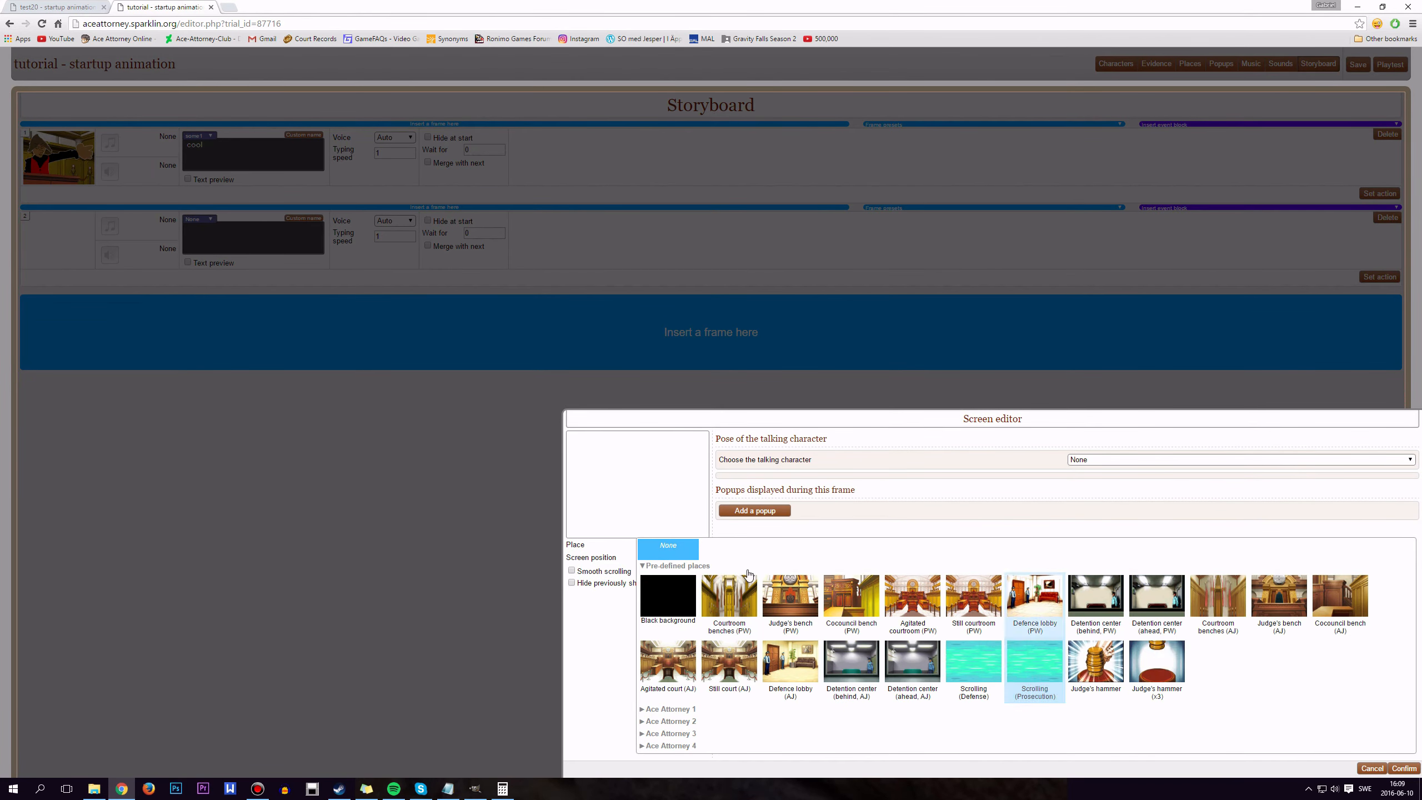
click(728, 599)
click(672, 558)
click(666, 577)
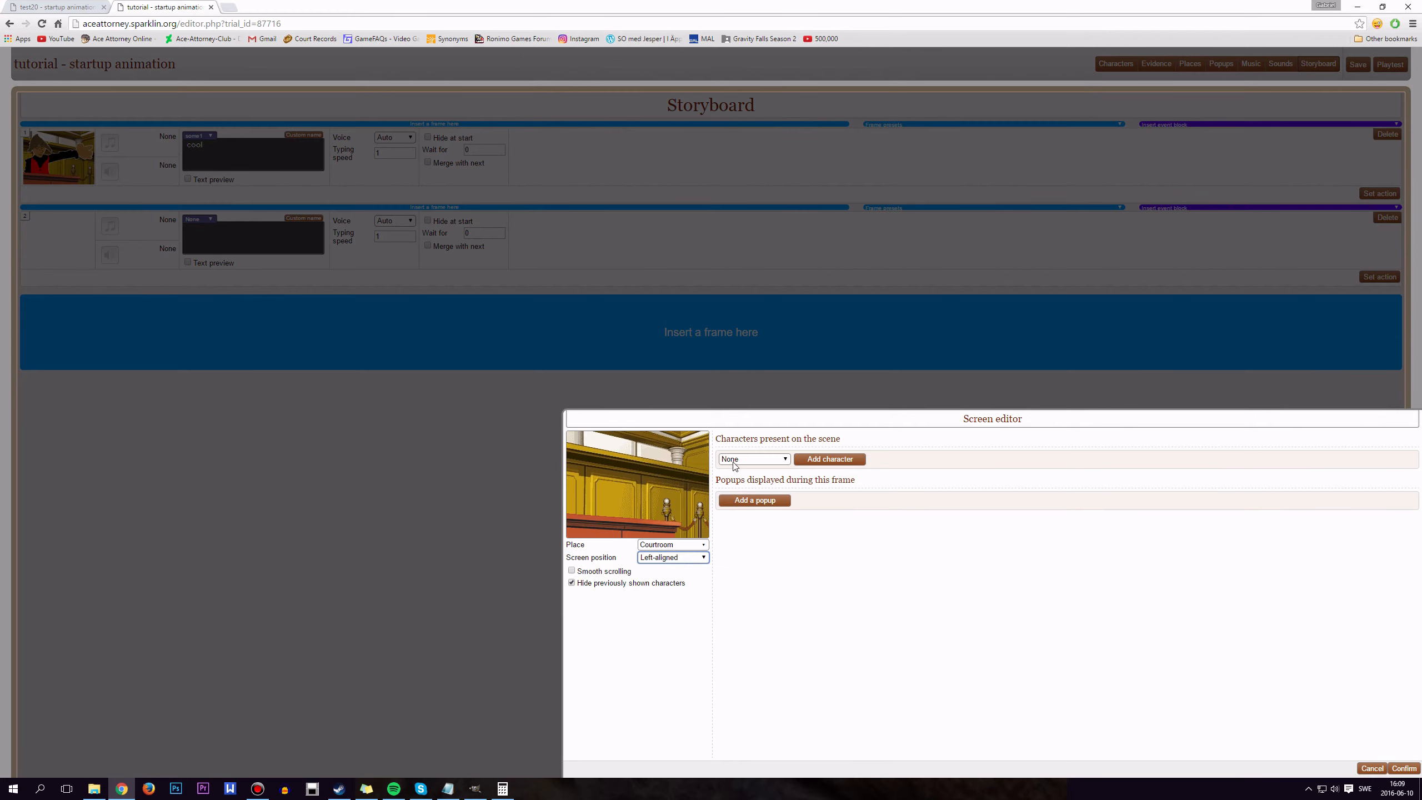
Step: Add feenie to the second frame's scene with the startup animation mode Play before typing, and confirm the screen editor
click(754, 459)
click(734, 489)
click(830, 459)
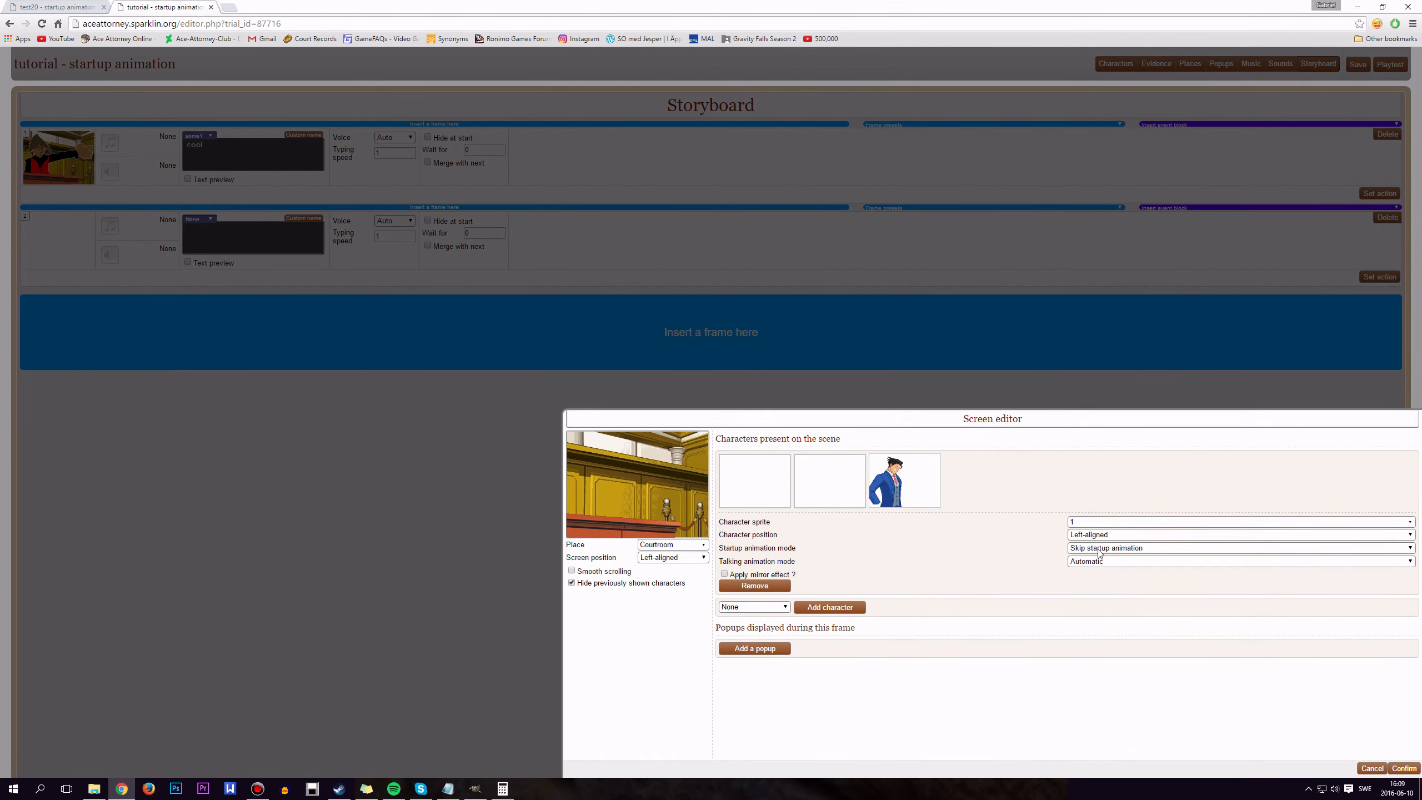
click(1097, 548)
click(1099, 568)
click(1405, 769)
Step: Enter "le shaking head" as the second frame's dialogue and set feenie as its speaker
click(225, 242)
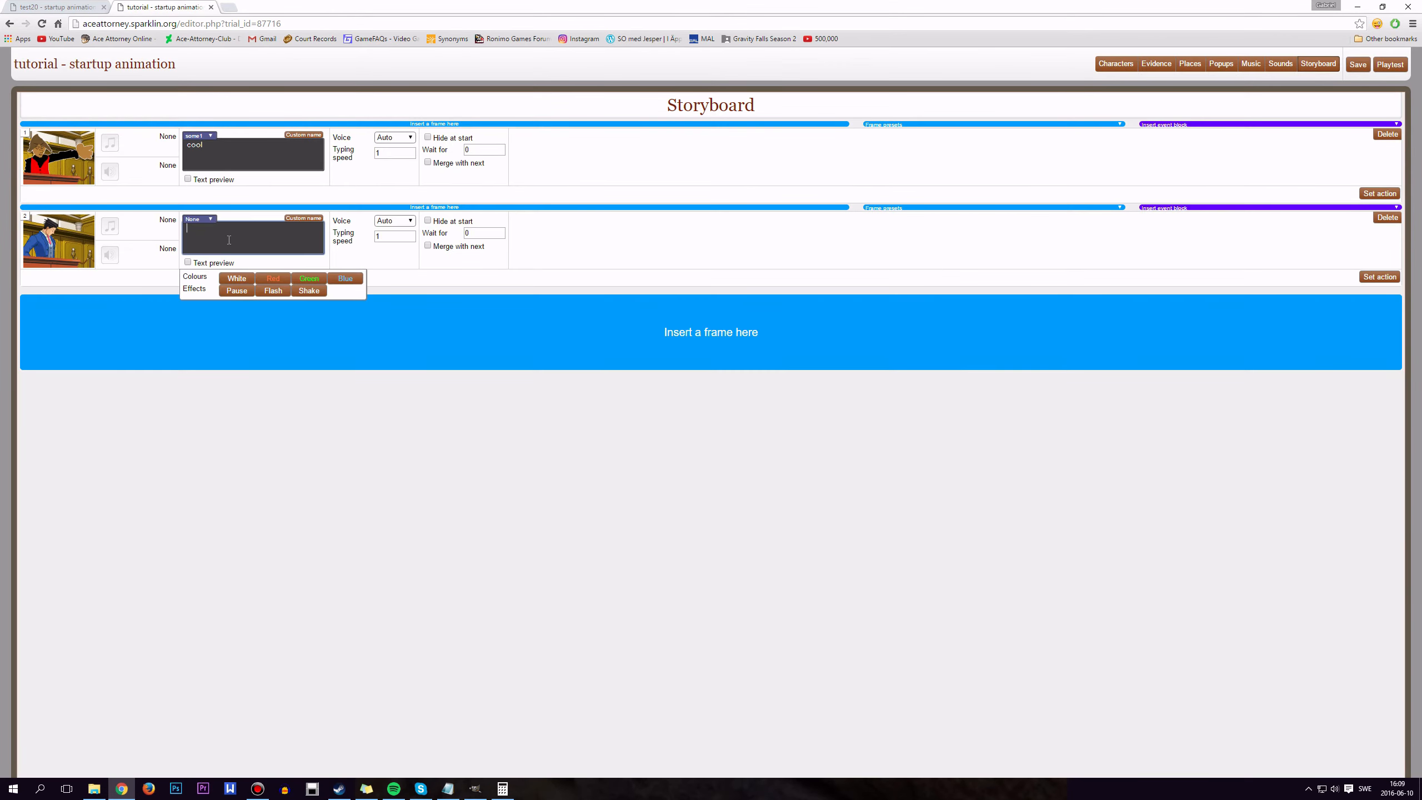
text(le shaking head)
click(199, 219)
click(196, 248)
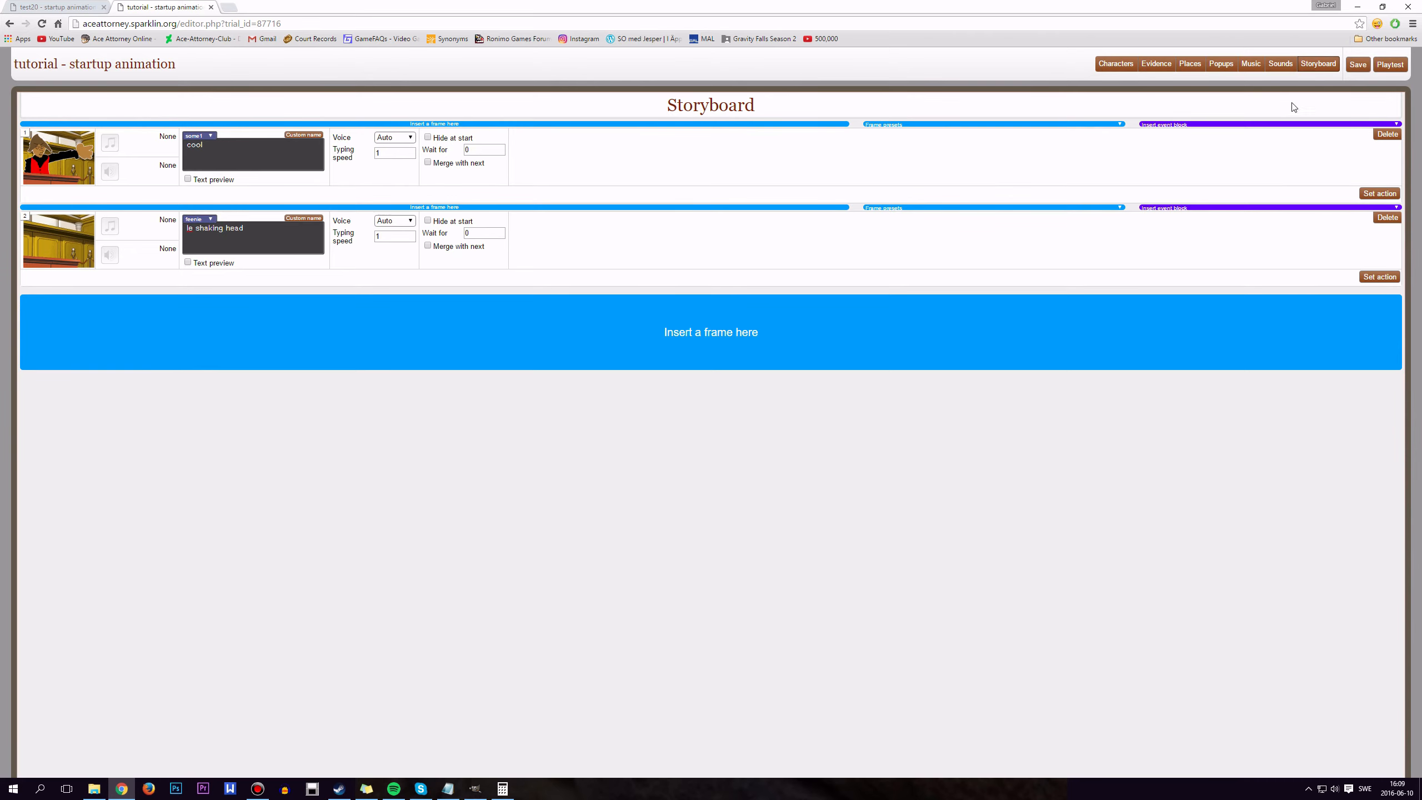
Step: Review feenie's pose settings in the second frame's screen editor and confirm them again
mouse_move(68, 260)
click(62, 309)
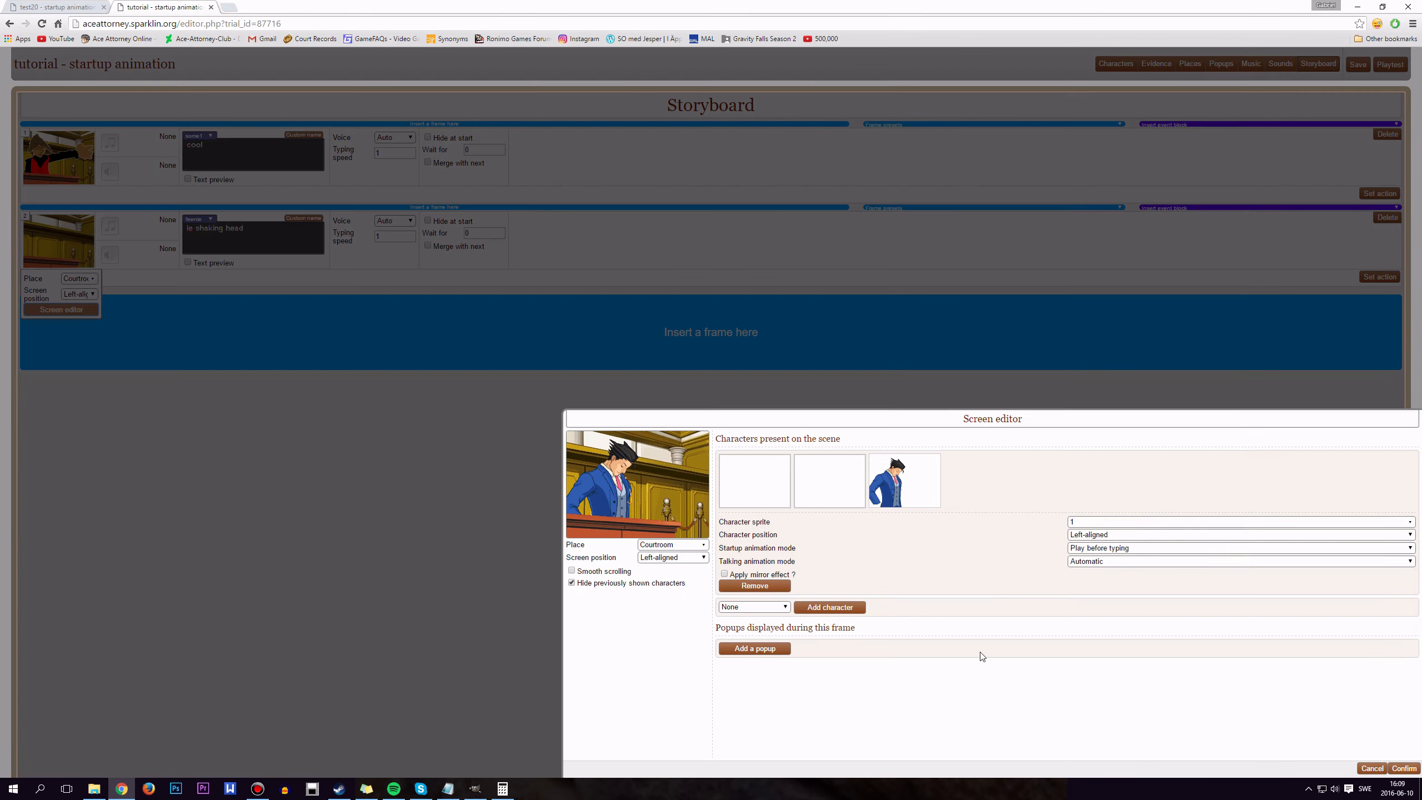
click(1404, 768)
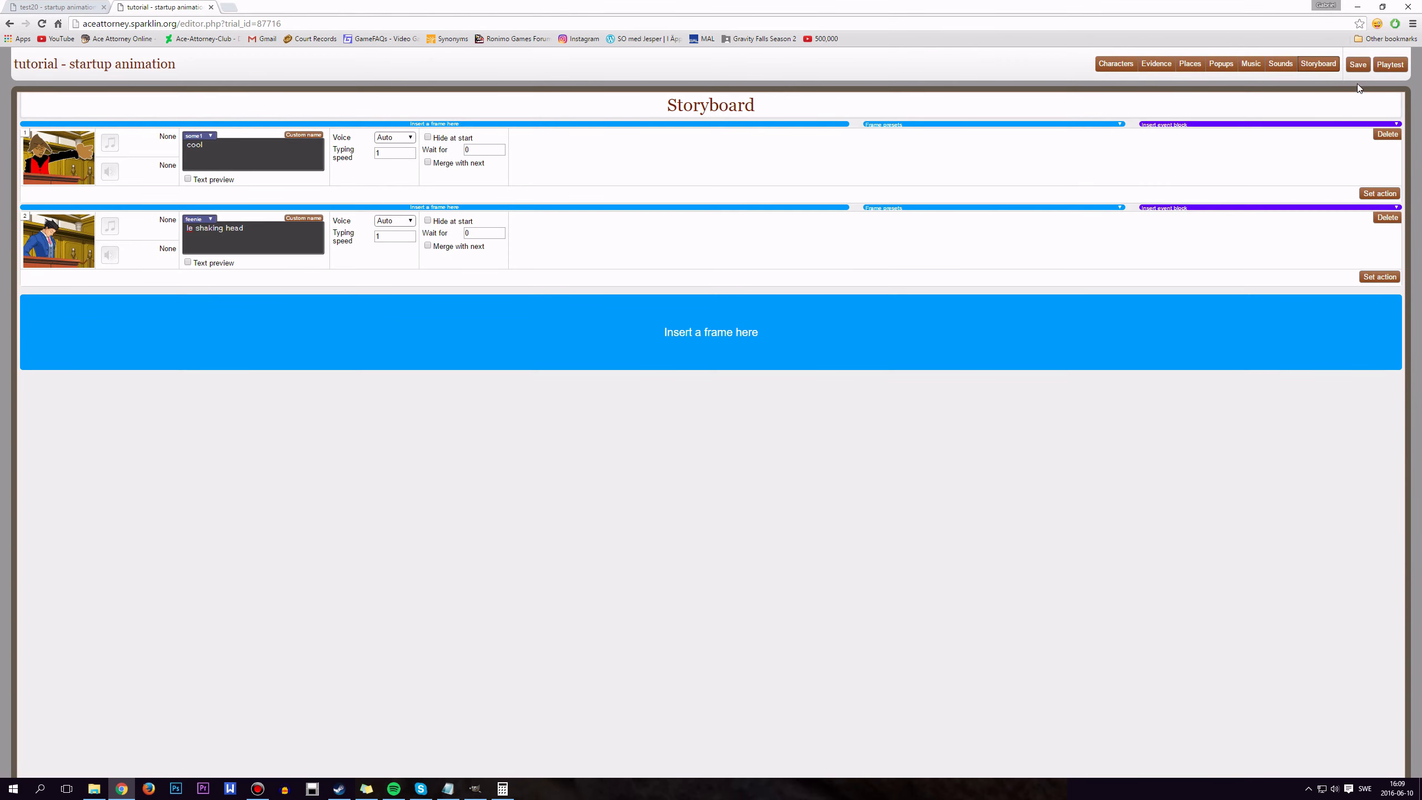
Step: Save the trial and playtest it, advancing from the first frame to the second
click(1357, 66)
click(1388, 66)
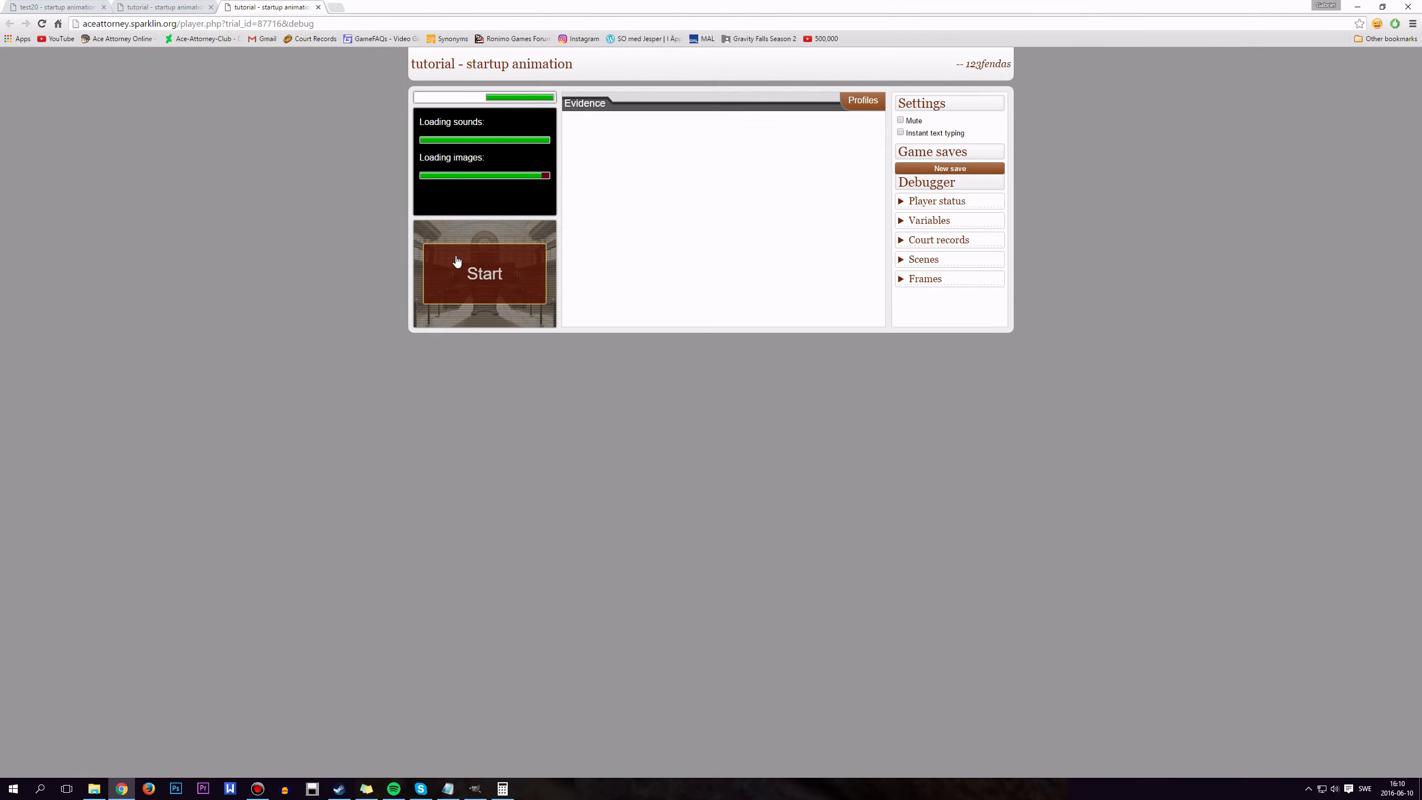
click(461, 272)
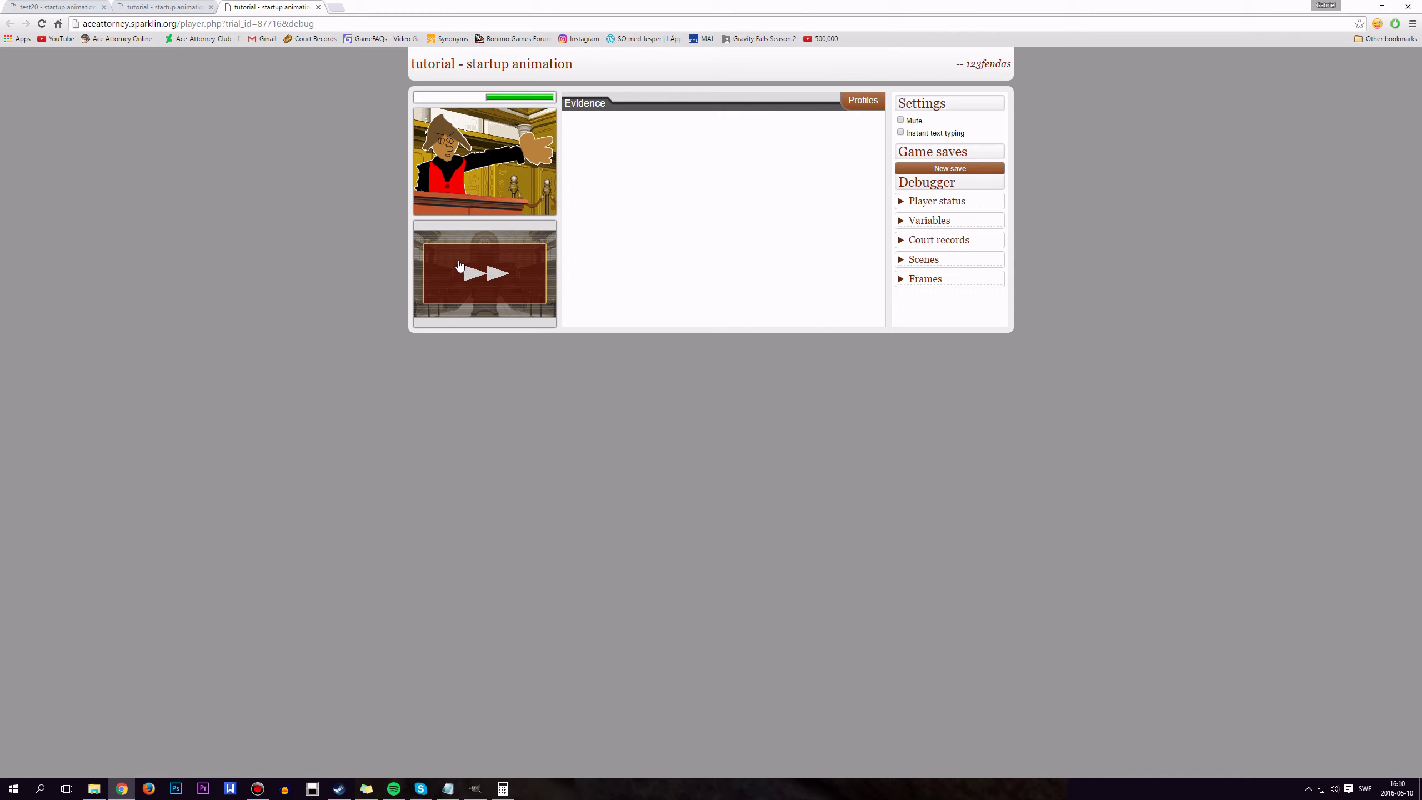
click(459, 268)
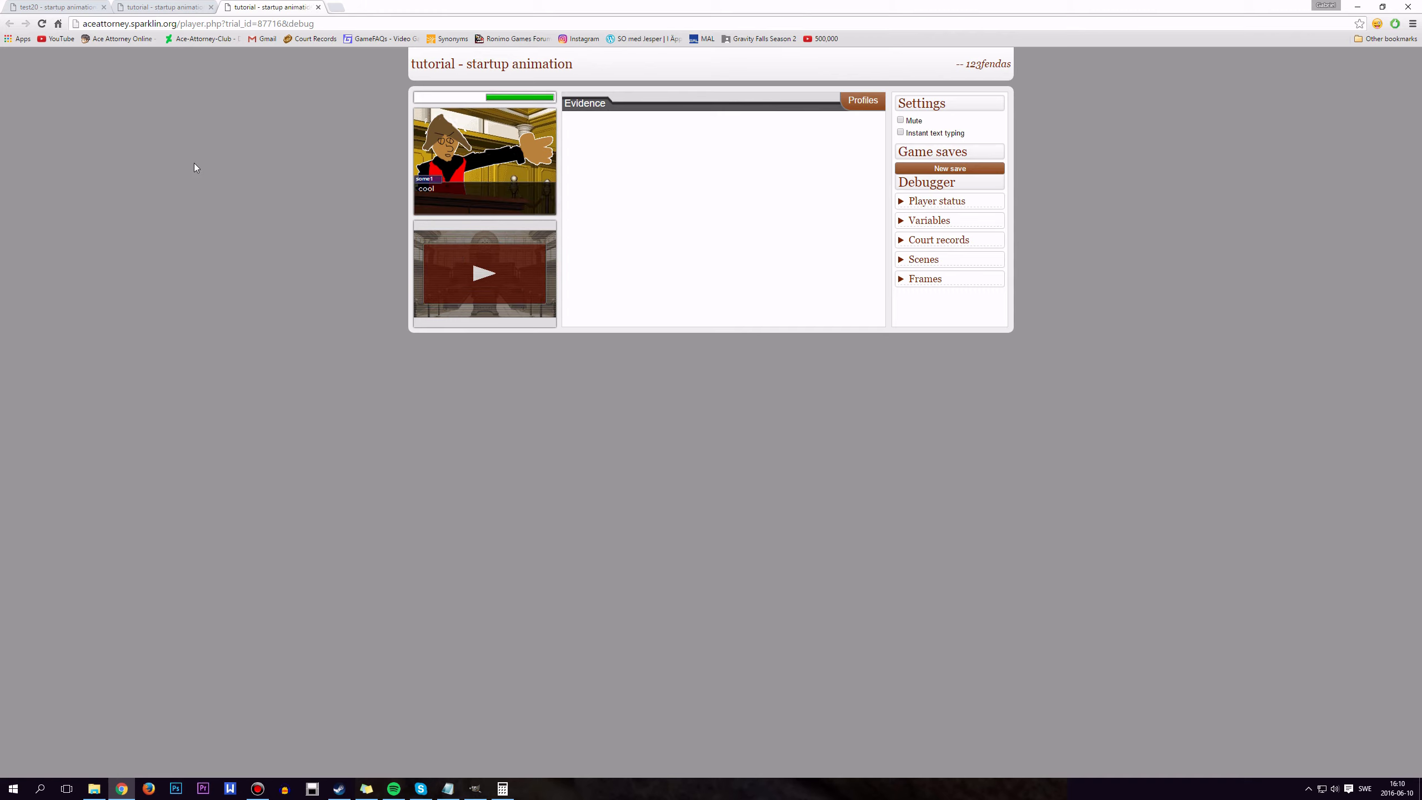
click(475, 273)
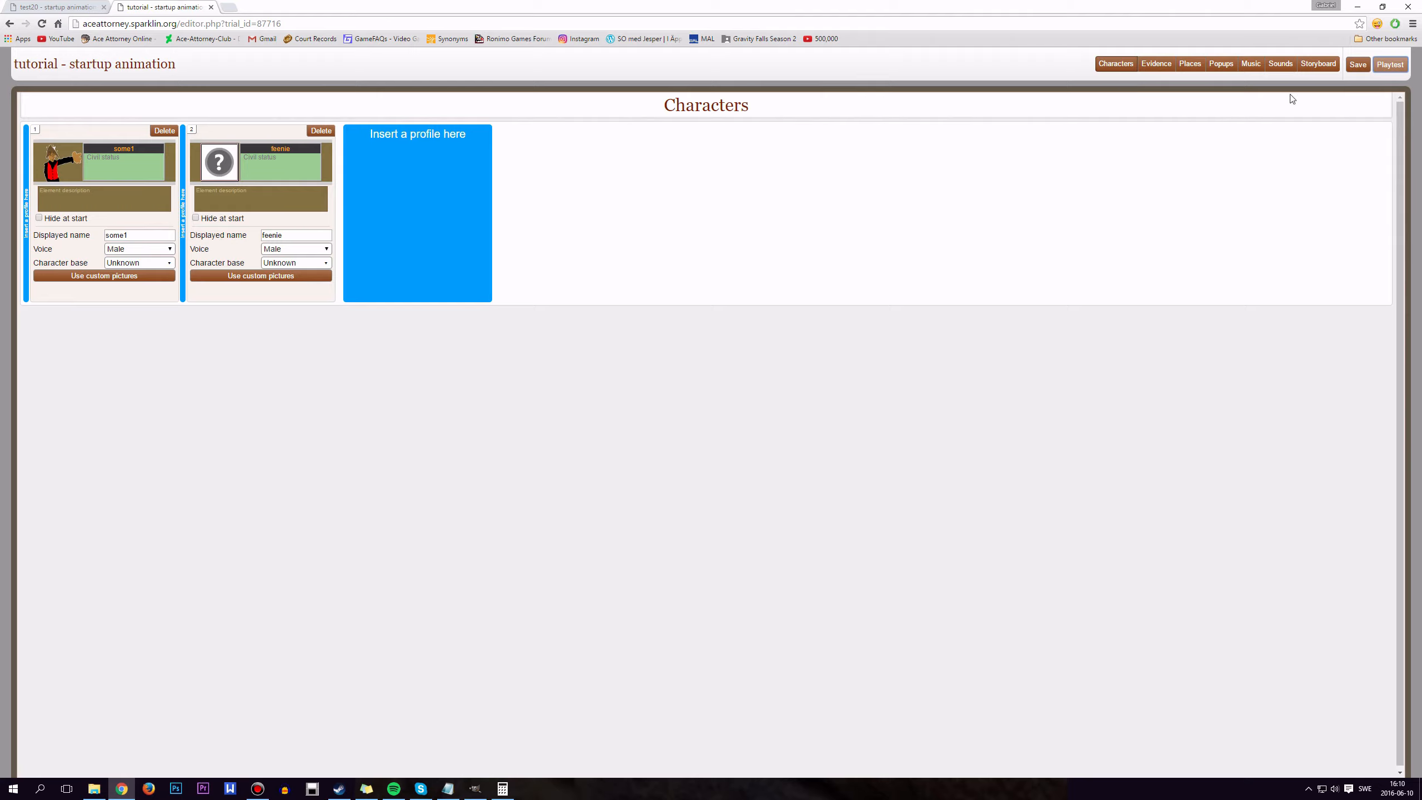
Step: Save the trial again, open another playtest, copy its address and close the playtest tab
click(1359, 66)
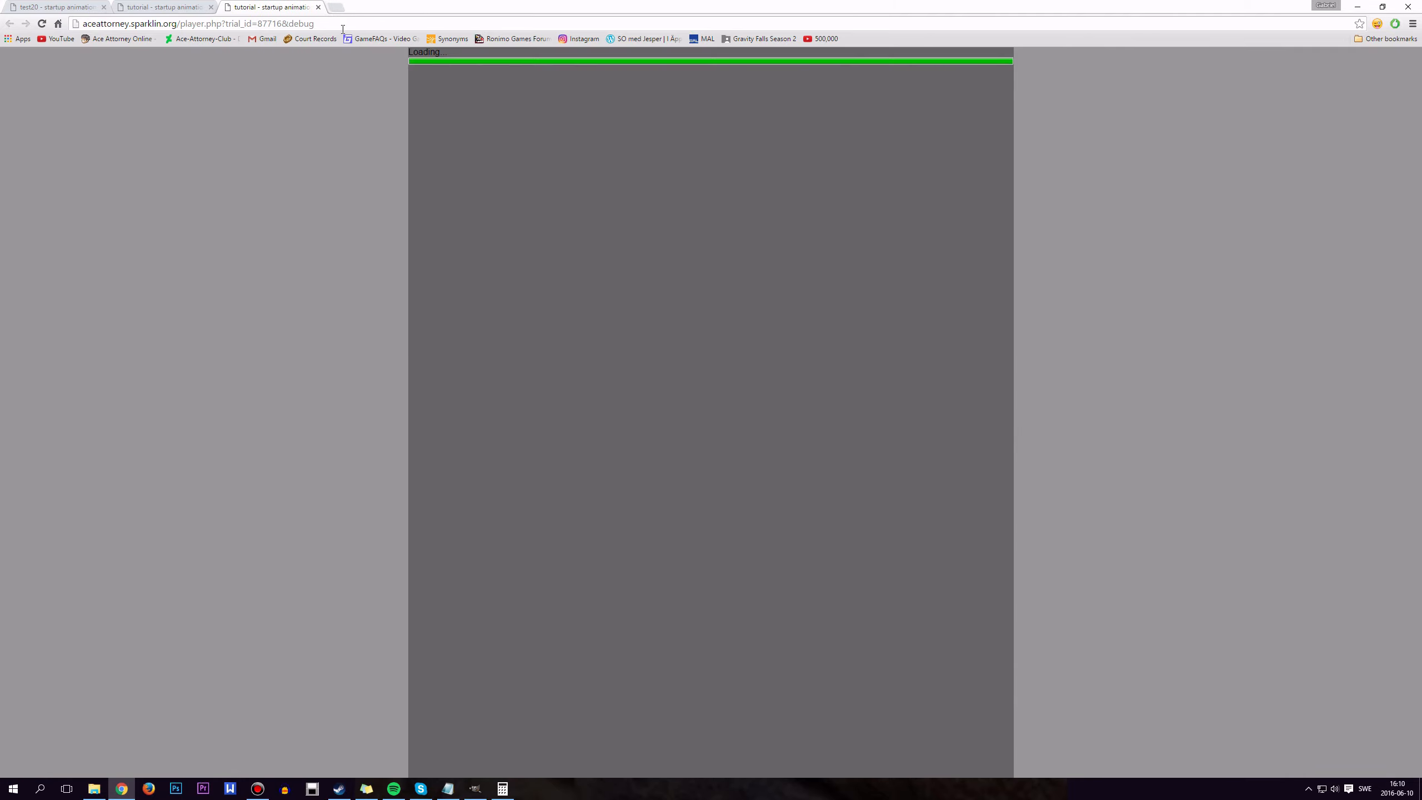
click(343, 26)
key(ctrl+c)
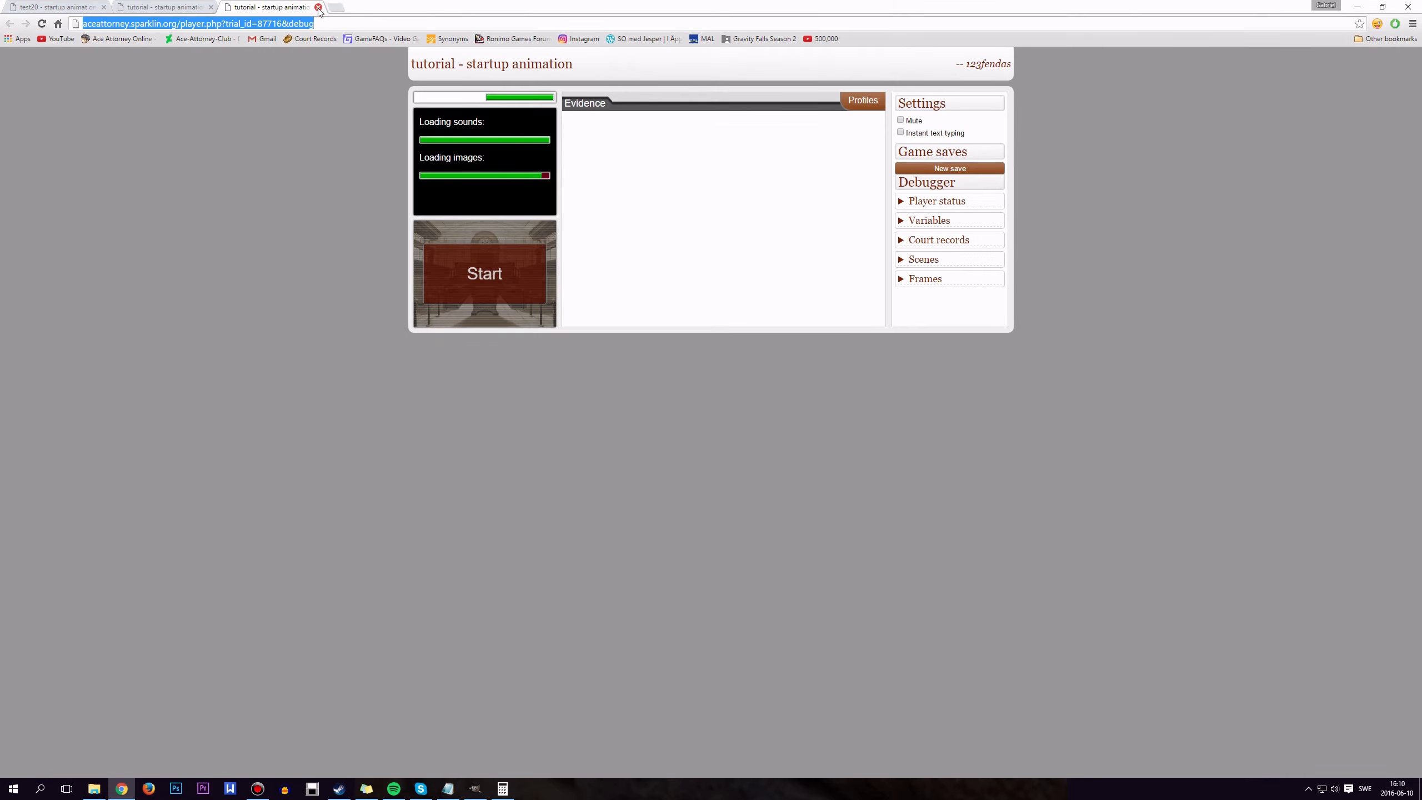
click(318, 8)
Step: Switch to Firefox, open the copied playtest address, play through to the second frame and close the browser
click(148, 789)
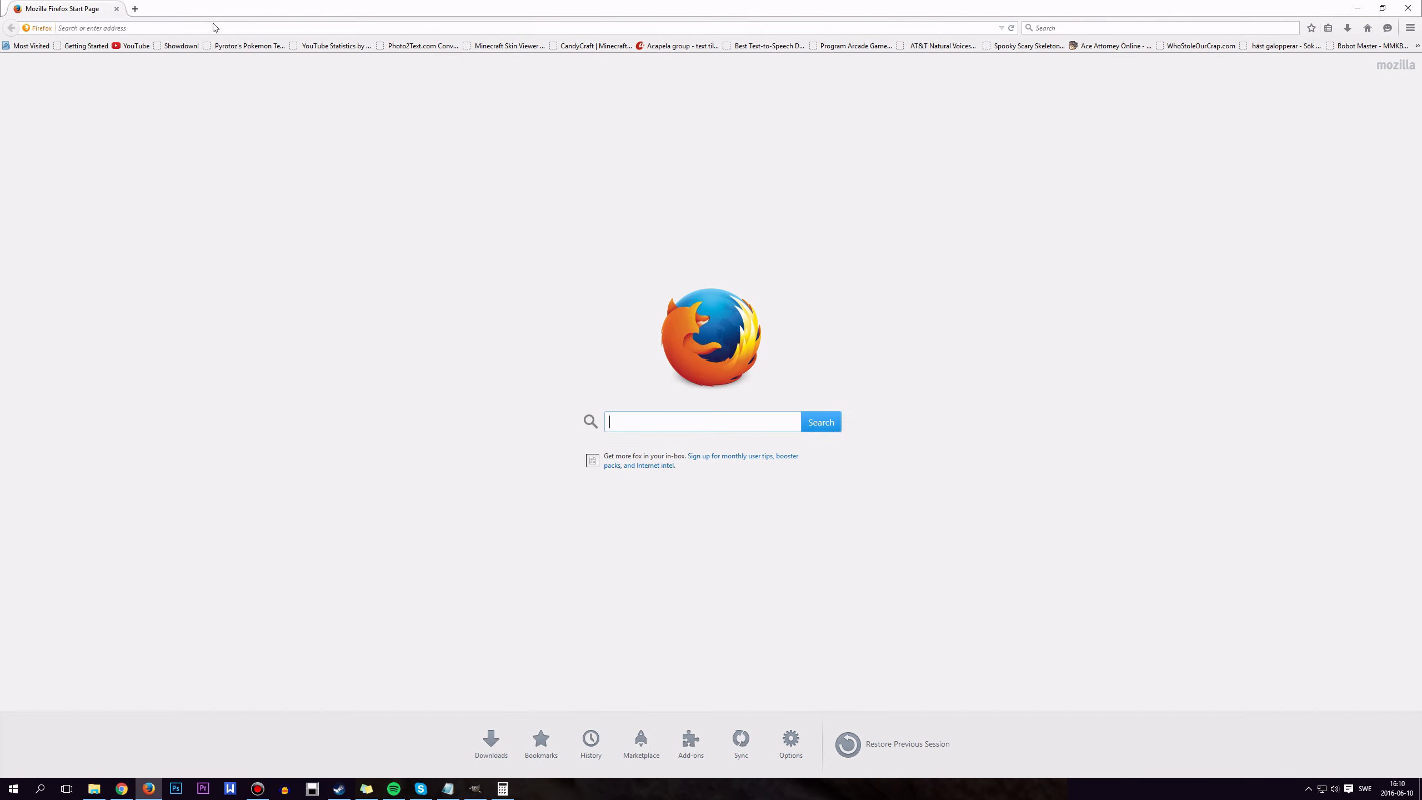
click(214, 28)
key(ctrl+v)
key(Return)
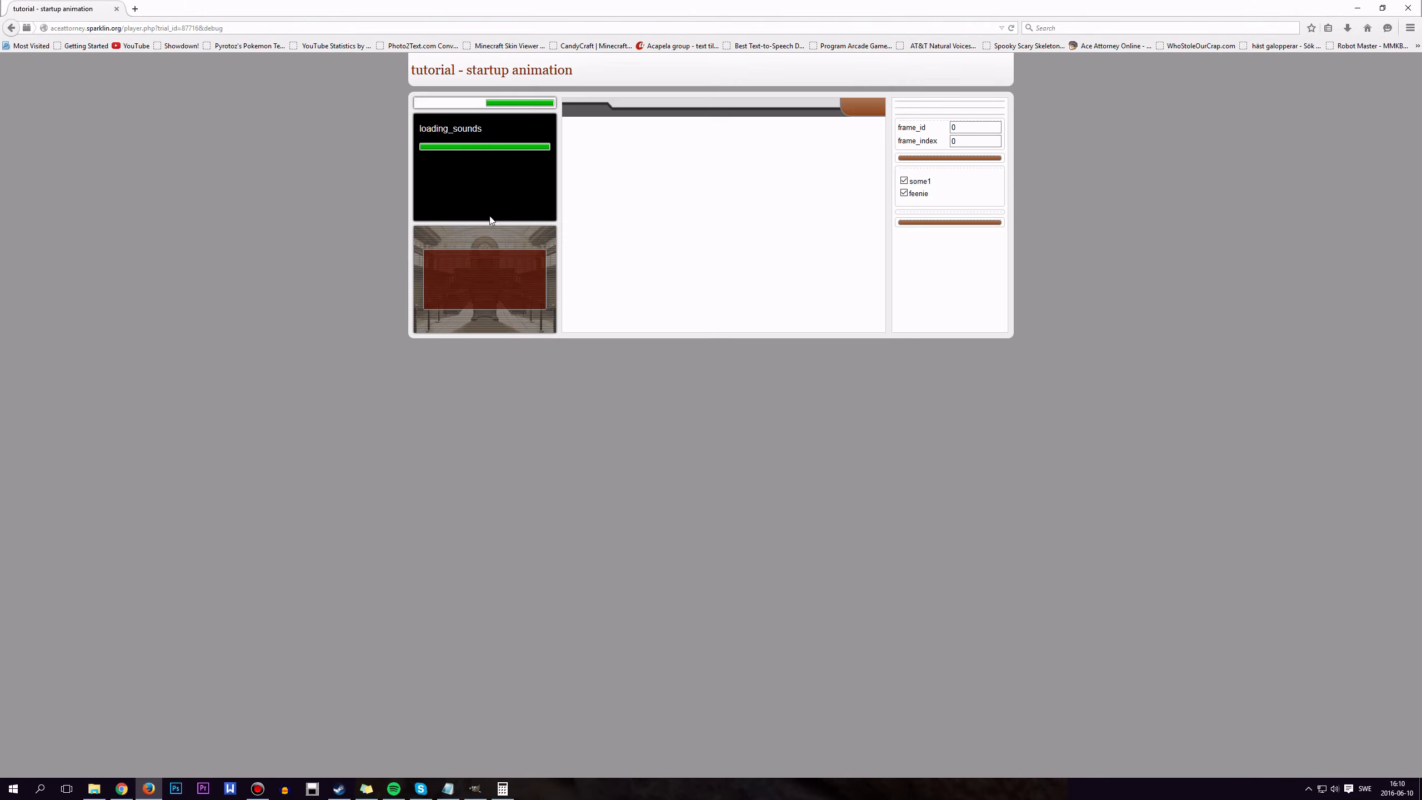
click(487, 280)
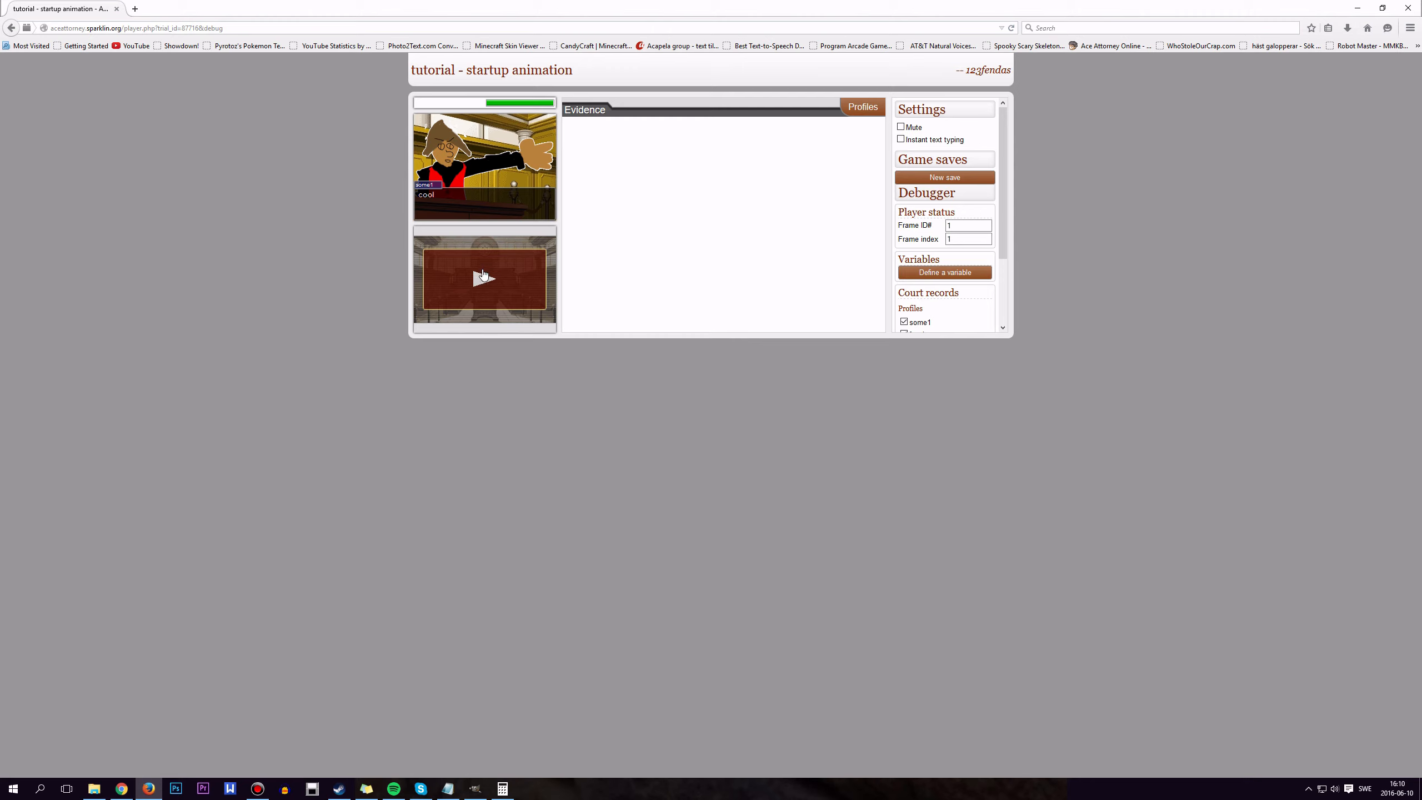
click(484, 276)
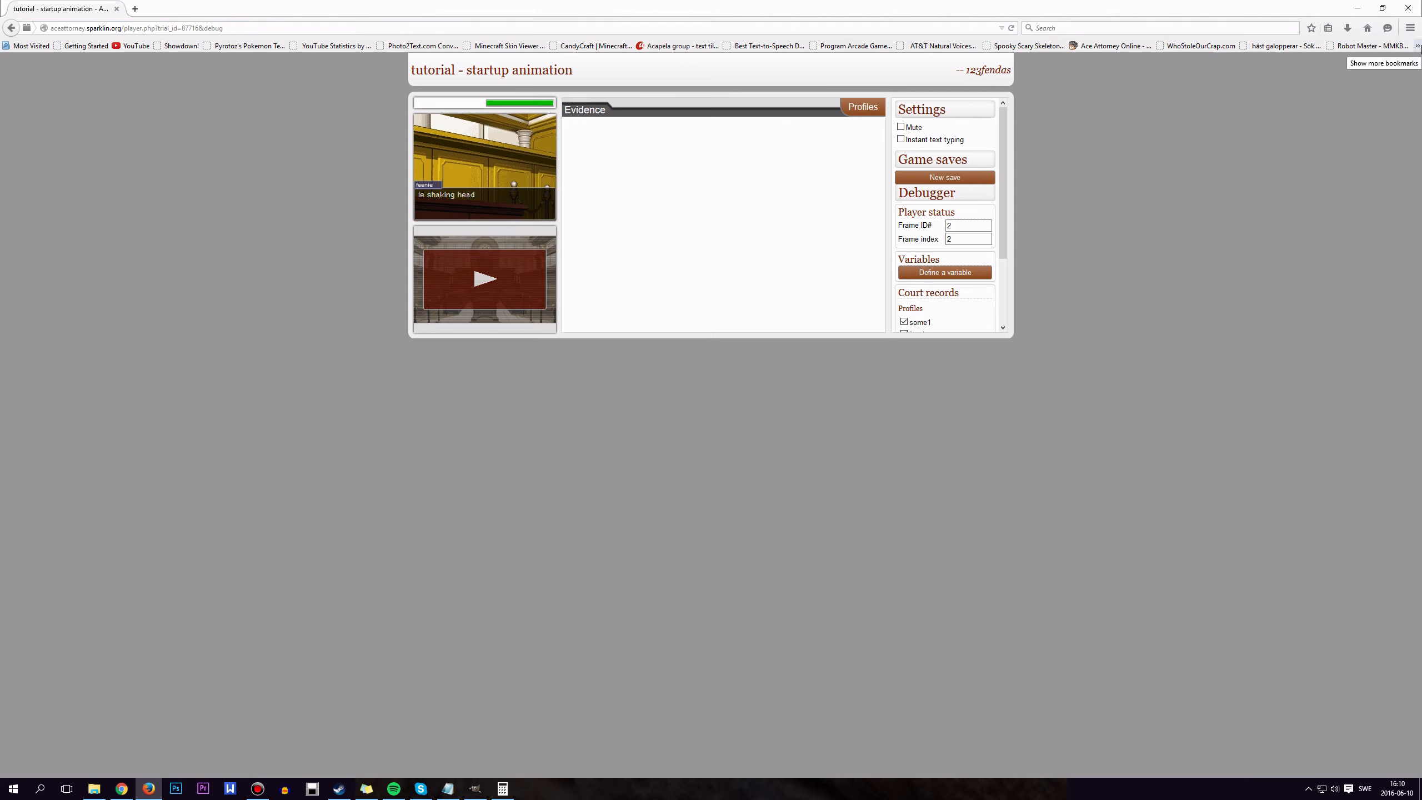
click(1409, 8)
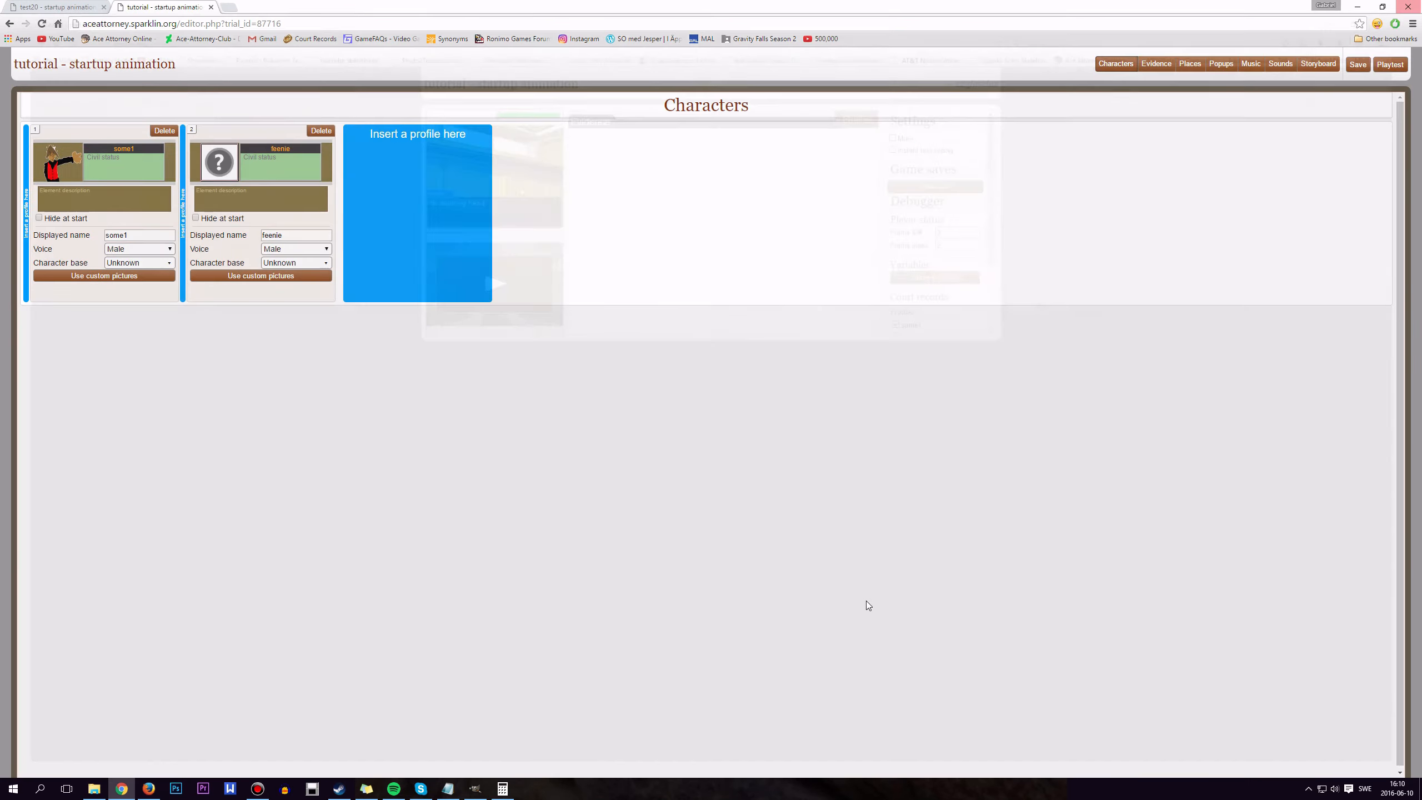